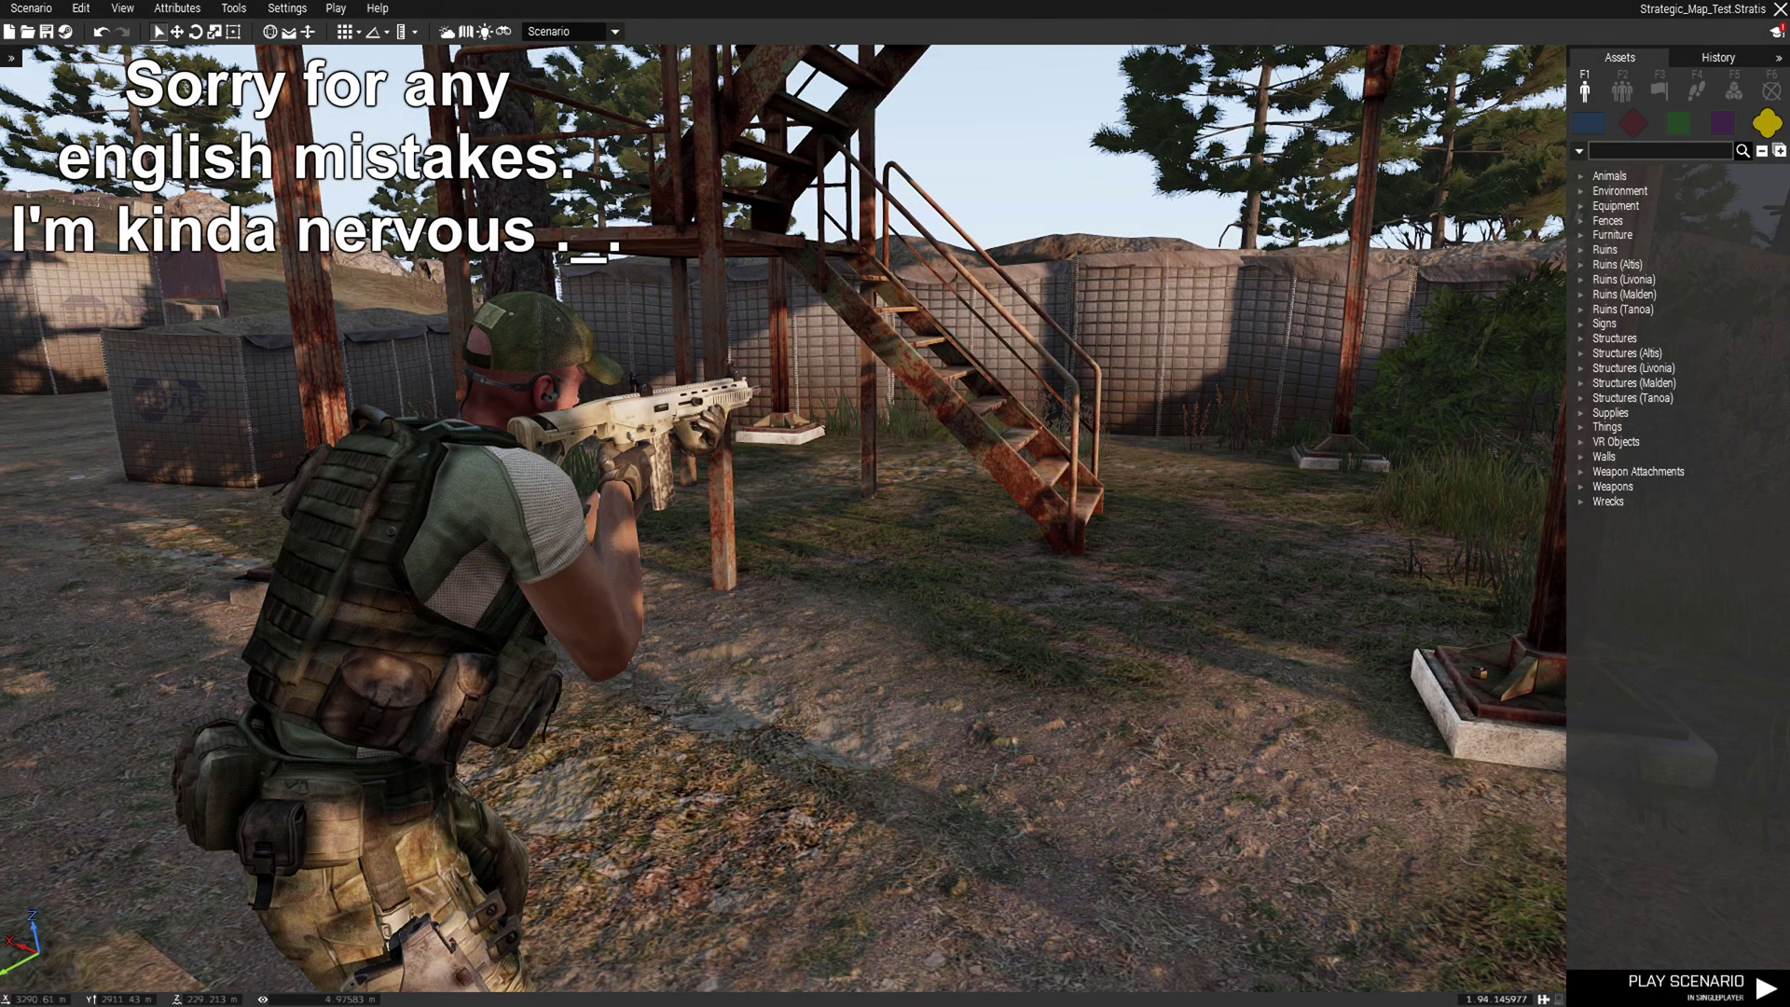
Find the Whiteboard (Map of Stratis) object by searching for "whiteboard" and place it on the ground in front of the soldier
key("d")
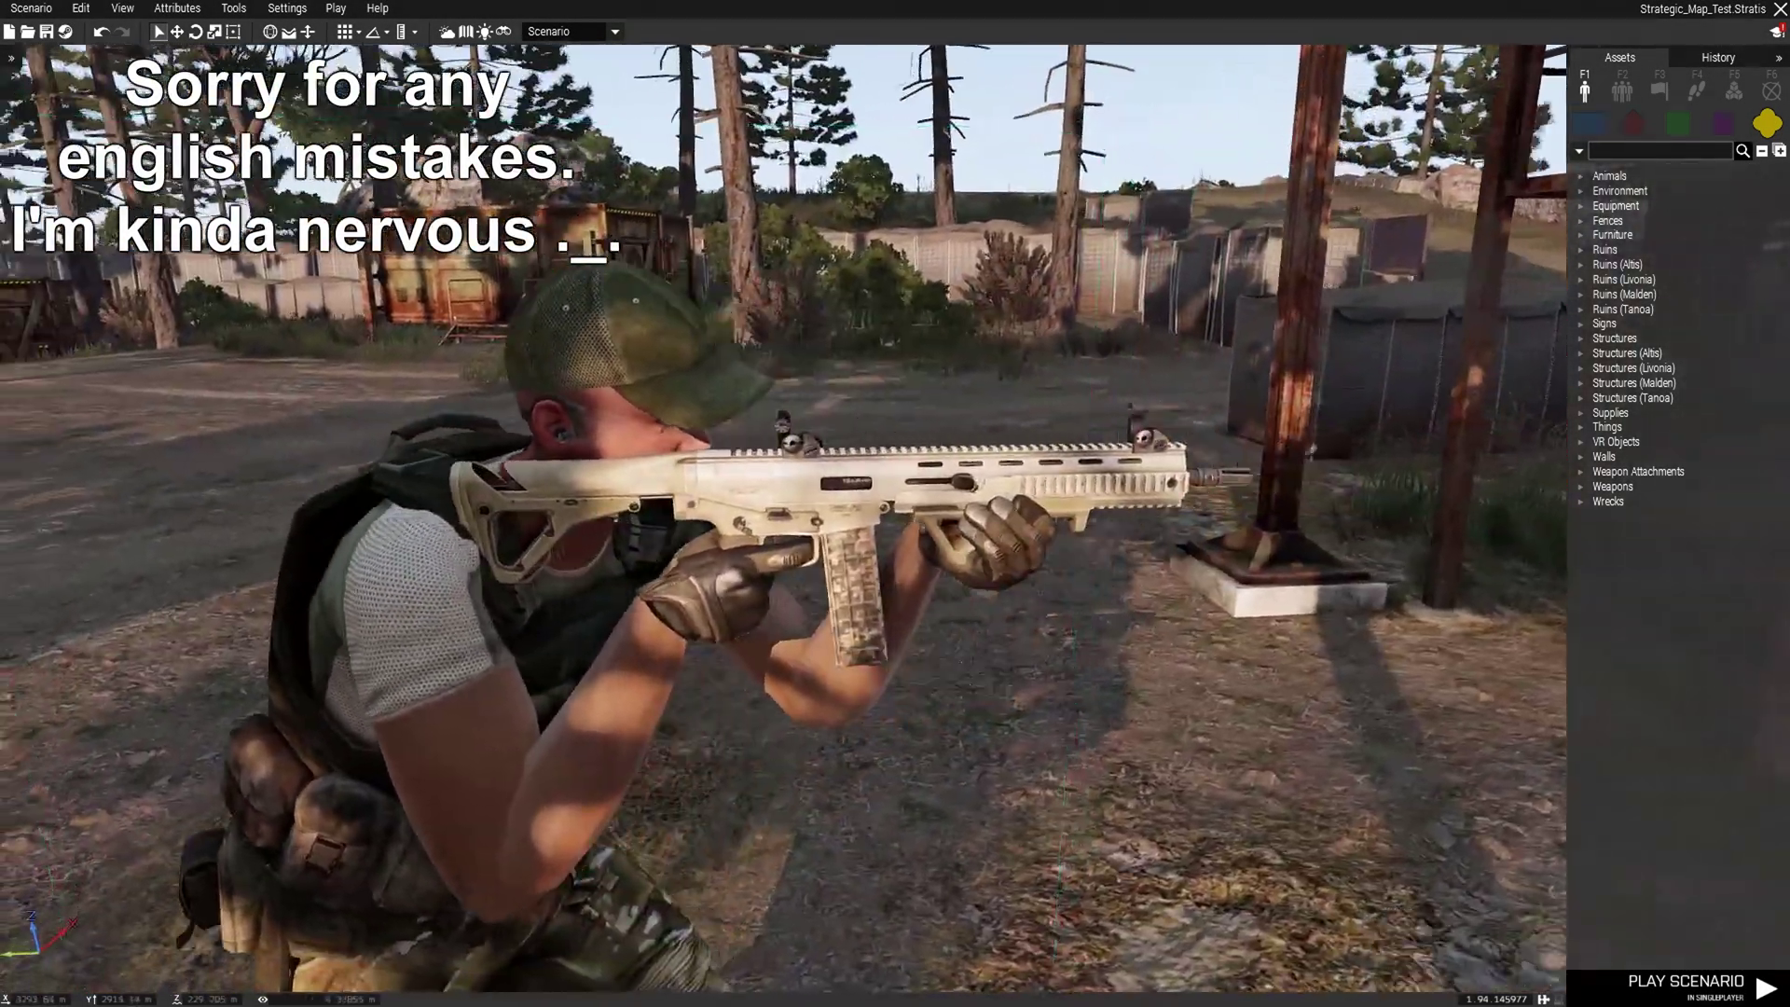
key("w")
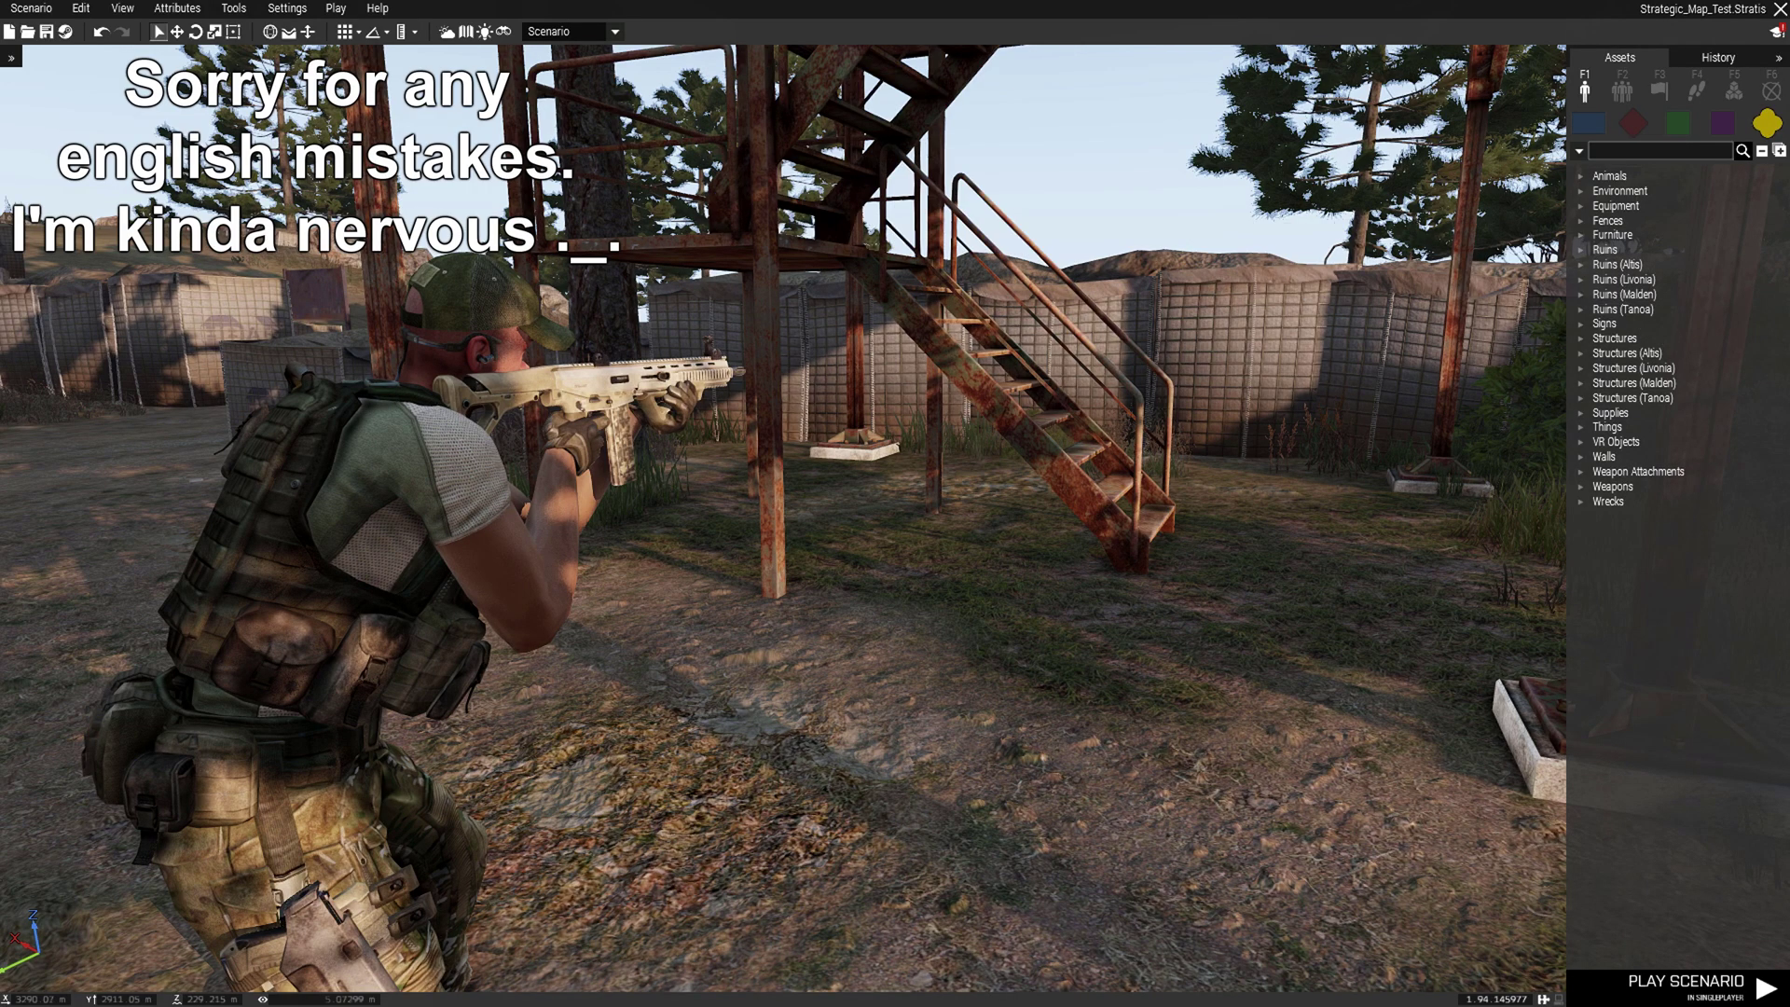
key("m")
key("m")
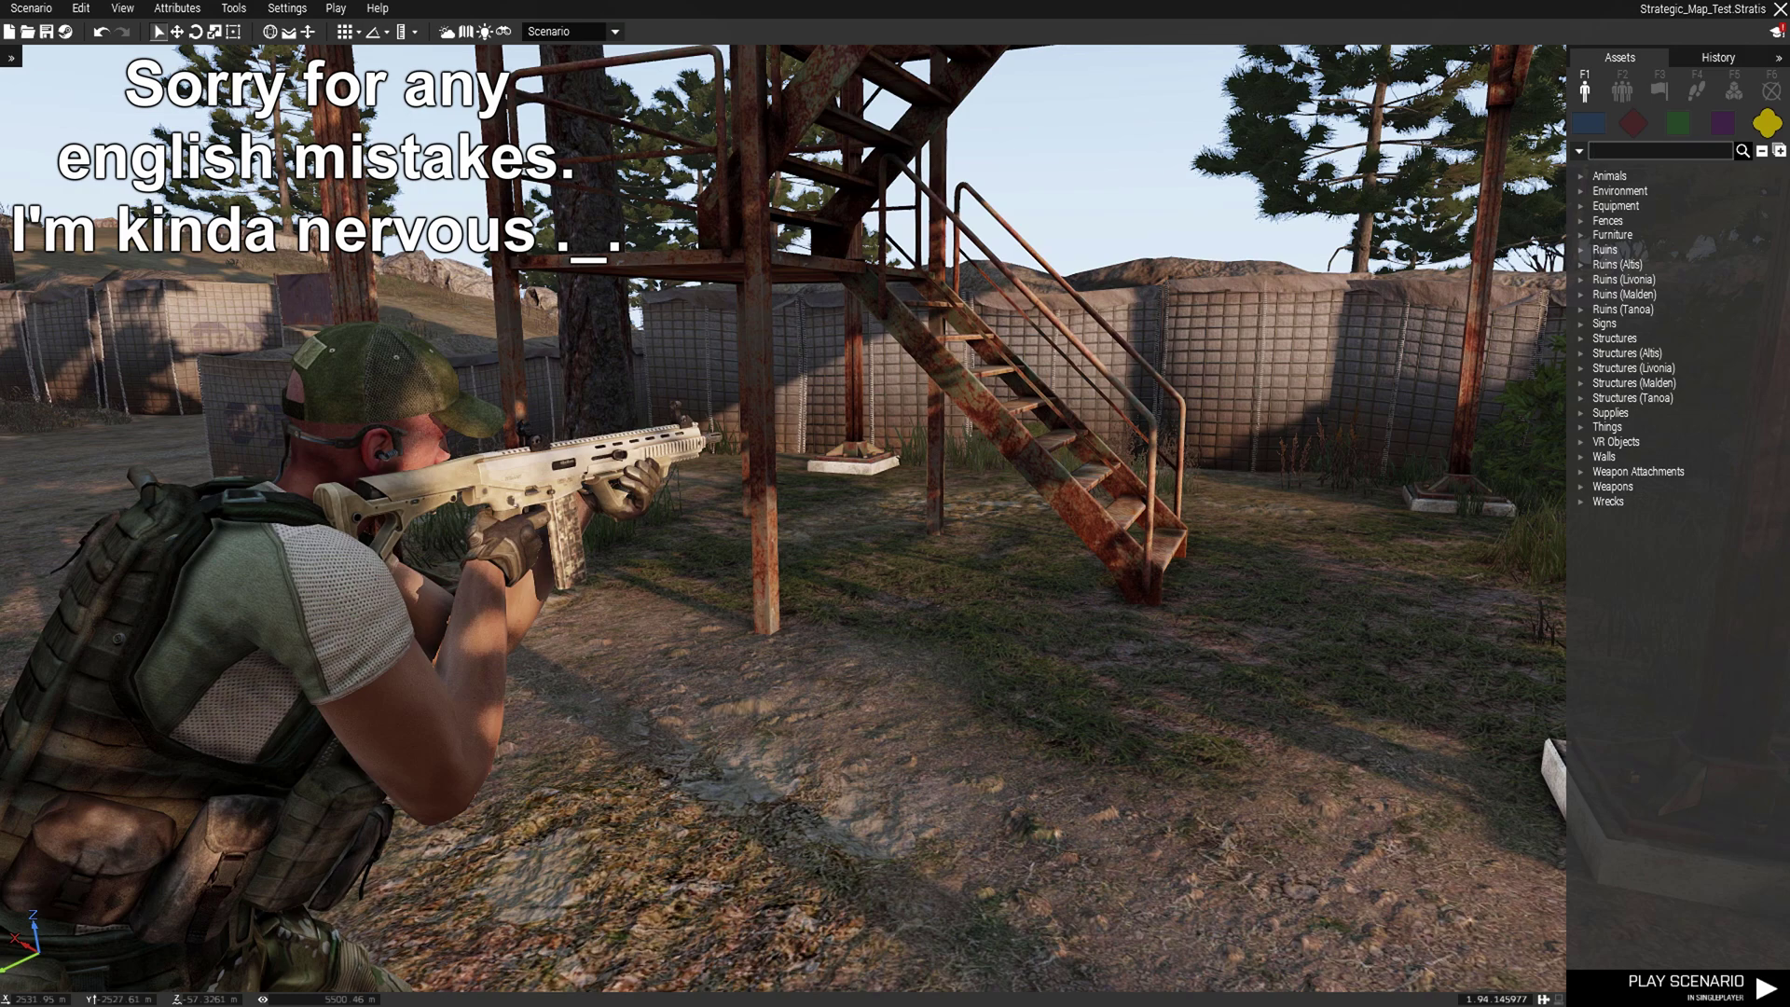
type("whiteboard")
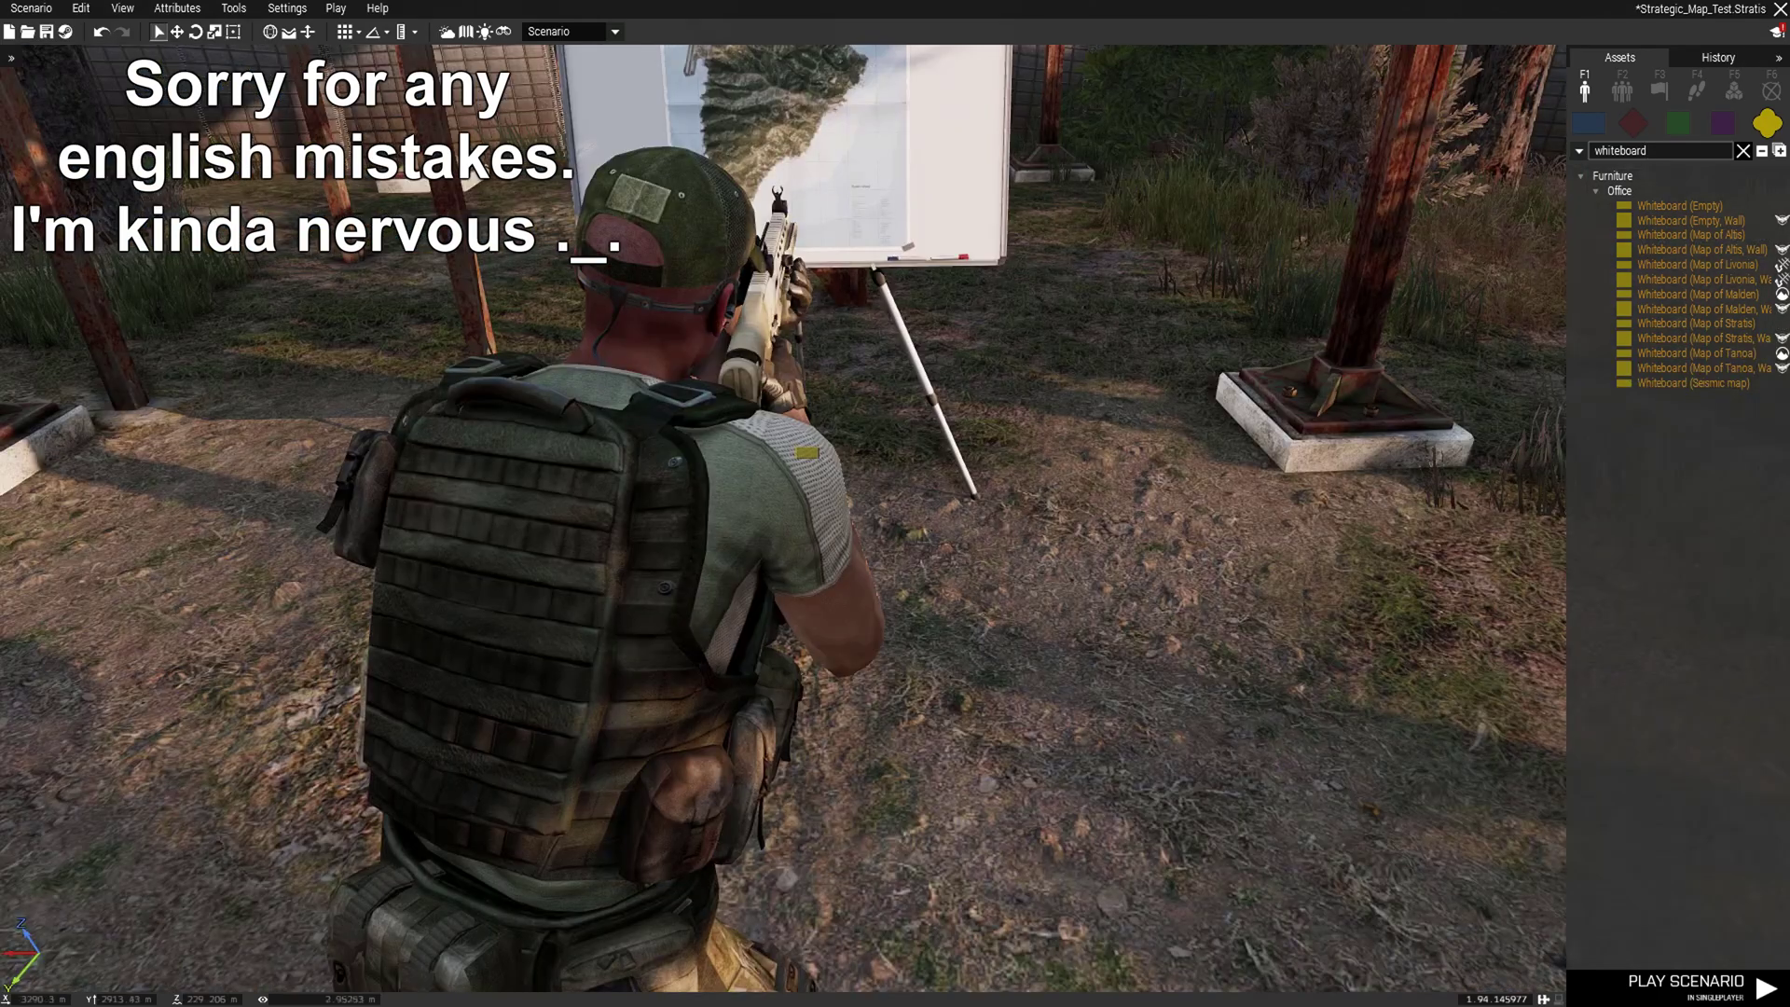
key("w")
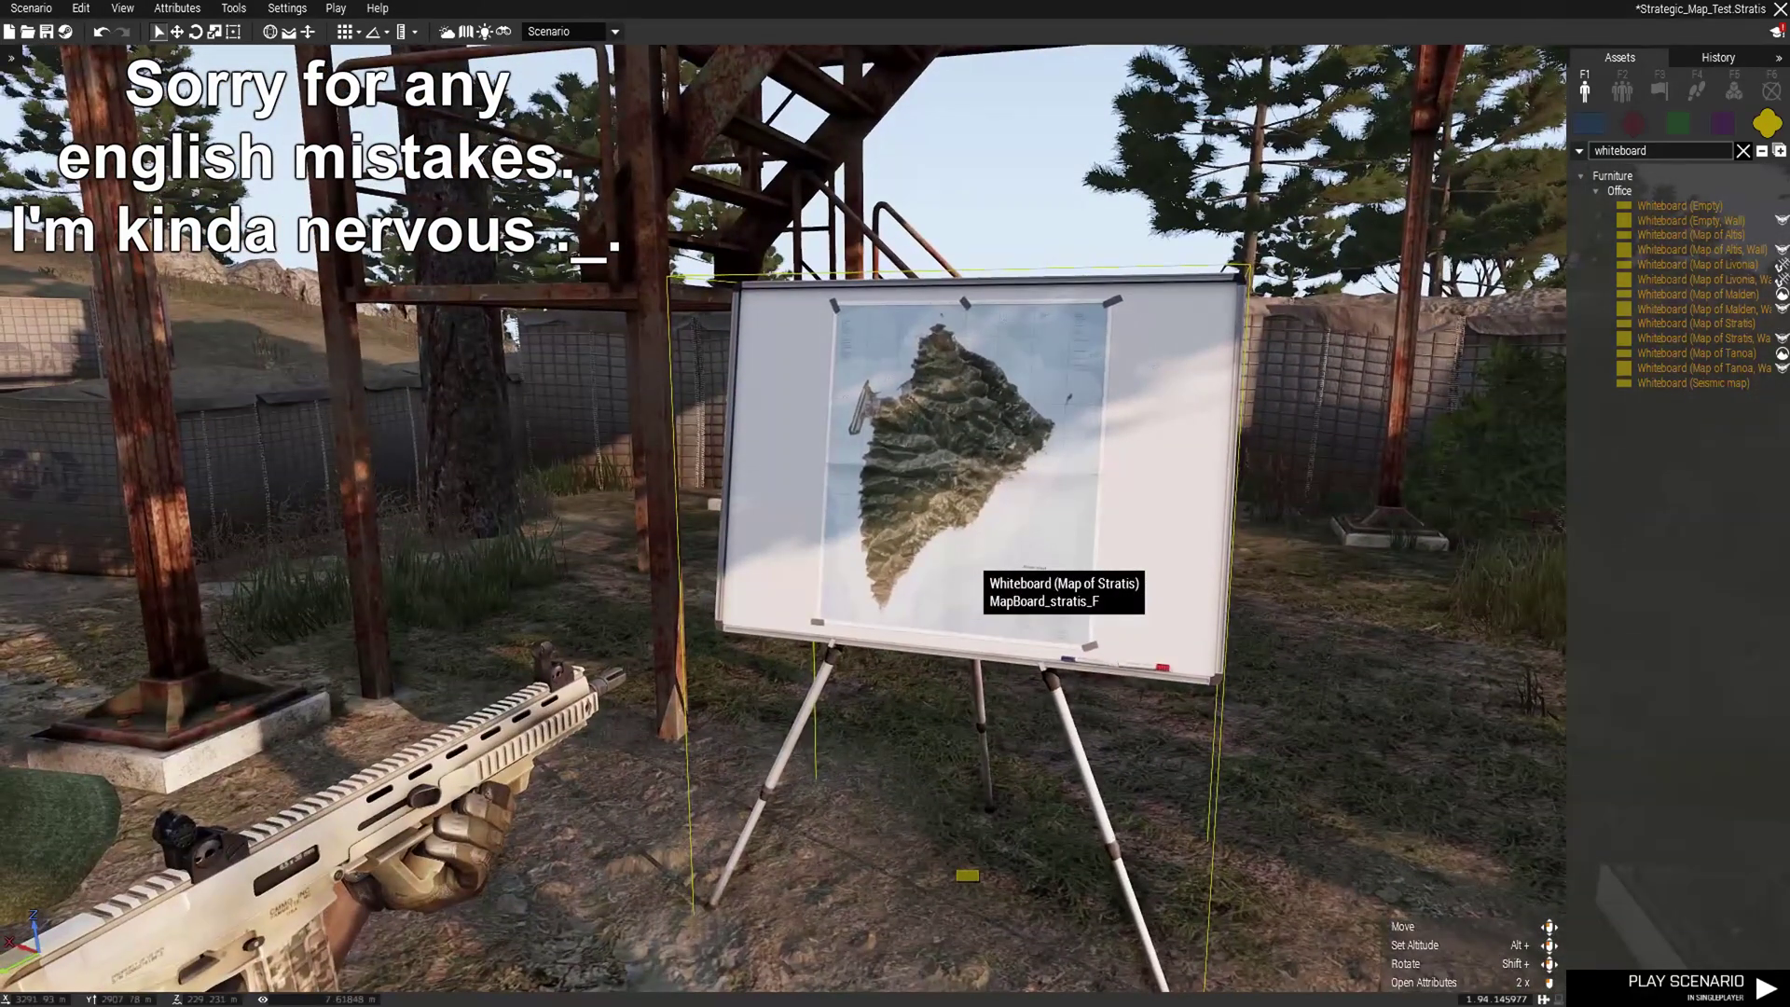
Place an Open Strategic Map module on the map southwest of Camp Maxwell
key("m")
left_click(1733, 90)
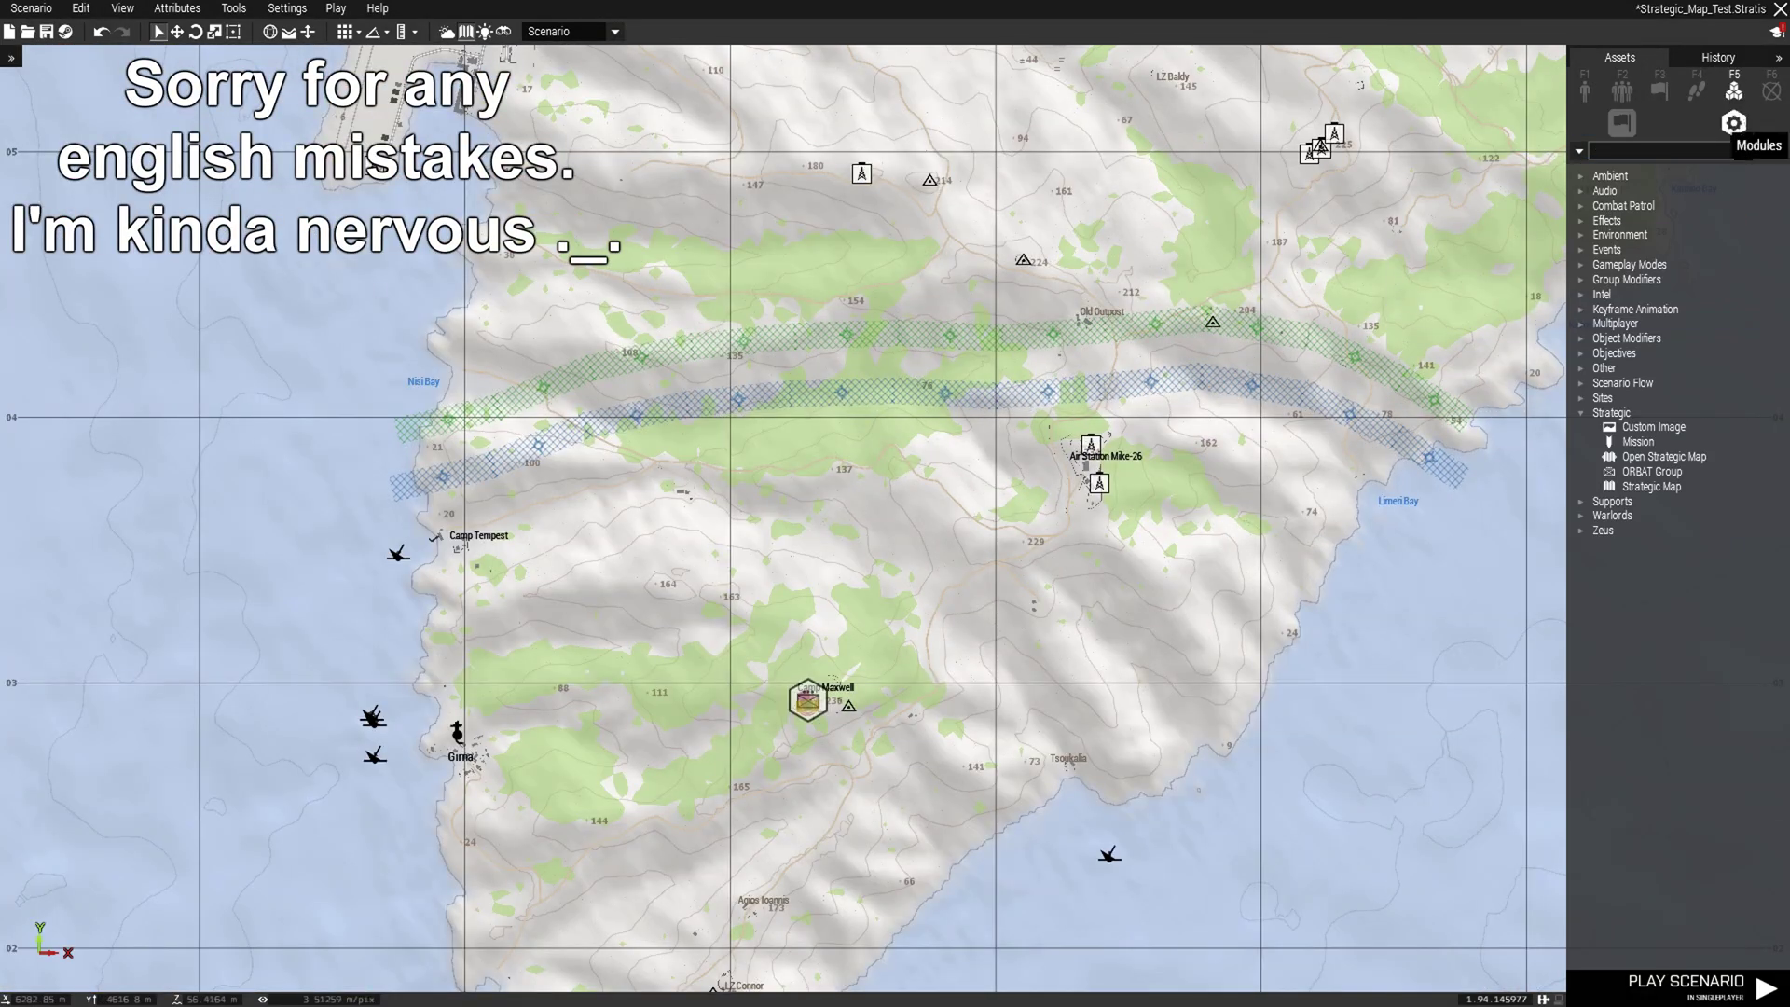
left_click(1633, 457)
right_click_drag(840, 770, 944, 613)
scroll(944, 612, "up", 1)
scroll(944, 612, "up", 2)
left_click(719, 569)
Place a Strategic Map module south of Camp Maxwell and synchronize it with the Open Strategic Map module
left_click(1650, 486)
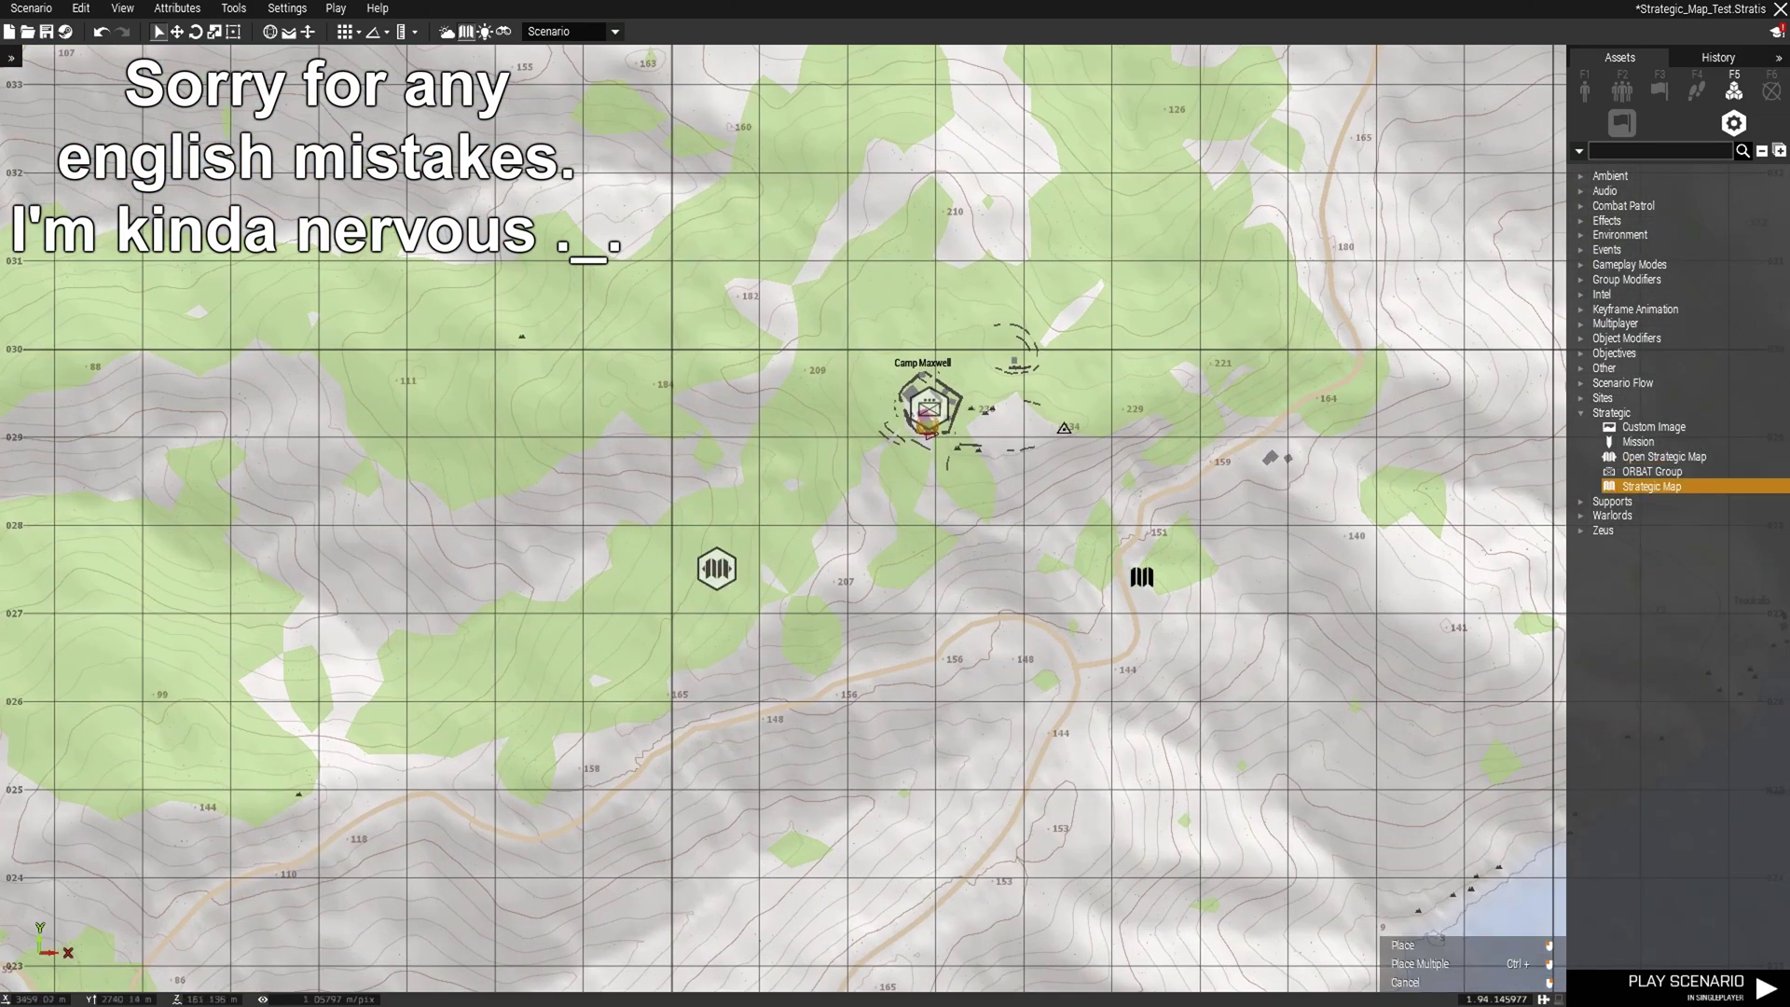
left_click(950, 585)
right_click(950, 585)
mouse_move(1027, 595)
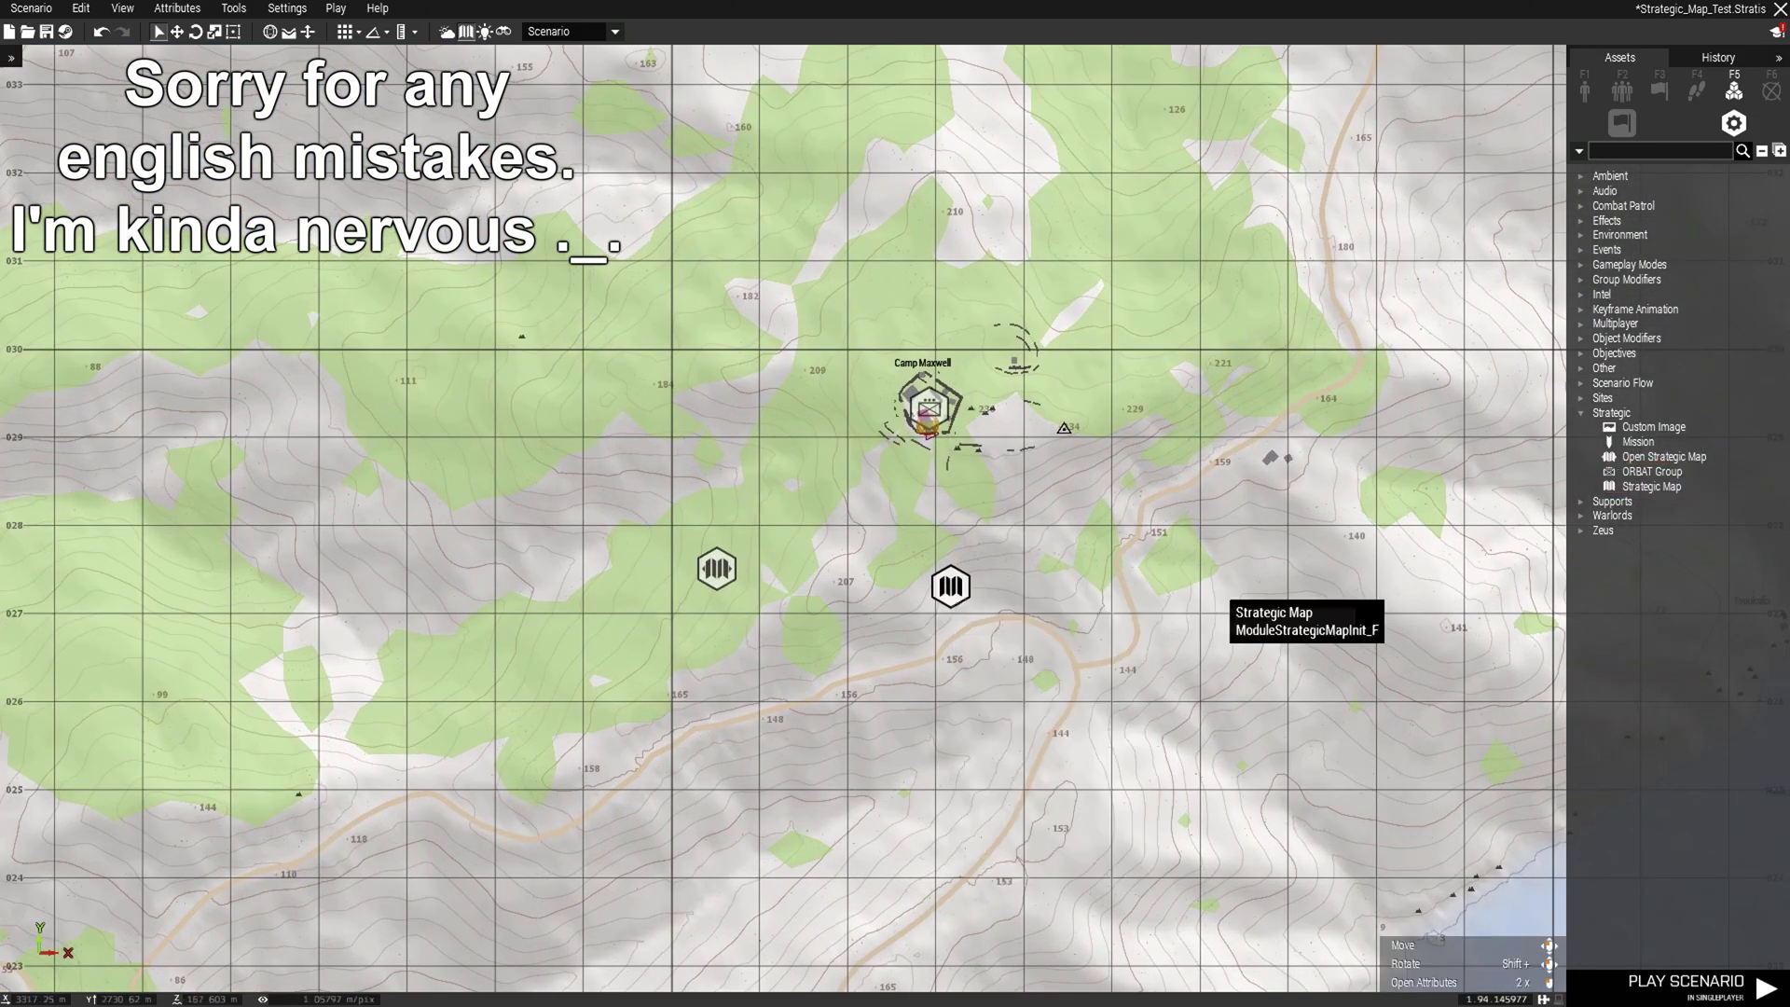
left_click(1203, 595)
left_click(716, 568)
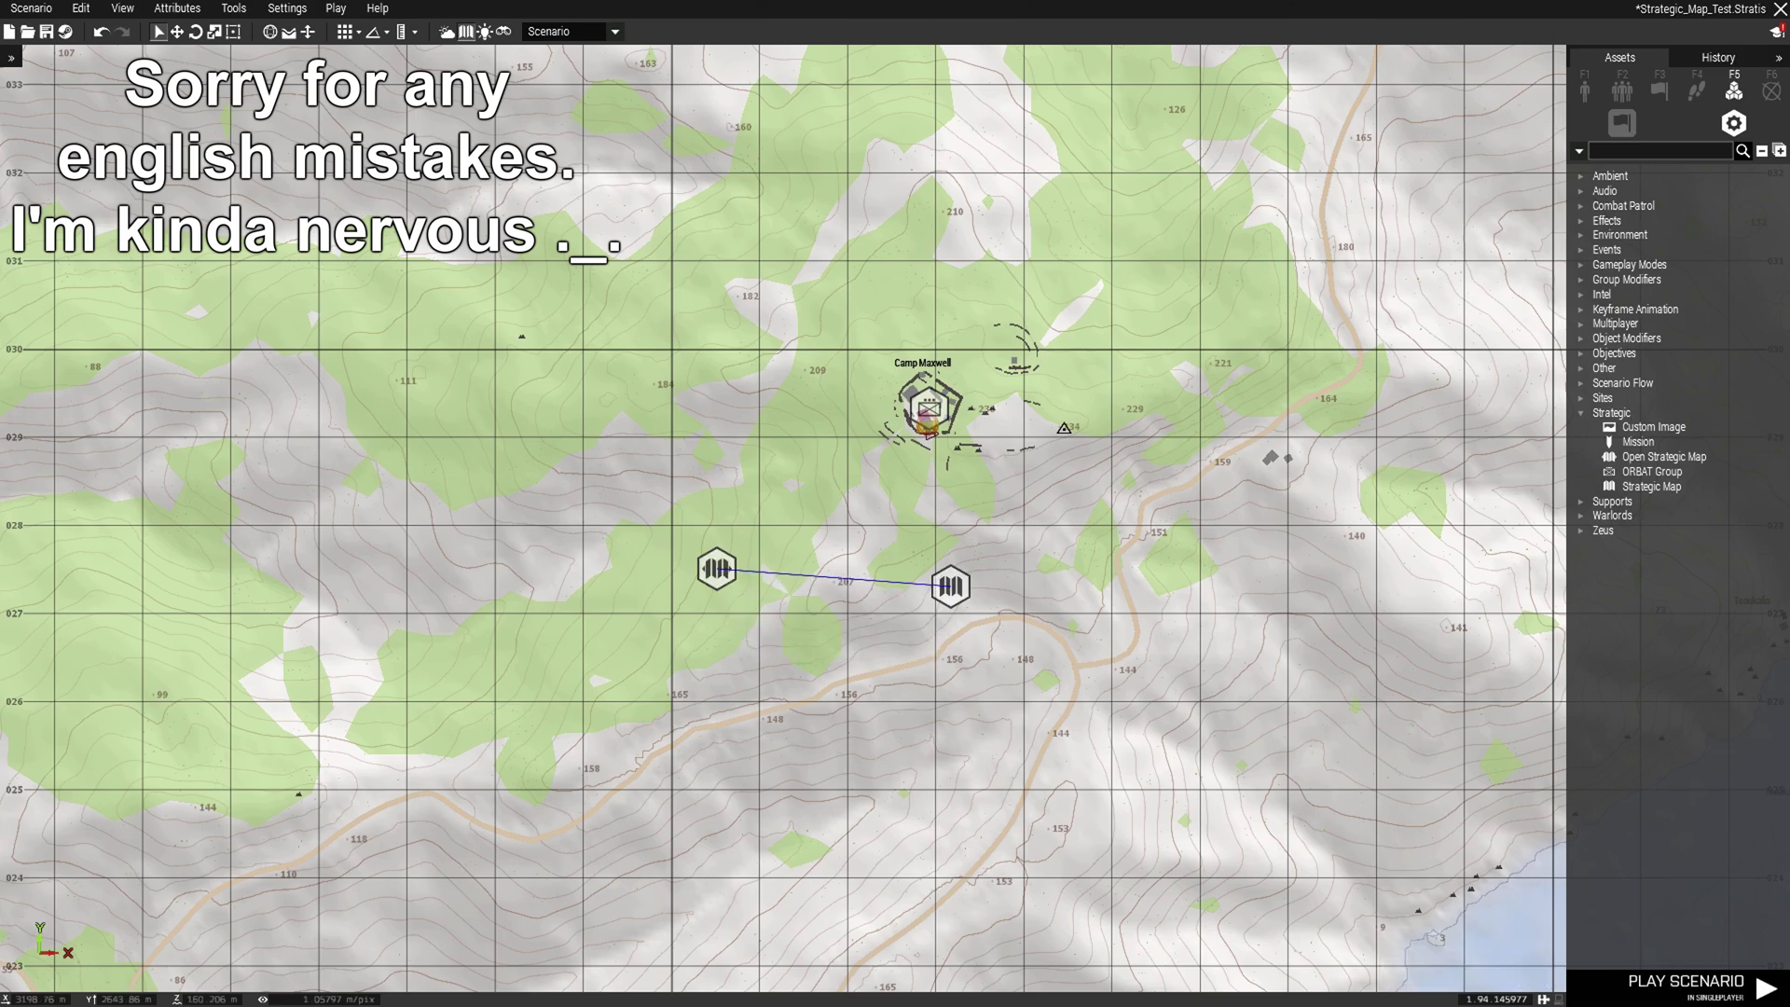
Set the Open Strategic Map module's overcast to 0.3 and save the scenario
left_click_drag(717, 569, 748, 550)
double_click(749, 550)
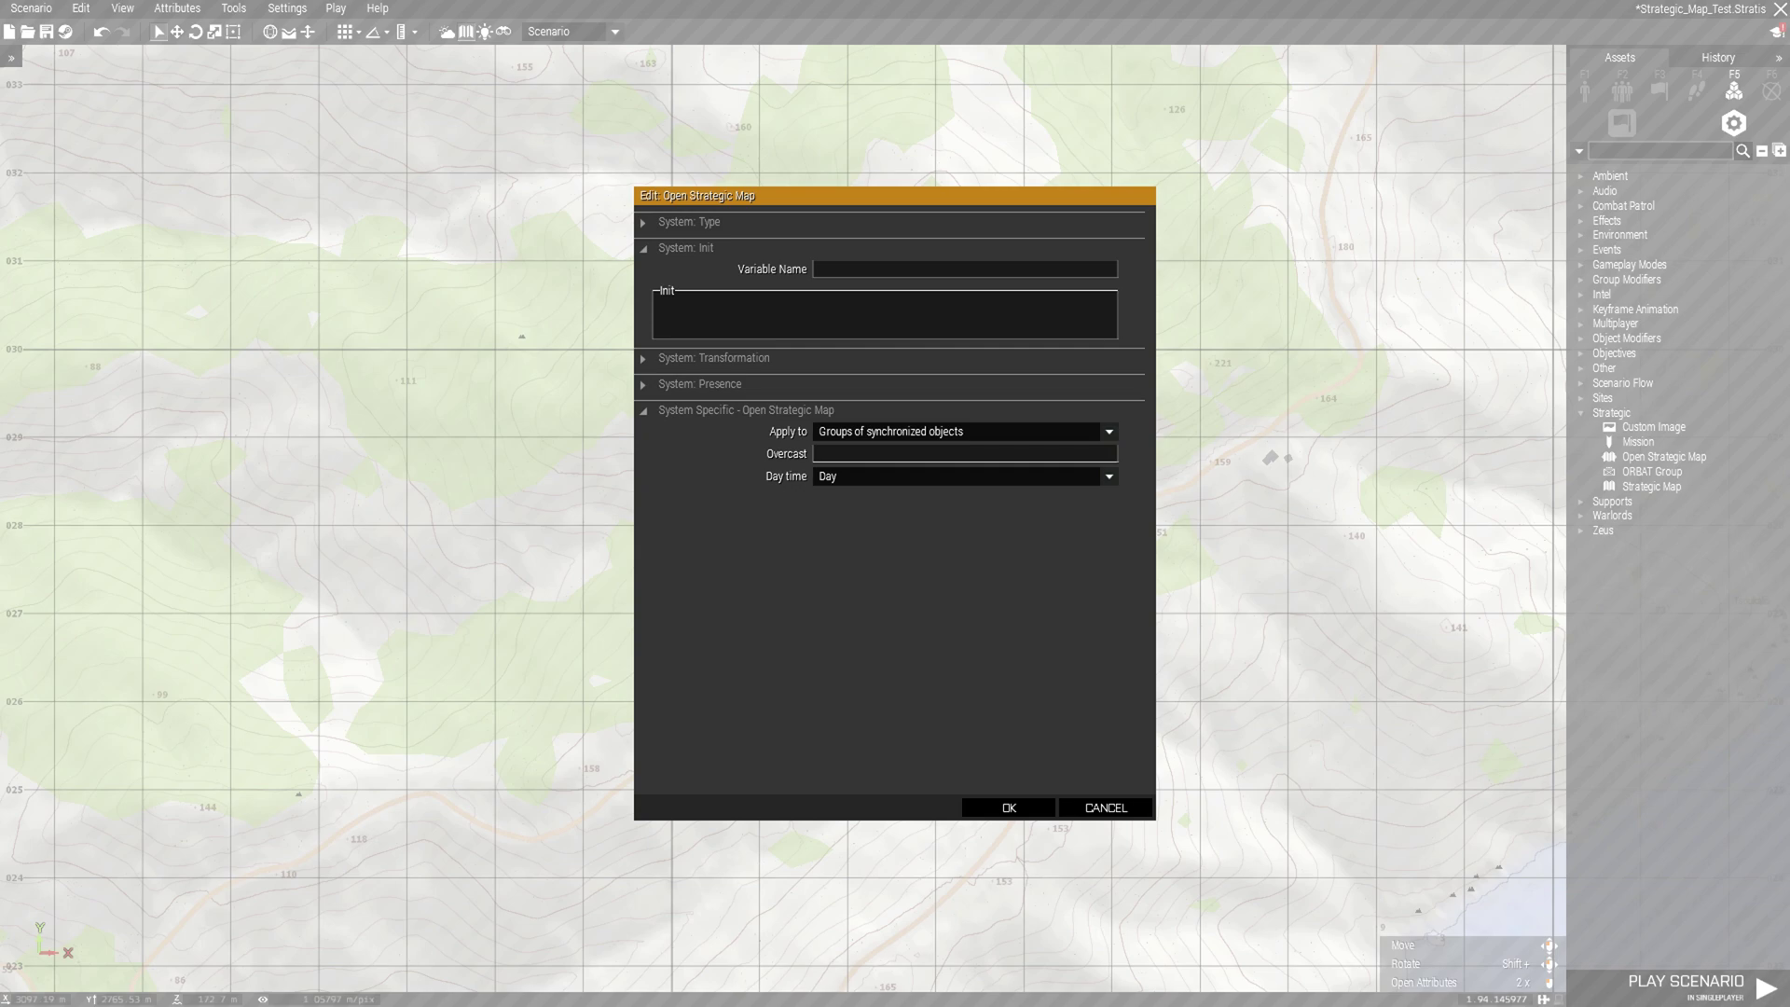
type("0.3")
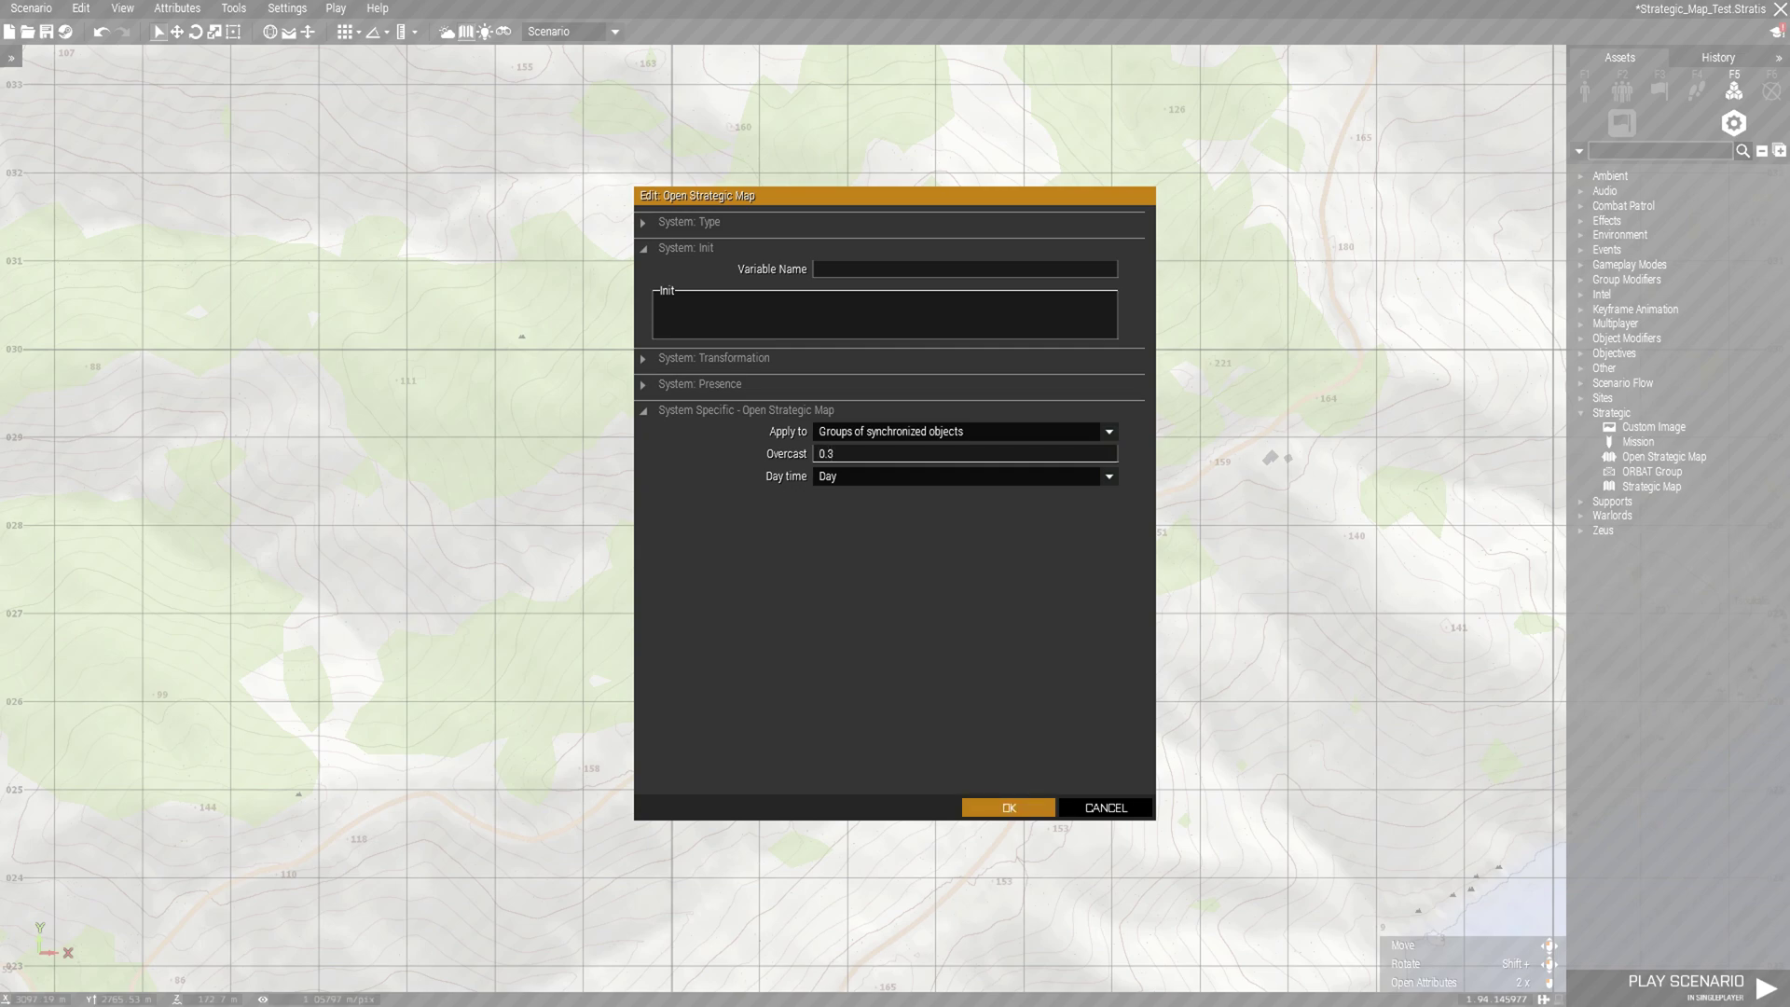
left_click(999, 804)
key("ctrl+s")
Check the Strategic Map module's attributes, including its Markers setting, and save the scenario
scroll(898, 666, "down", 3)
scroll(936, 610, "up", 1)
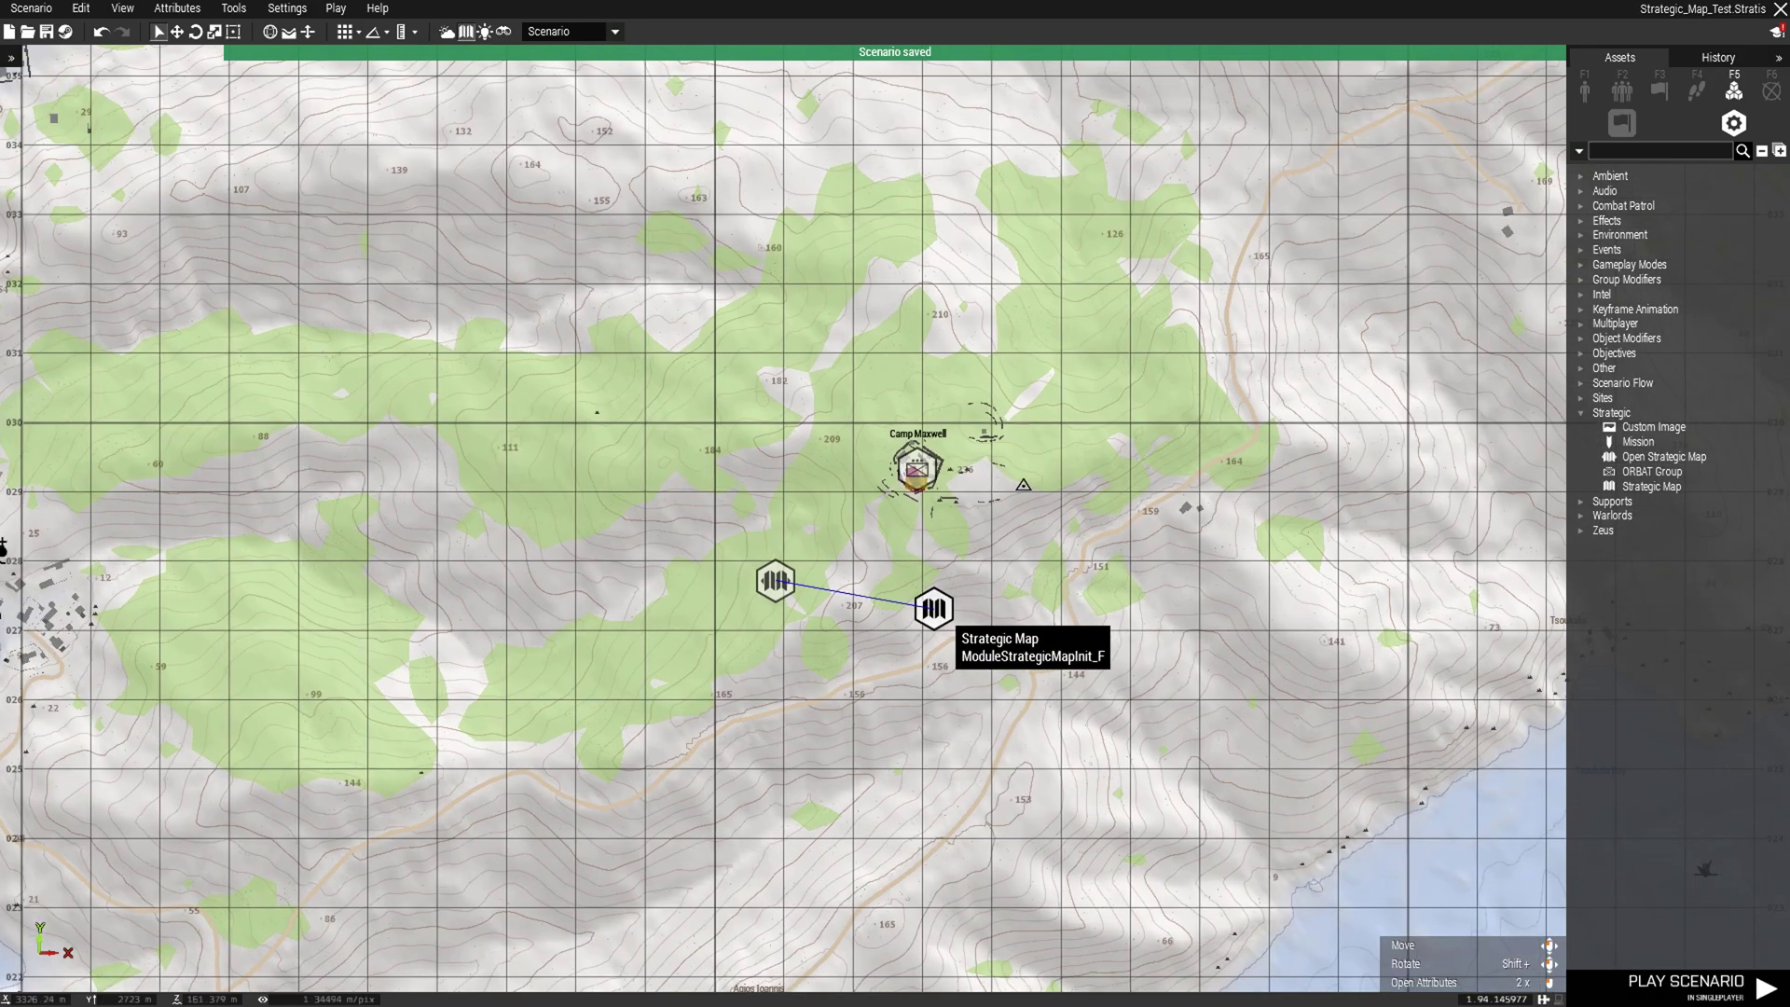
double_click(933, 607)
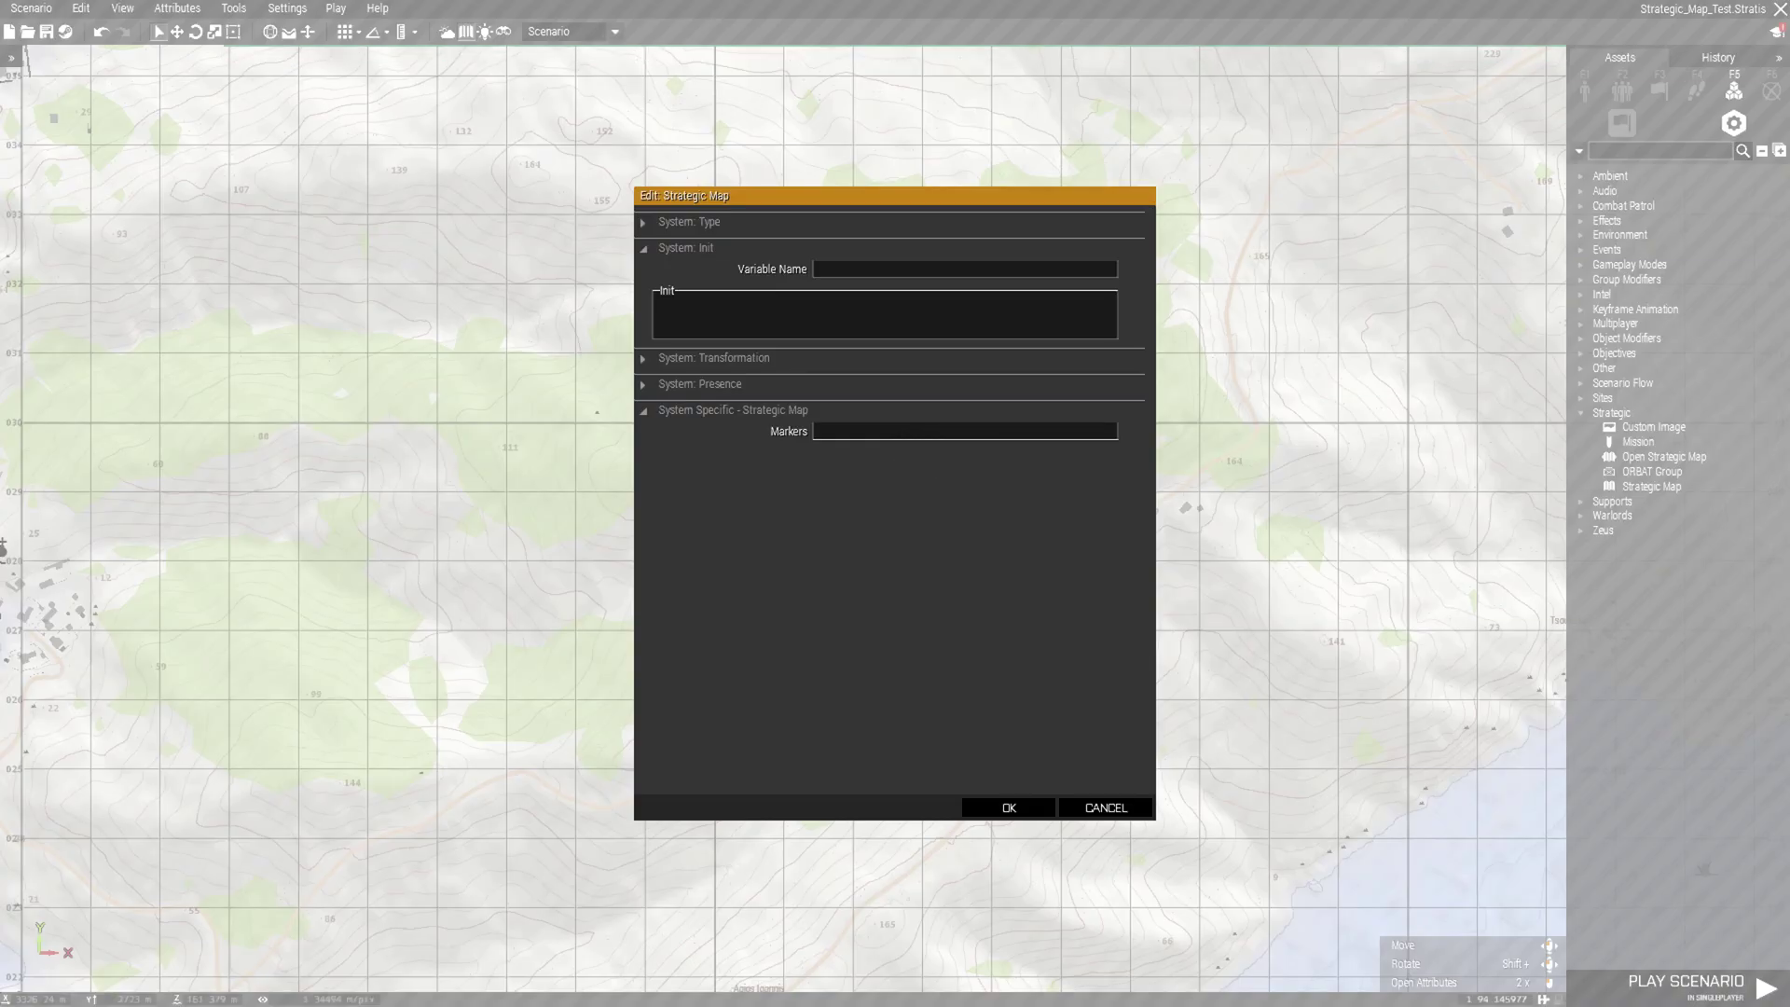
key("Return")
key("ctrl+s")
Give the Open Strategic Map module the variable name openStrategicMap, copy that name and save the scenario
scroll(913, 634, "down", 2)
scroll(913, 634, "up", 4)
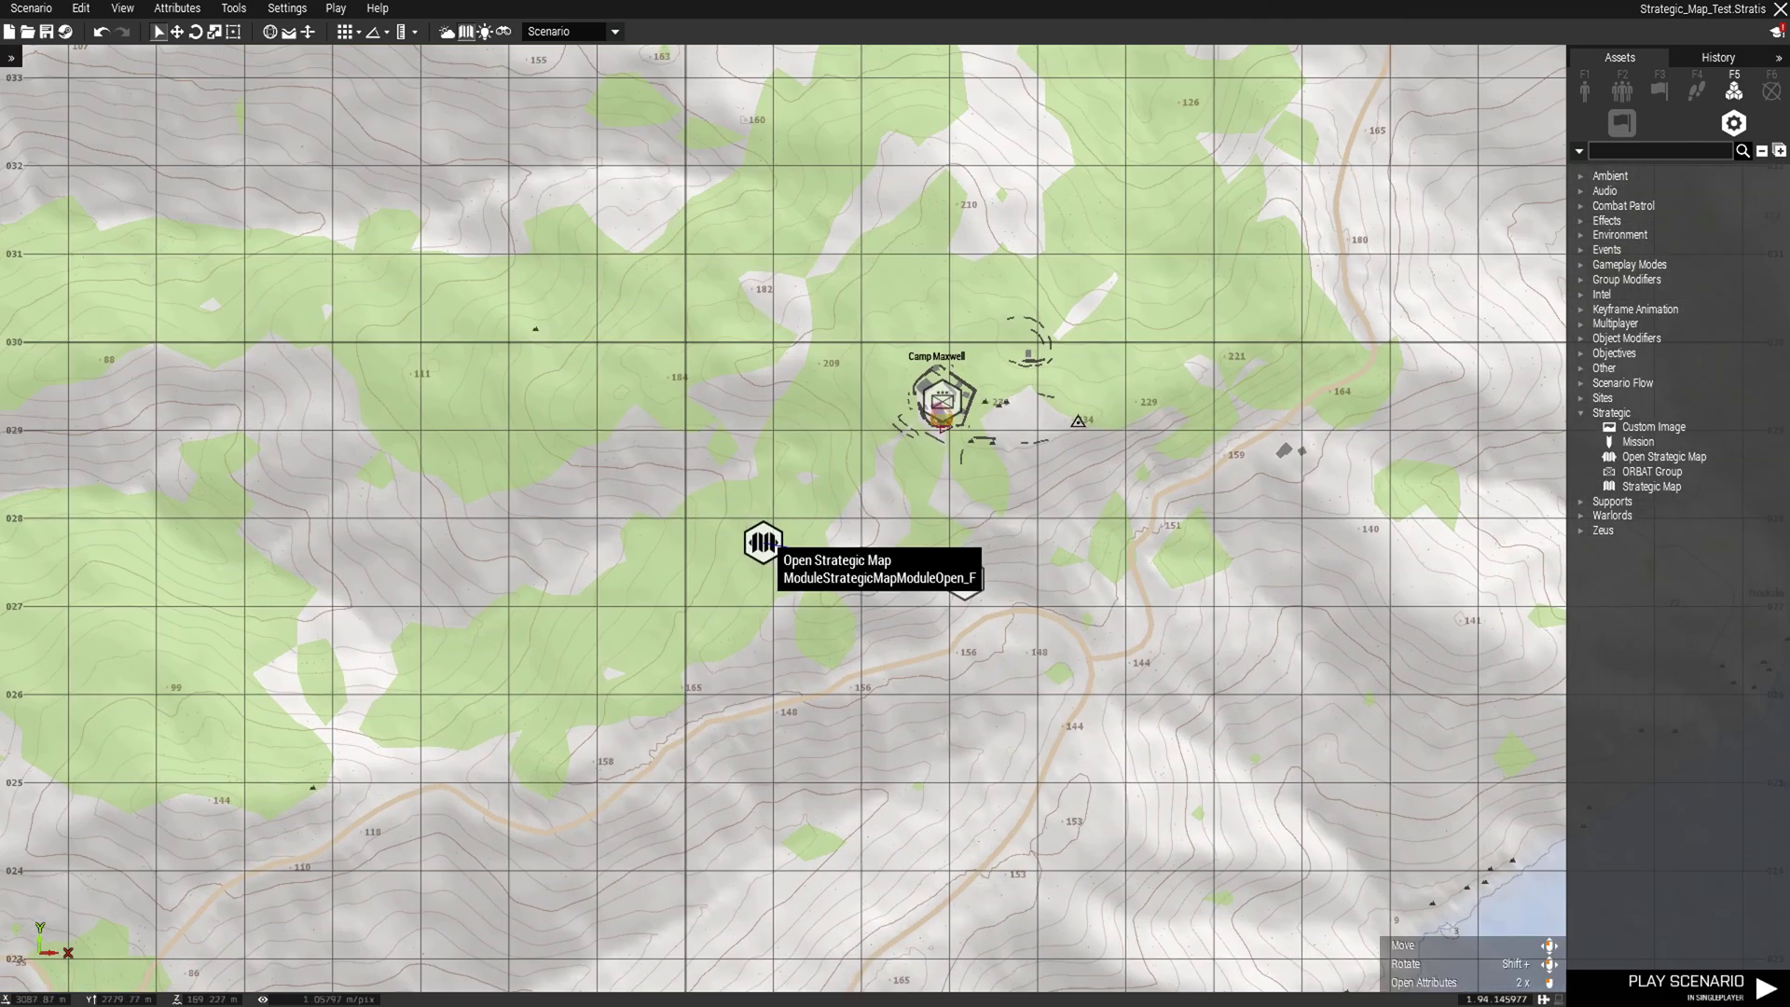
double_click(762, 542)
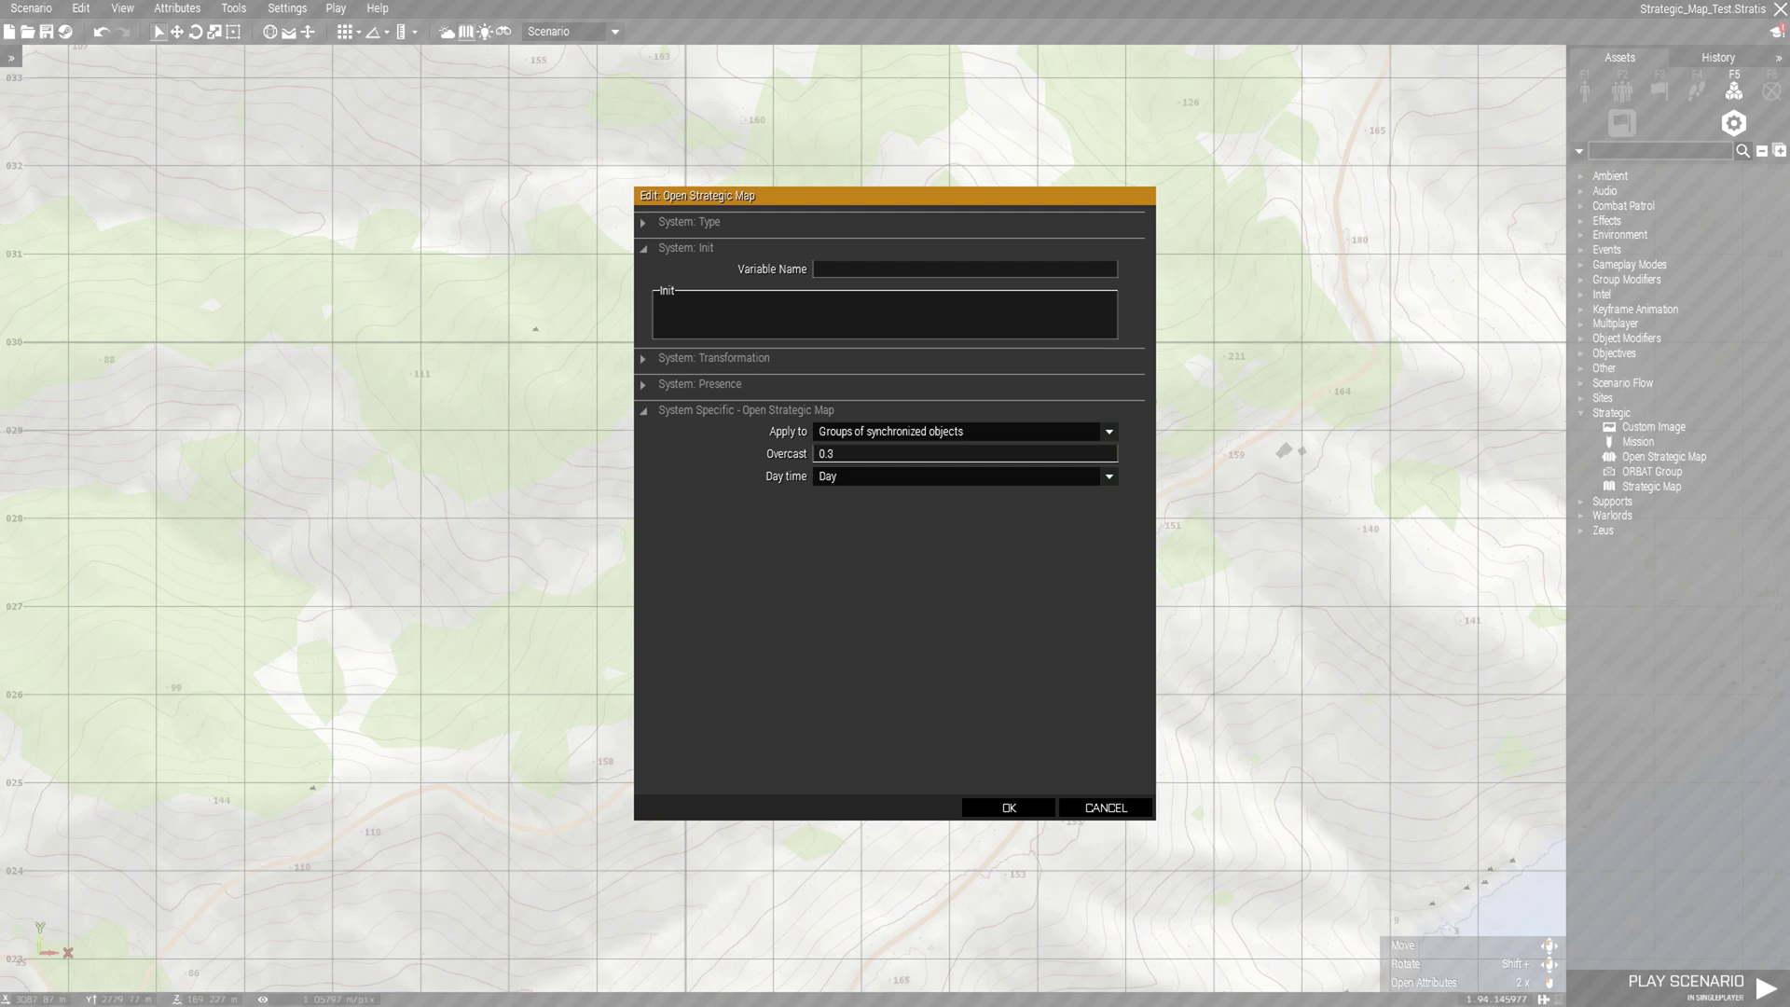
type("openSt")
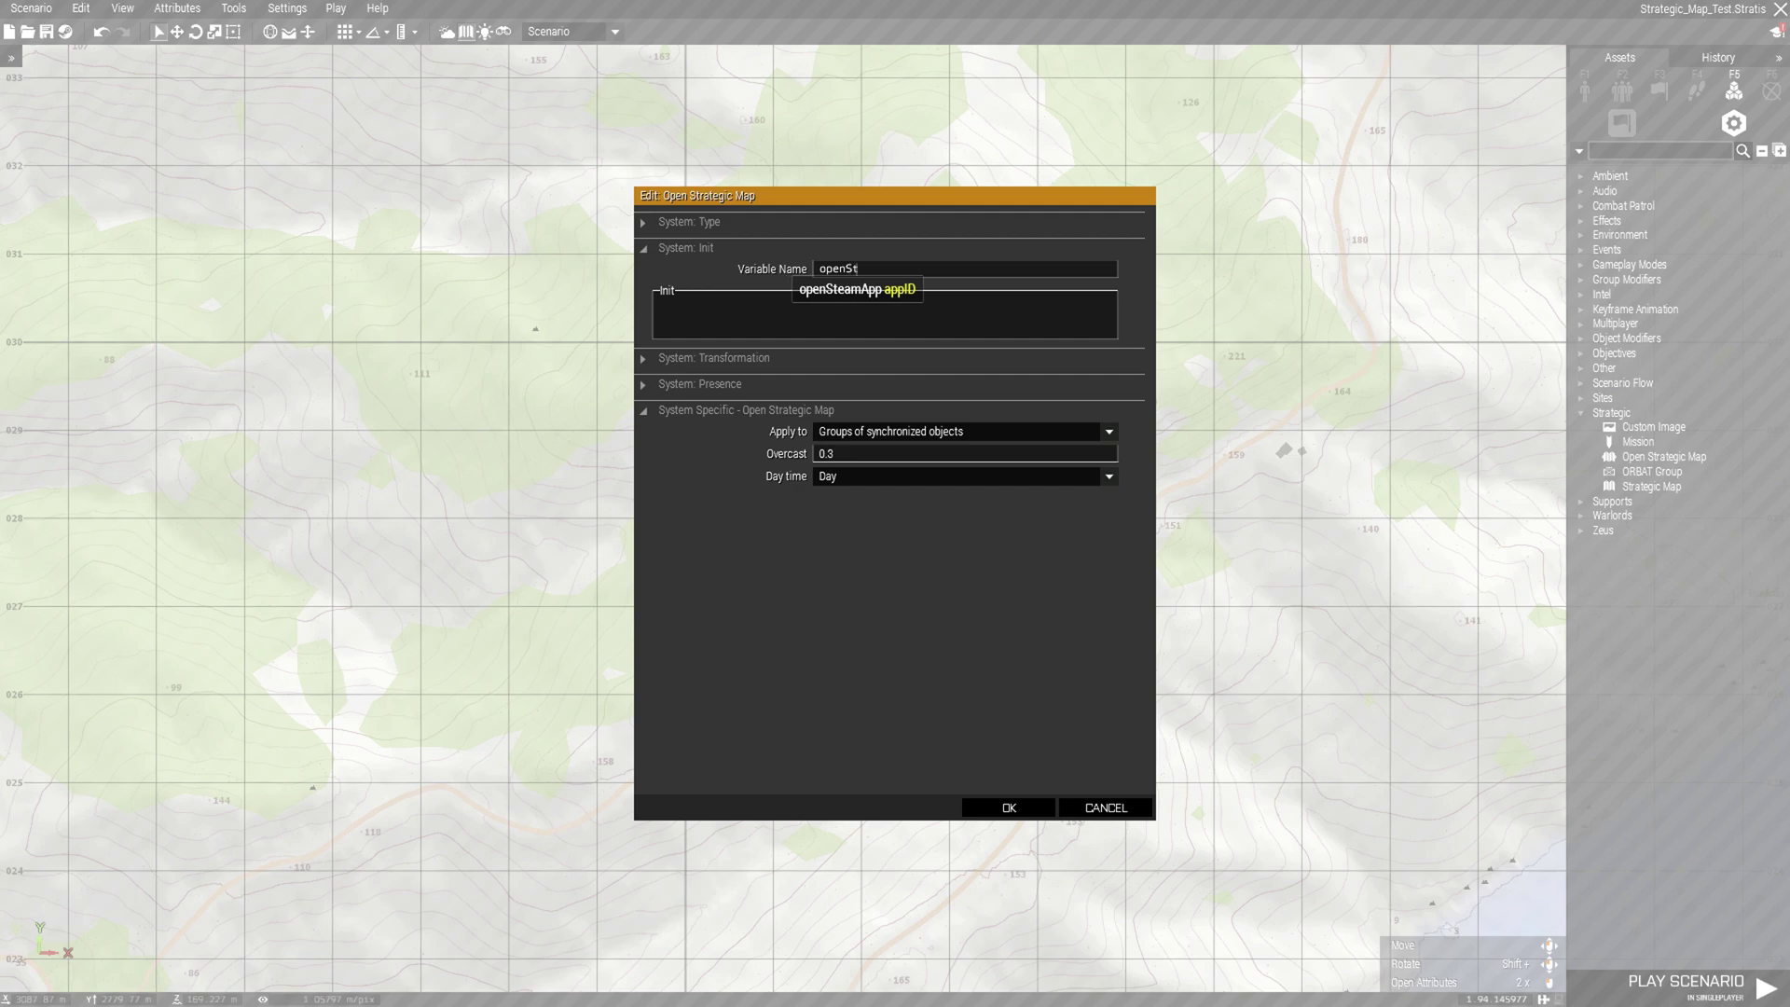
type("rategicMap")
key("ctrl+a")
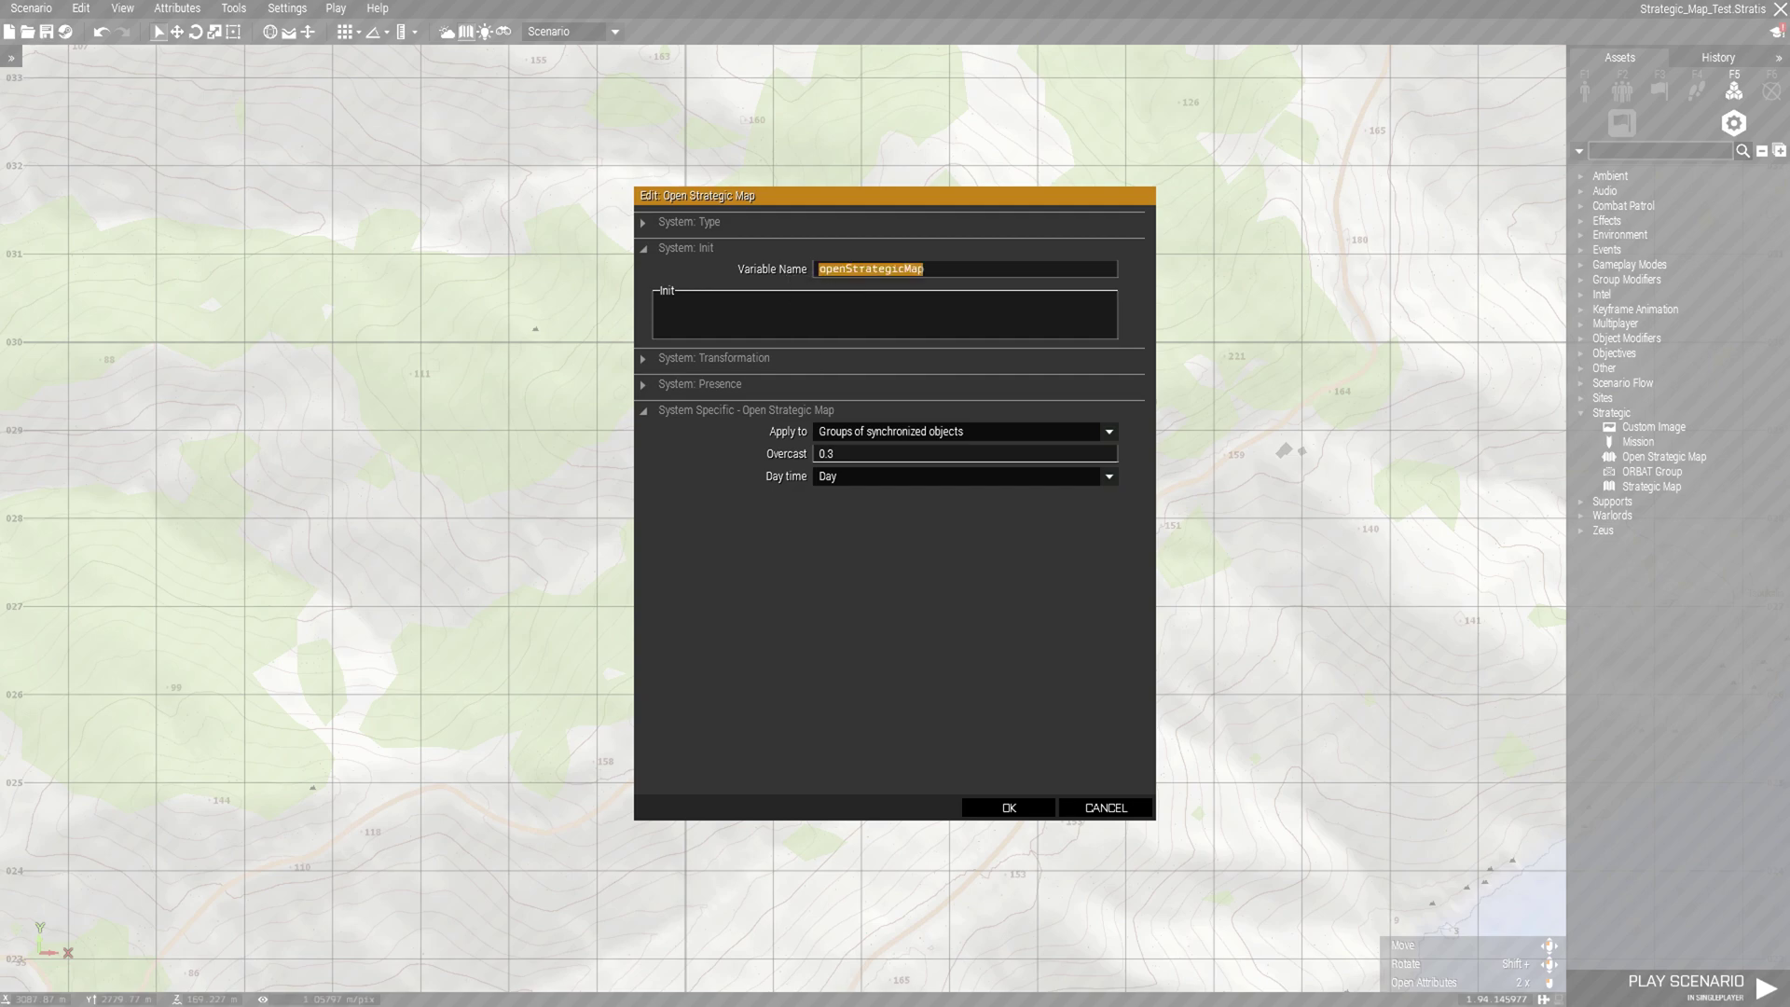
left_click(1009, 807)
key("ctrl+s")
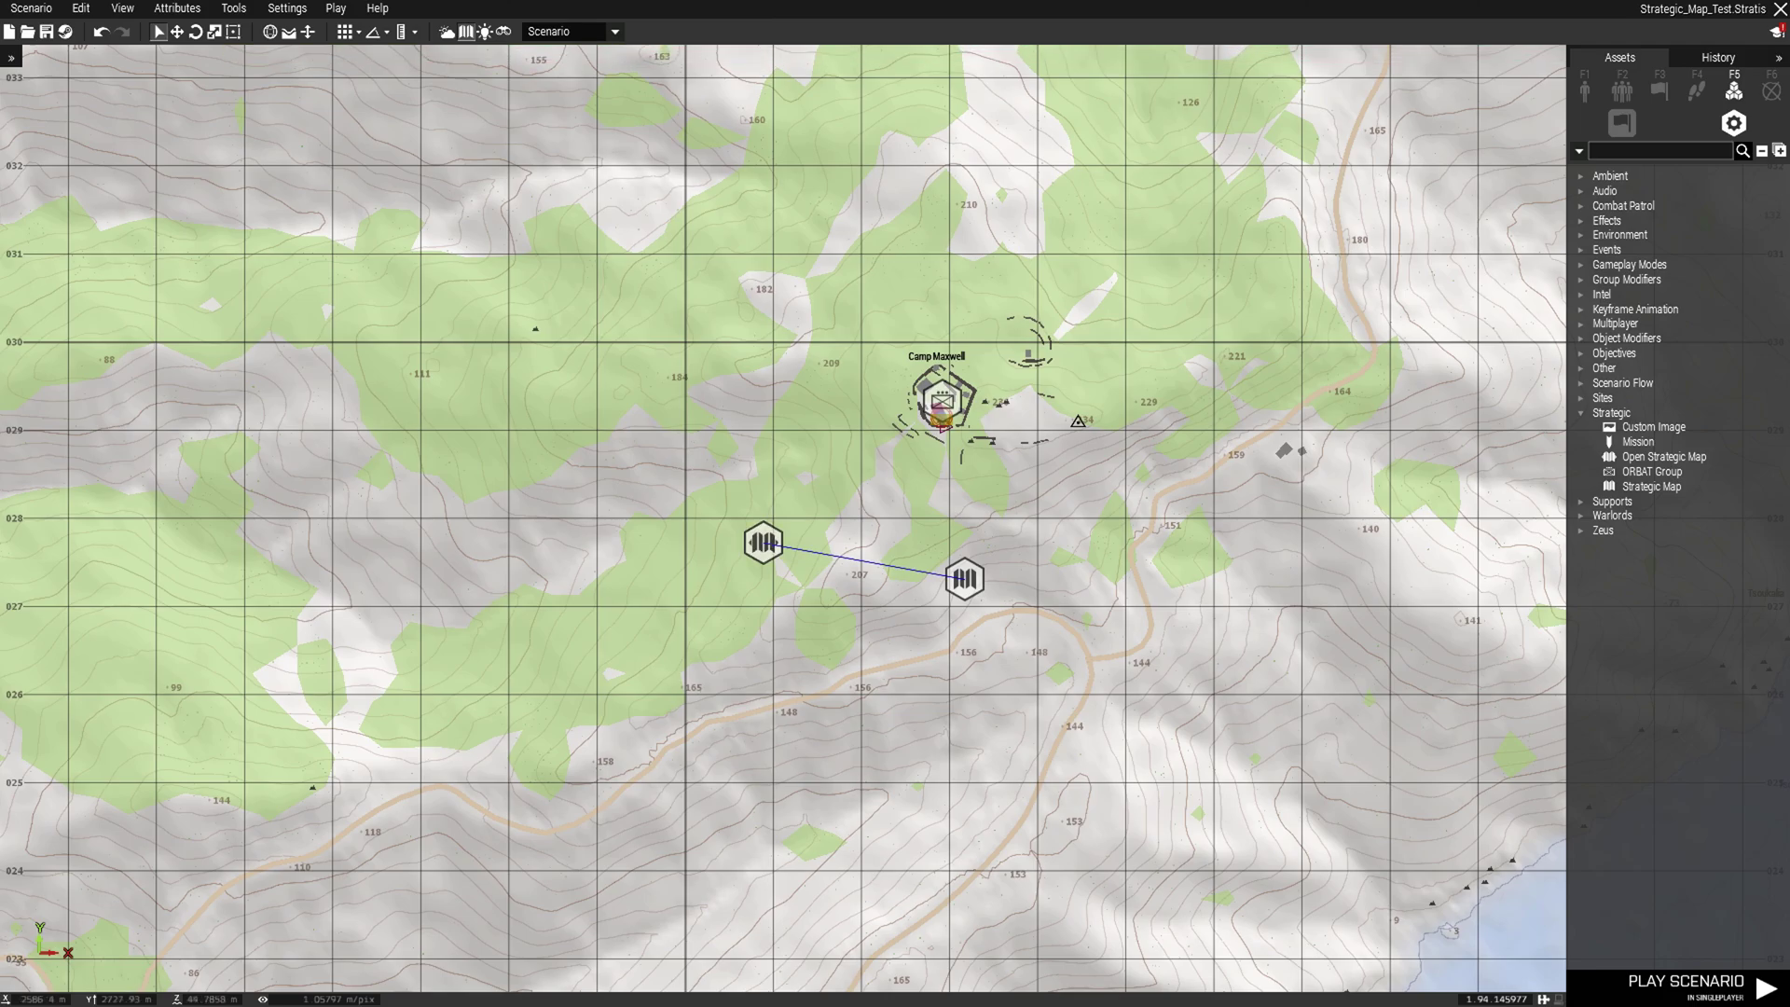
Create a new text document named openMap.sqf in the Strategic_Map_Test.Stratis mission folder
left_click_drag(0, 392, 660, 321)
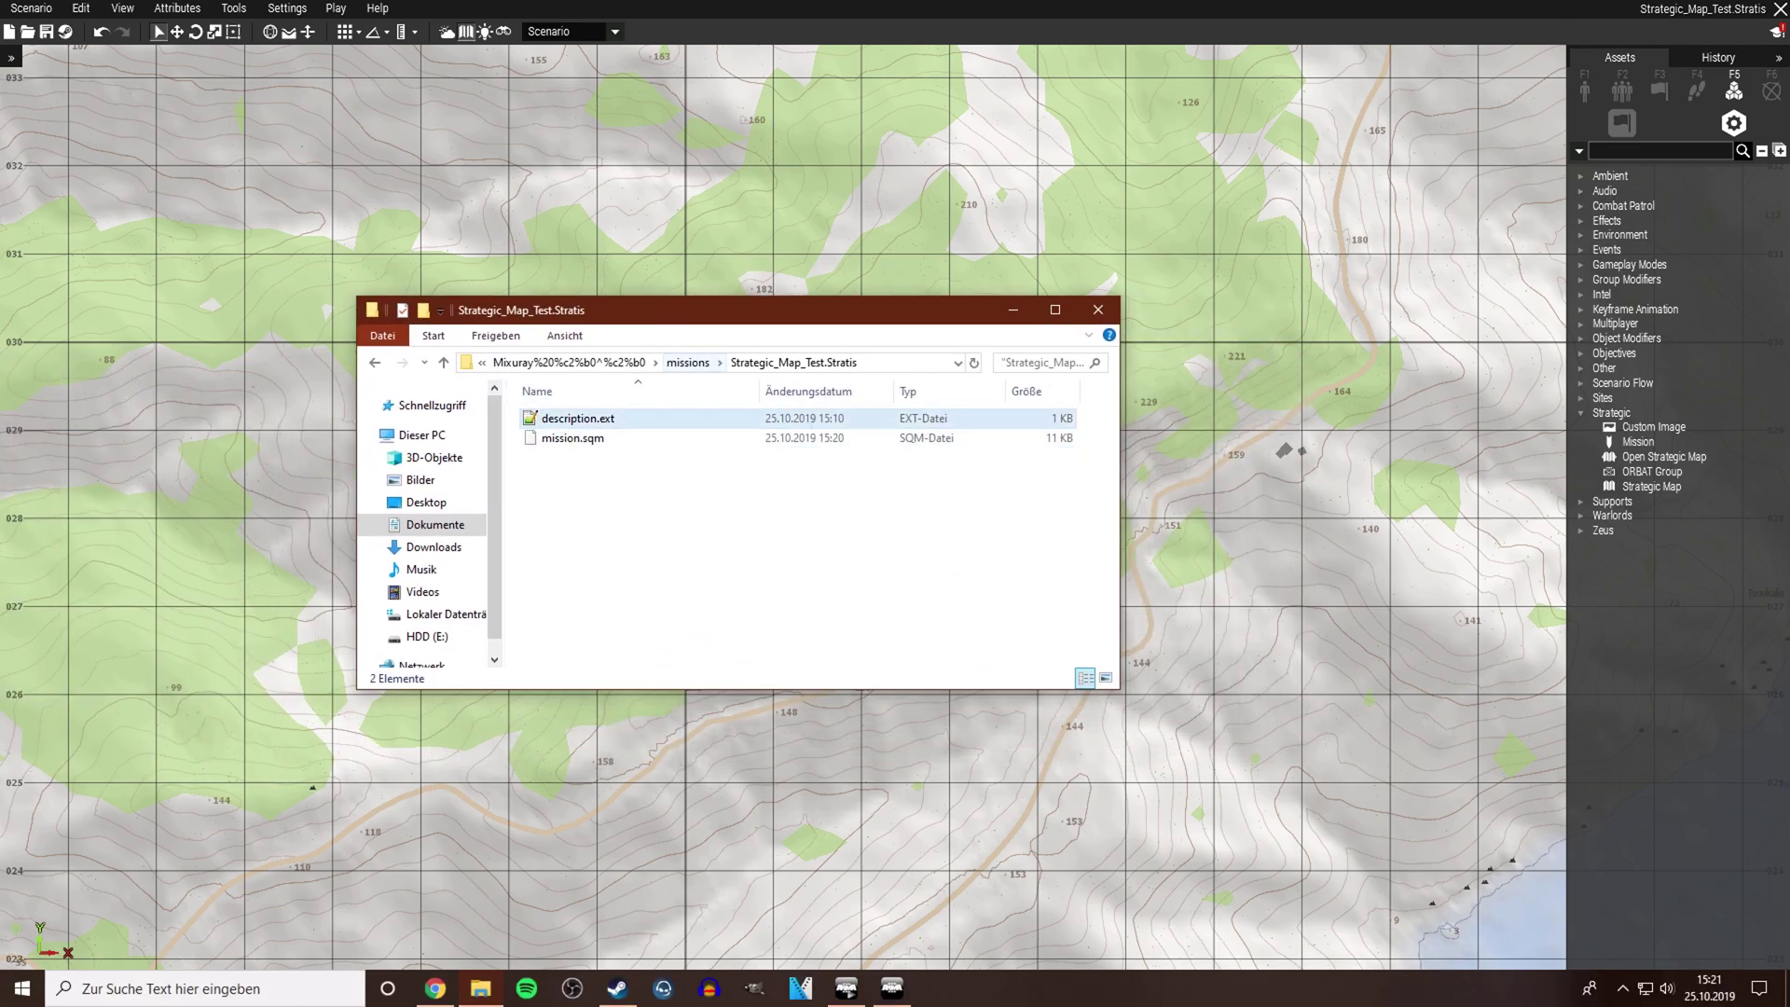
right_click(601, 514)
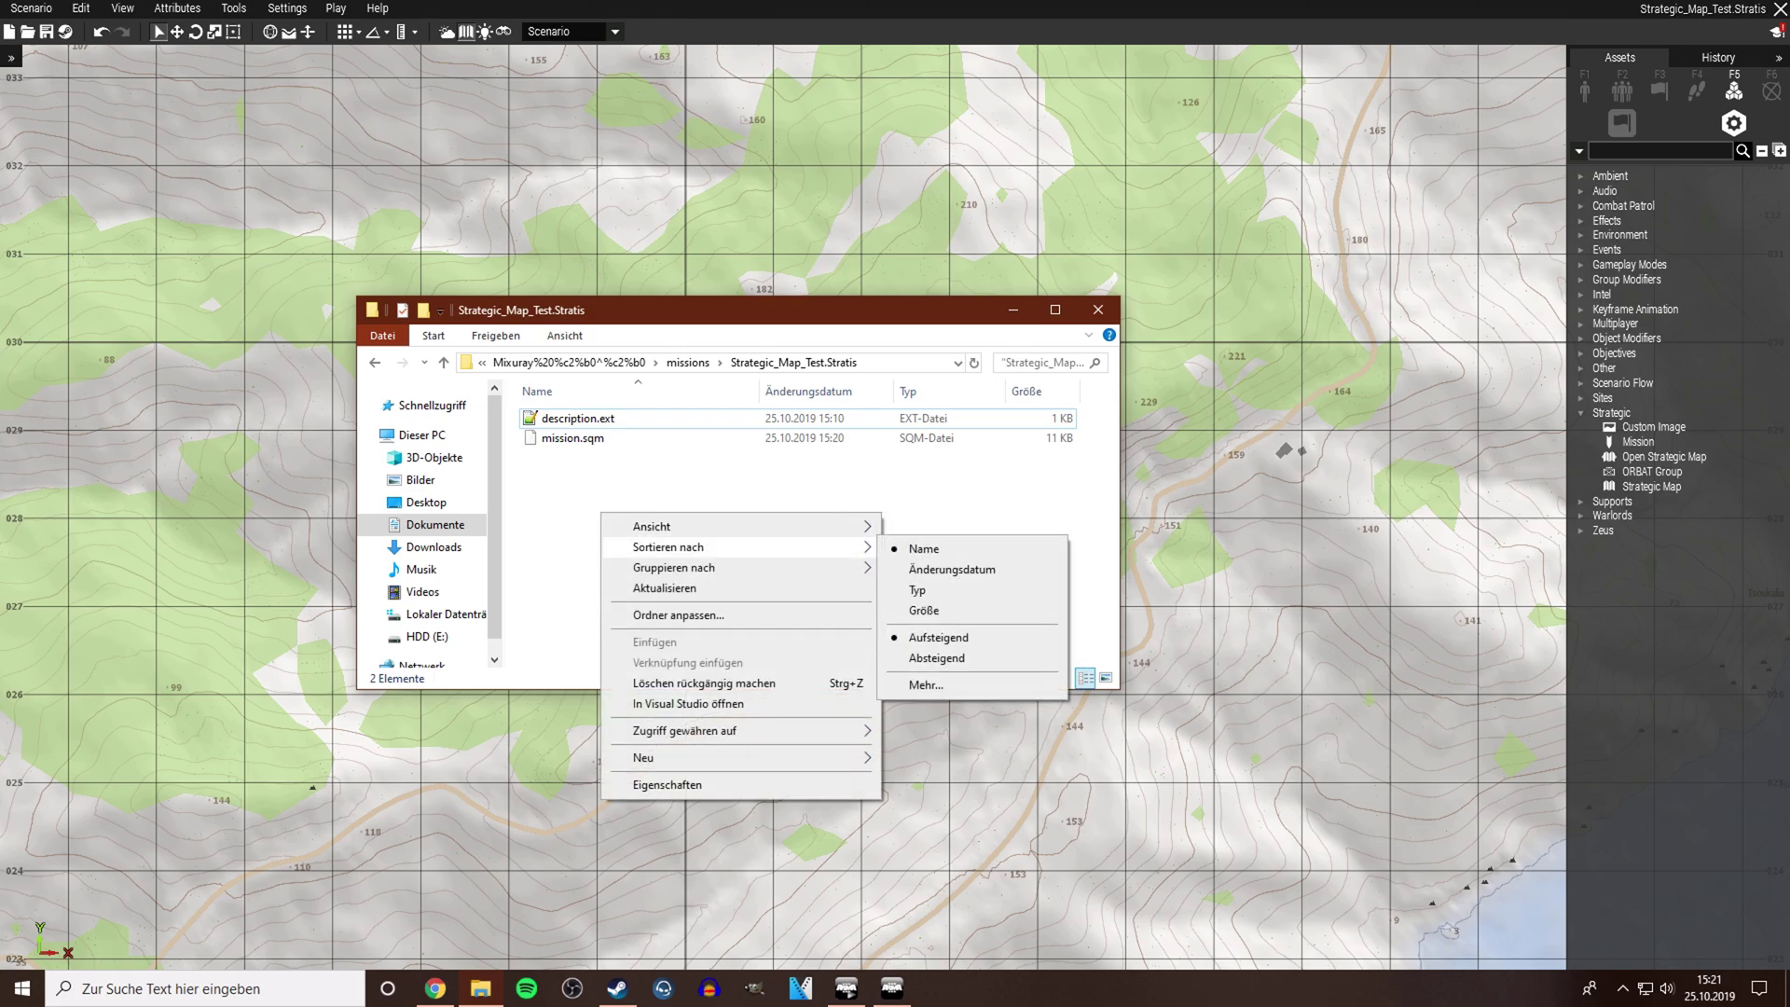
mouse_move(652, 757)
left_click(941, 756)
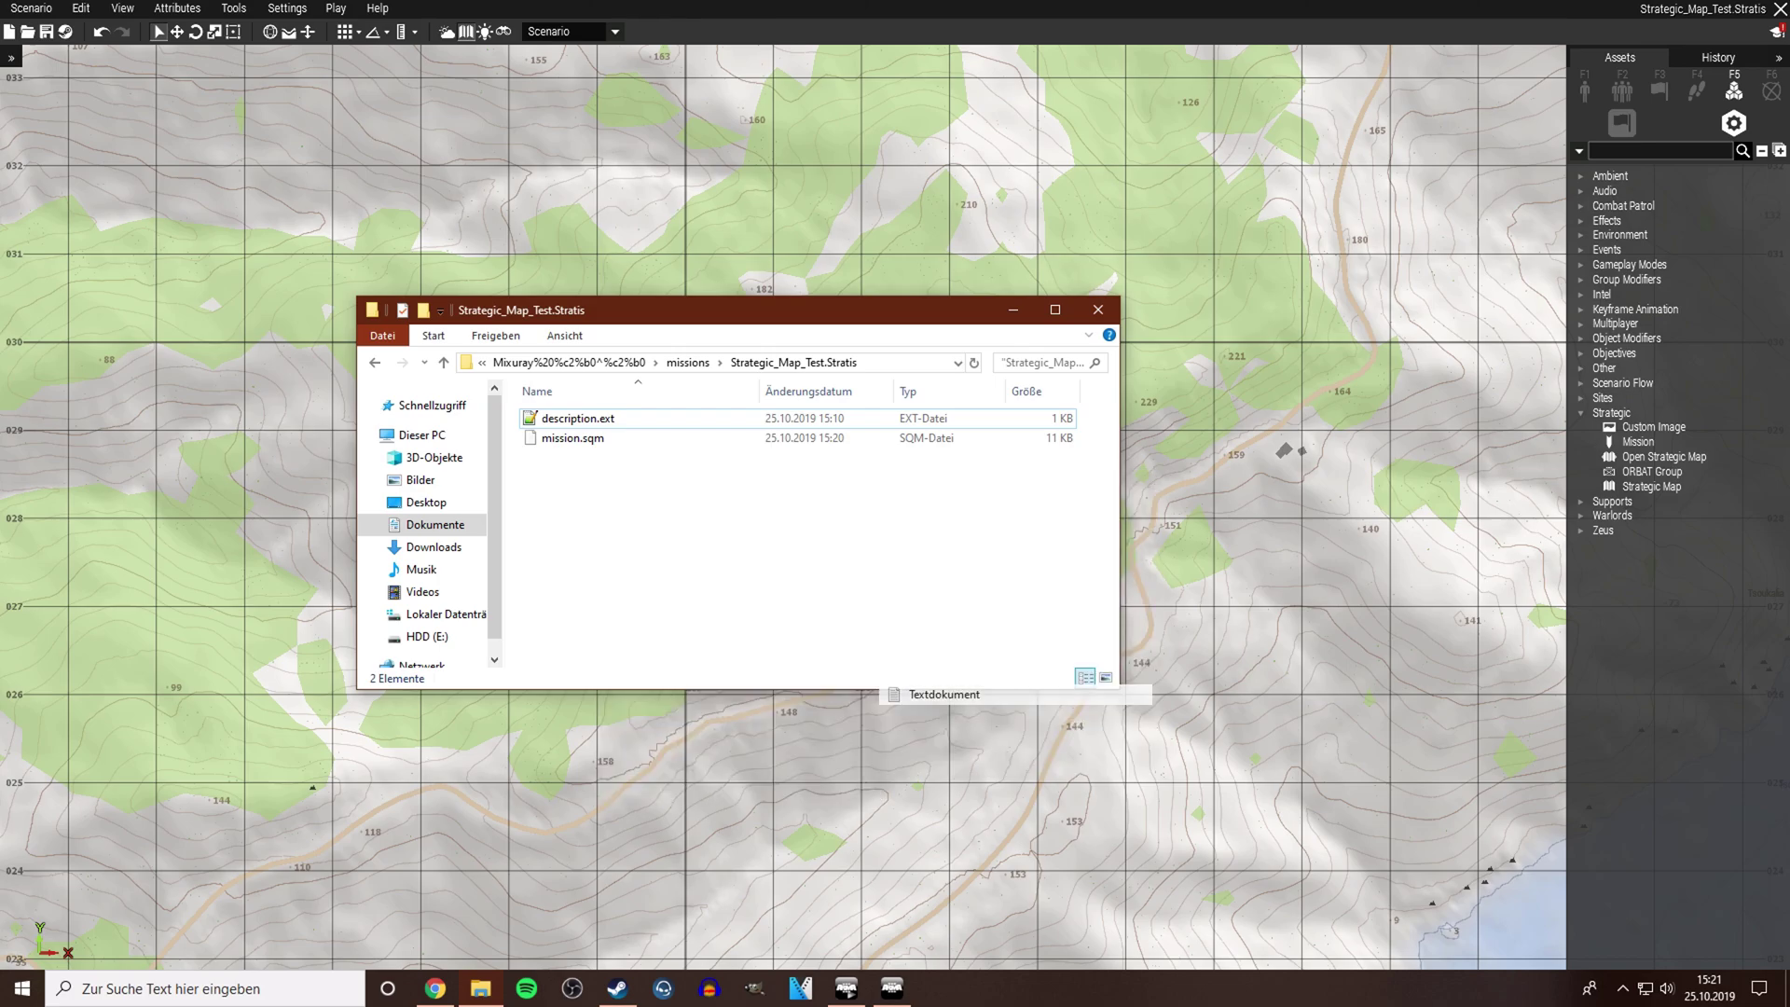
type("openMao")
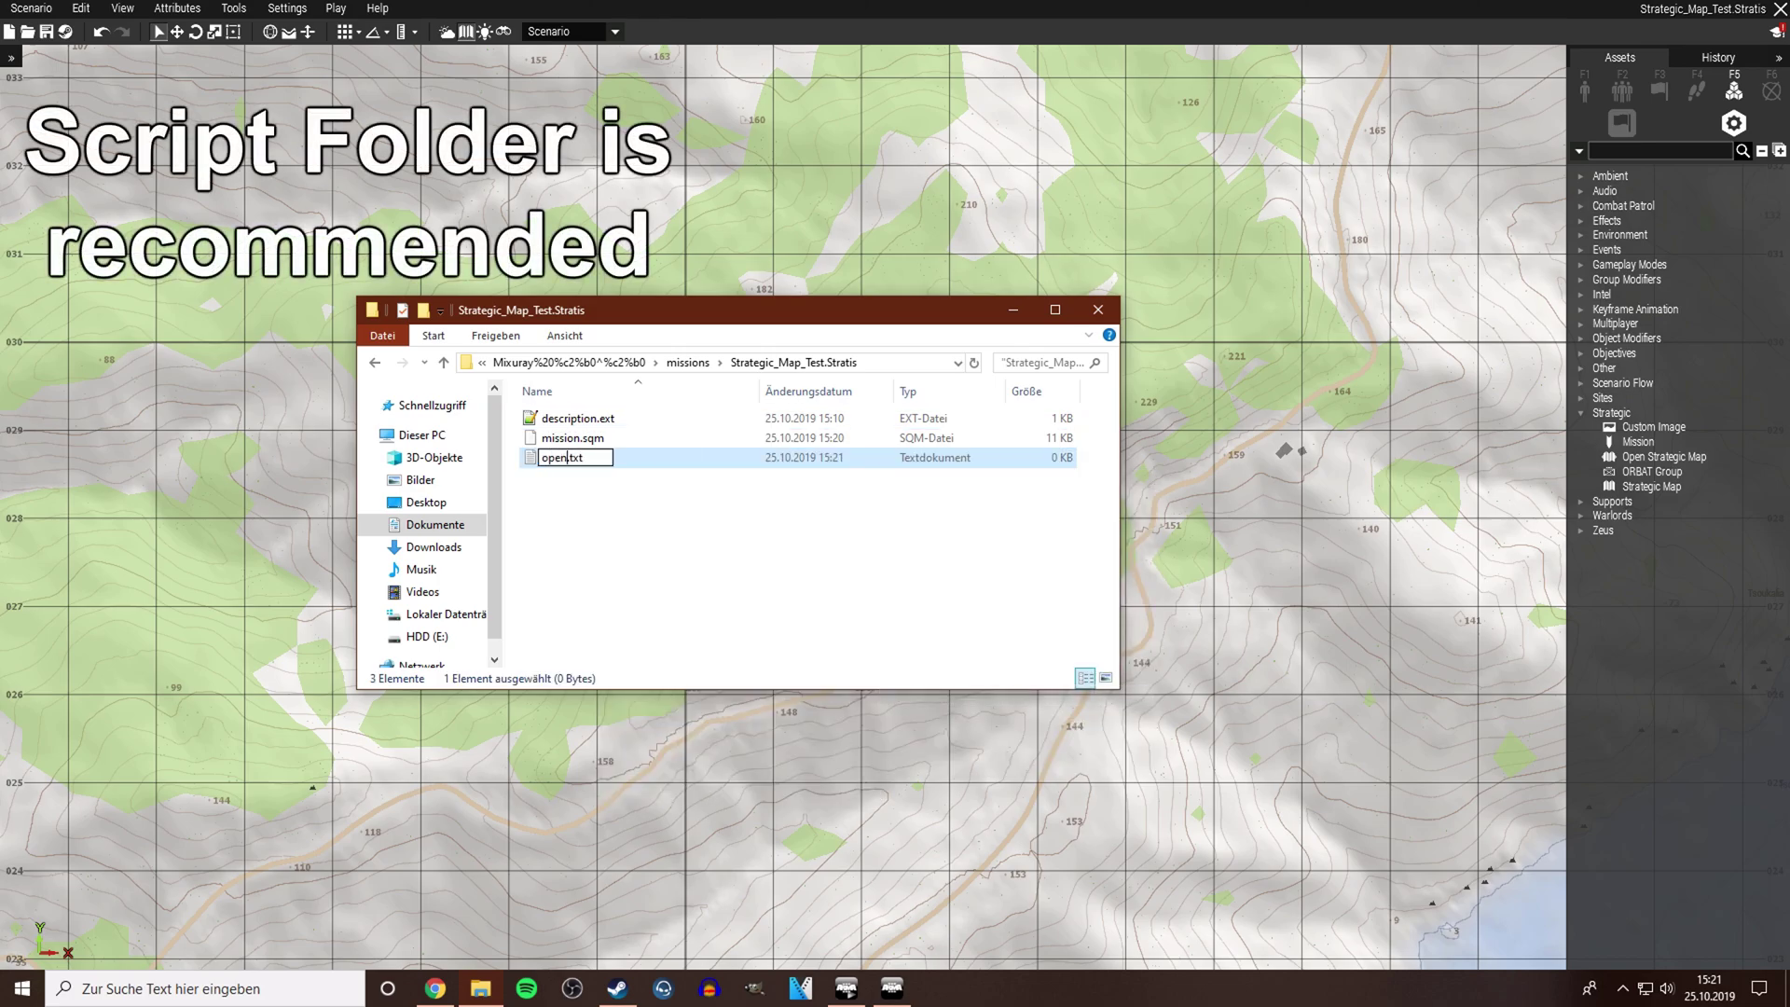
key("BackSpace")
type("p")
key("Right")
key("shift+End")
type("sqf")
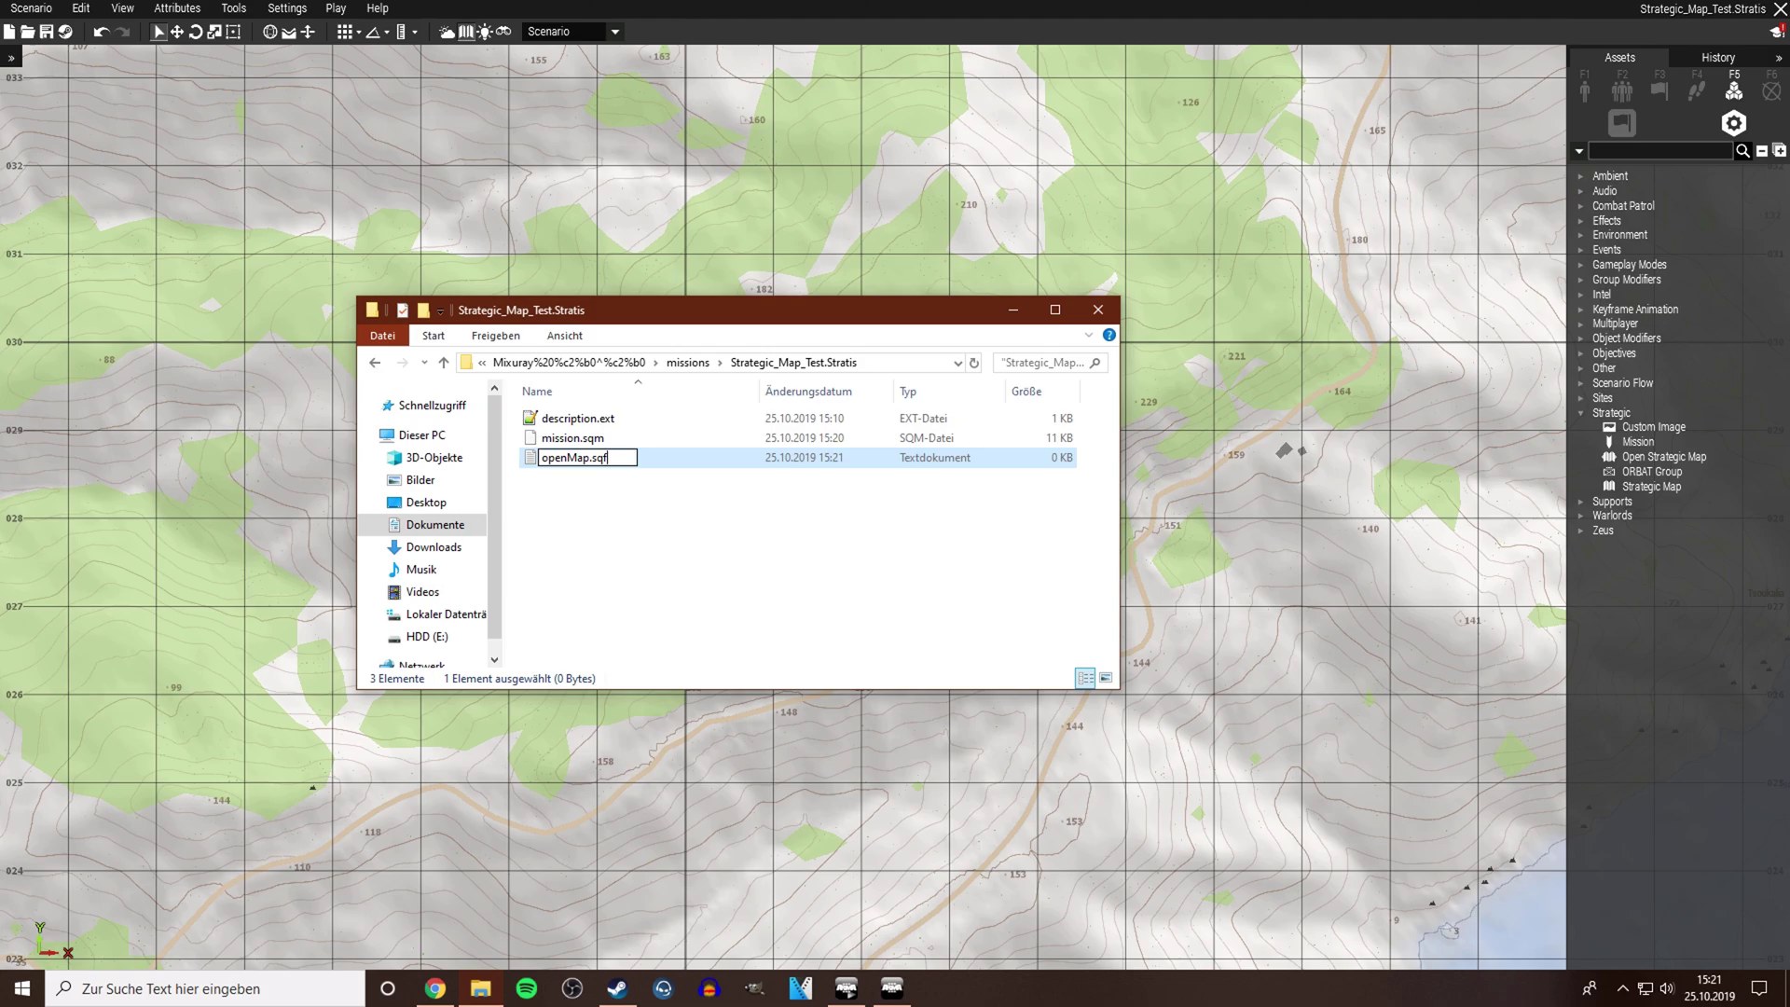
key("Return")
key("Return")
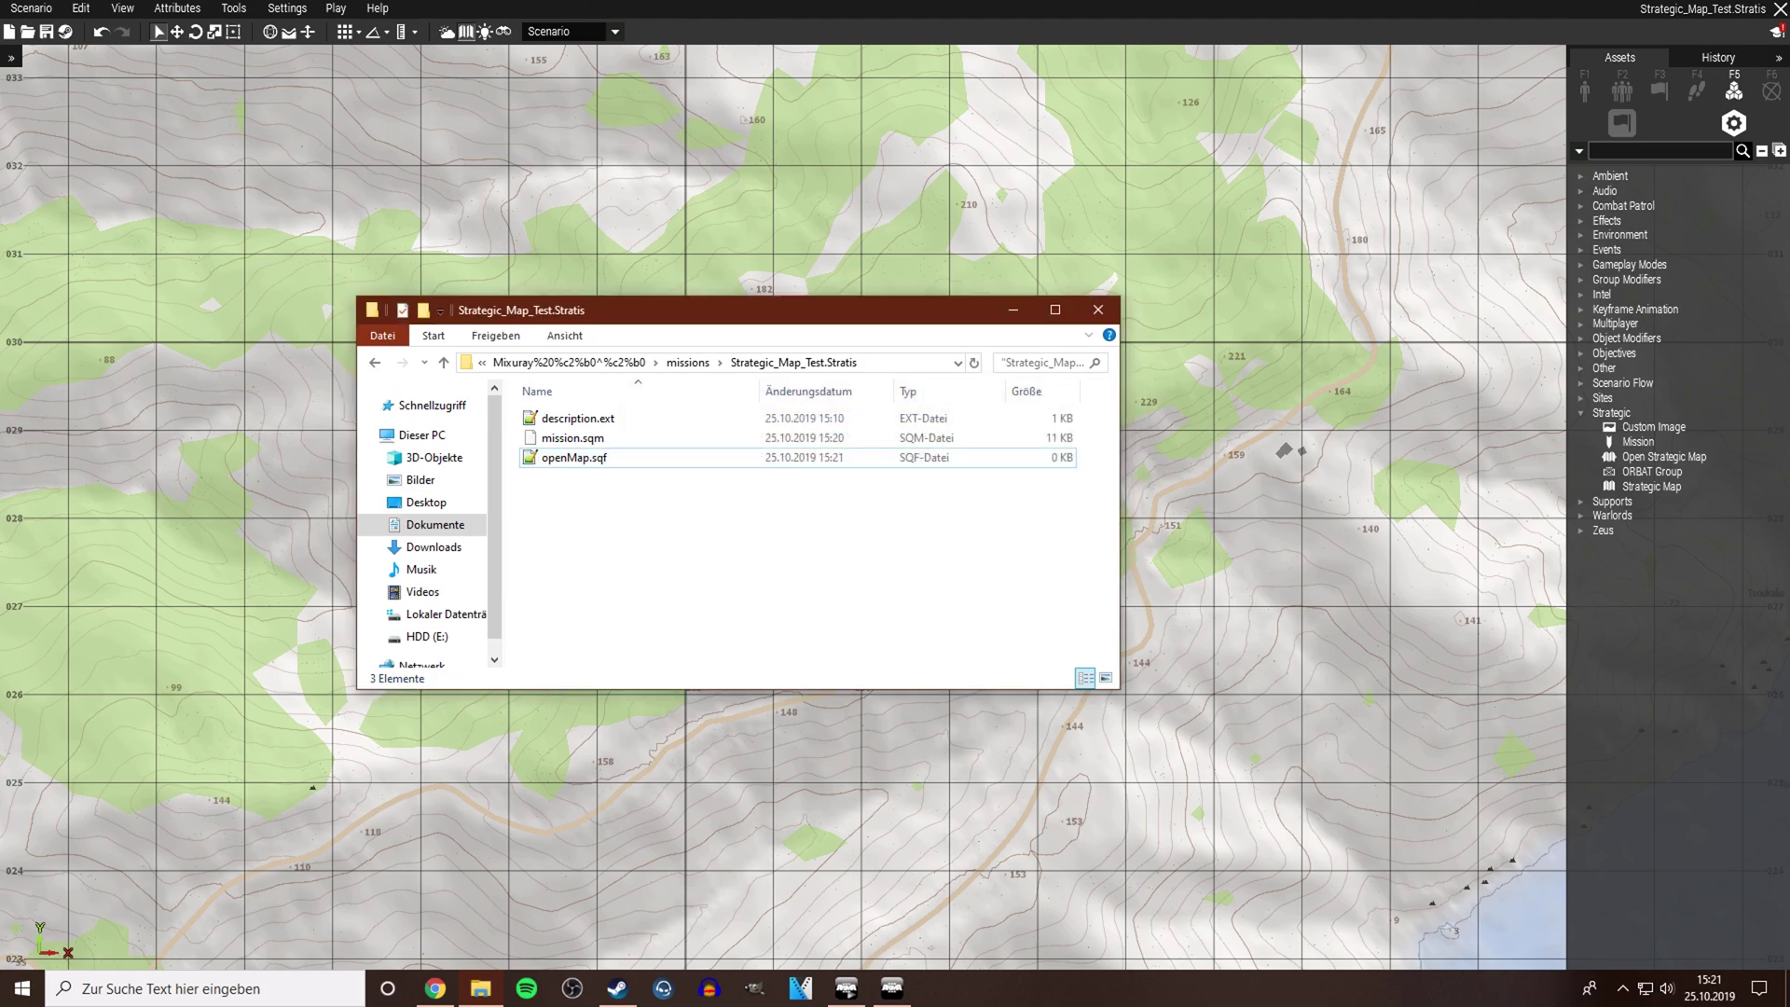
Open openMap.sqf for editing and enter [openStrategicMap] on the first line
double_click(575, 457)
type("[]")
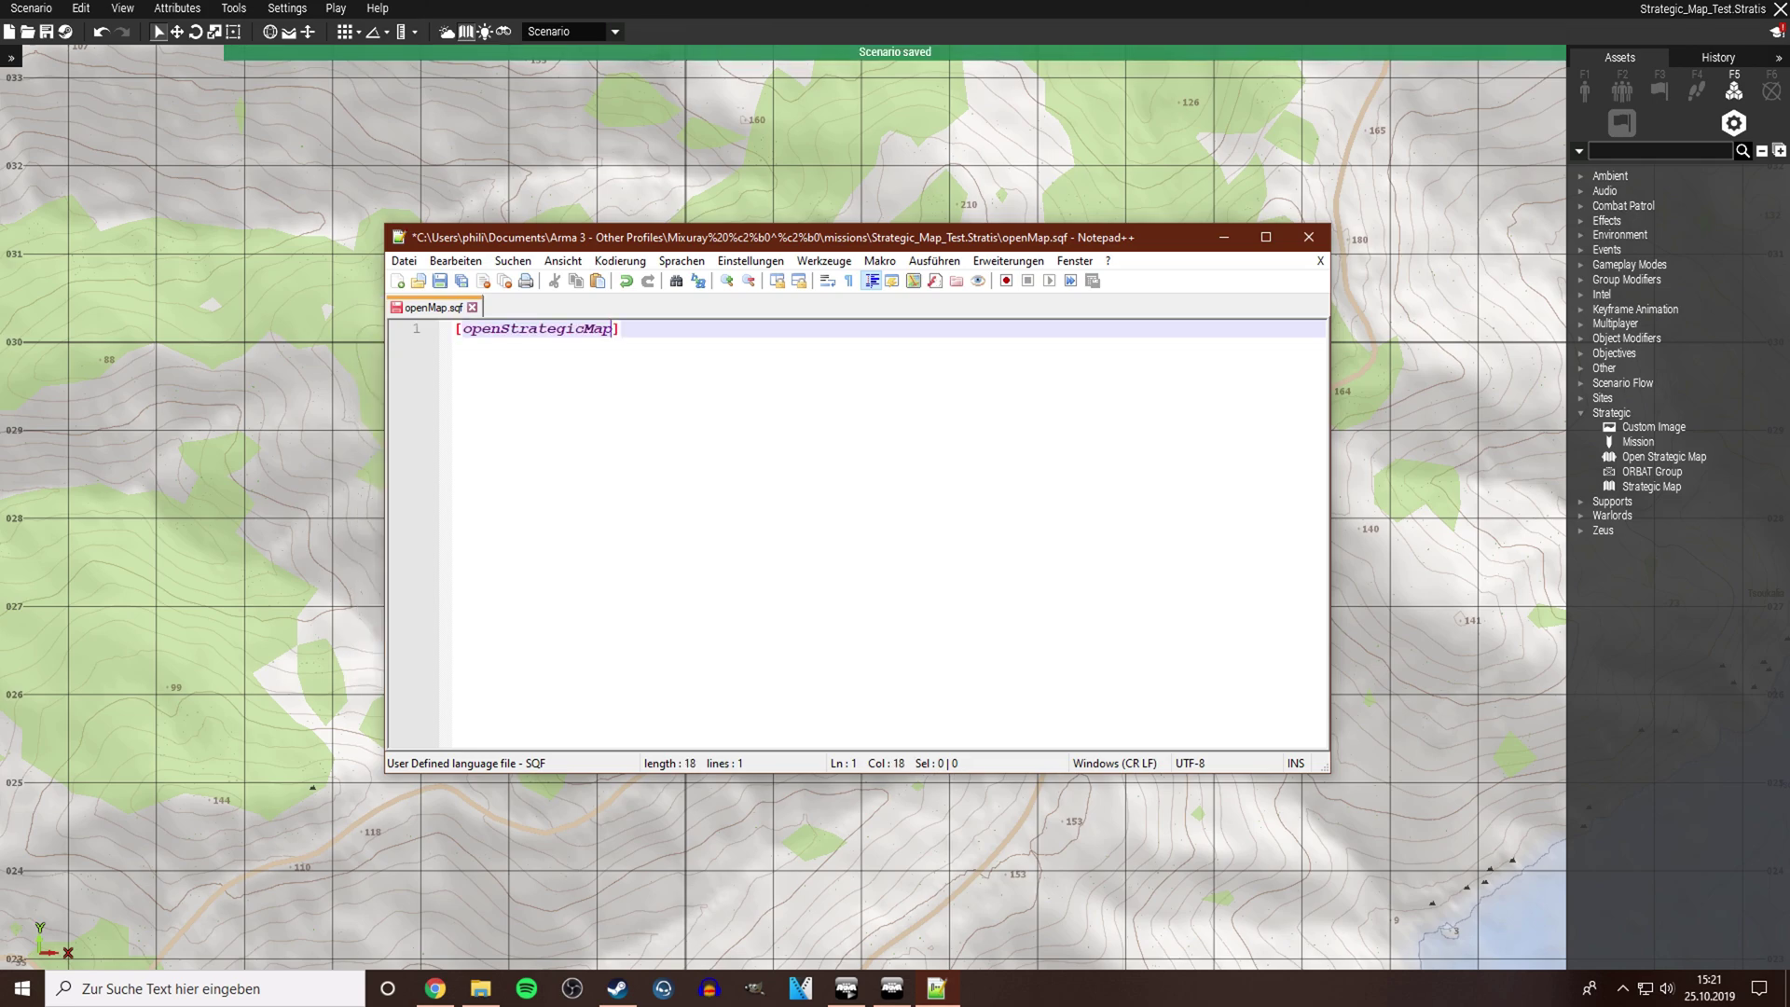
left_click_drag(751, 247, 638, 247)
Complete the script line with call BIS_fnc_moduleStrategicMapOpen; and save openMap.sqf
type("call ")
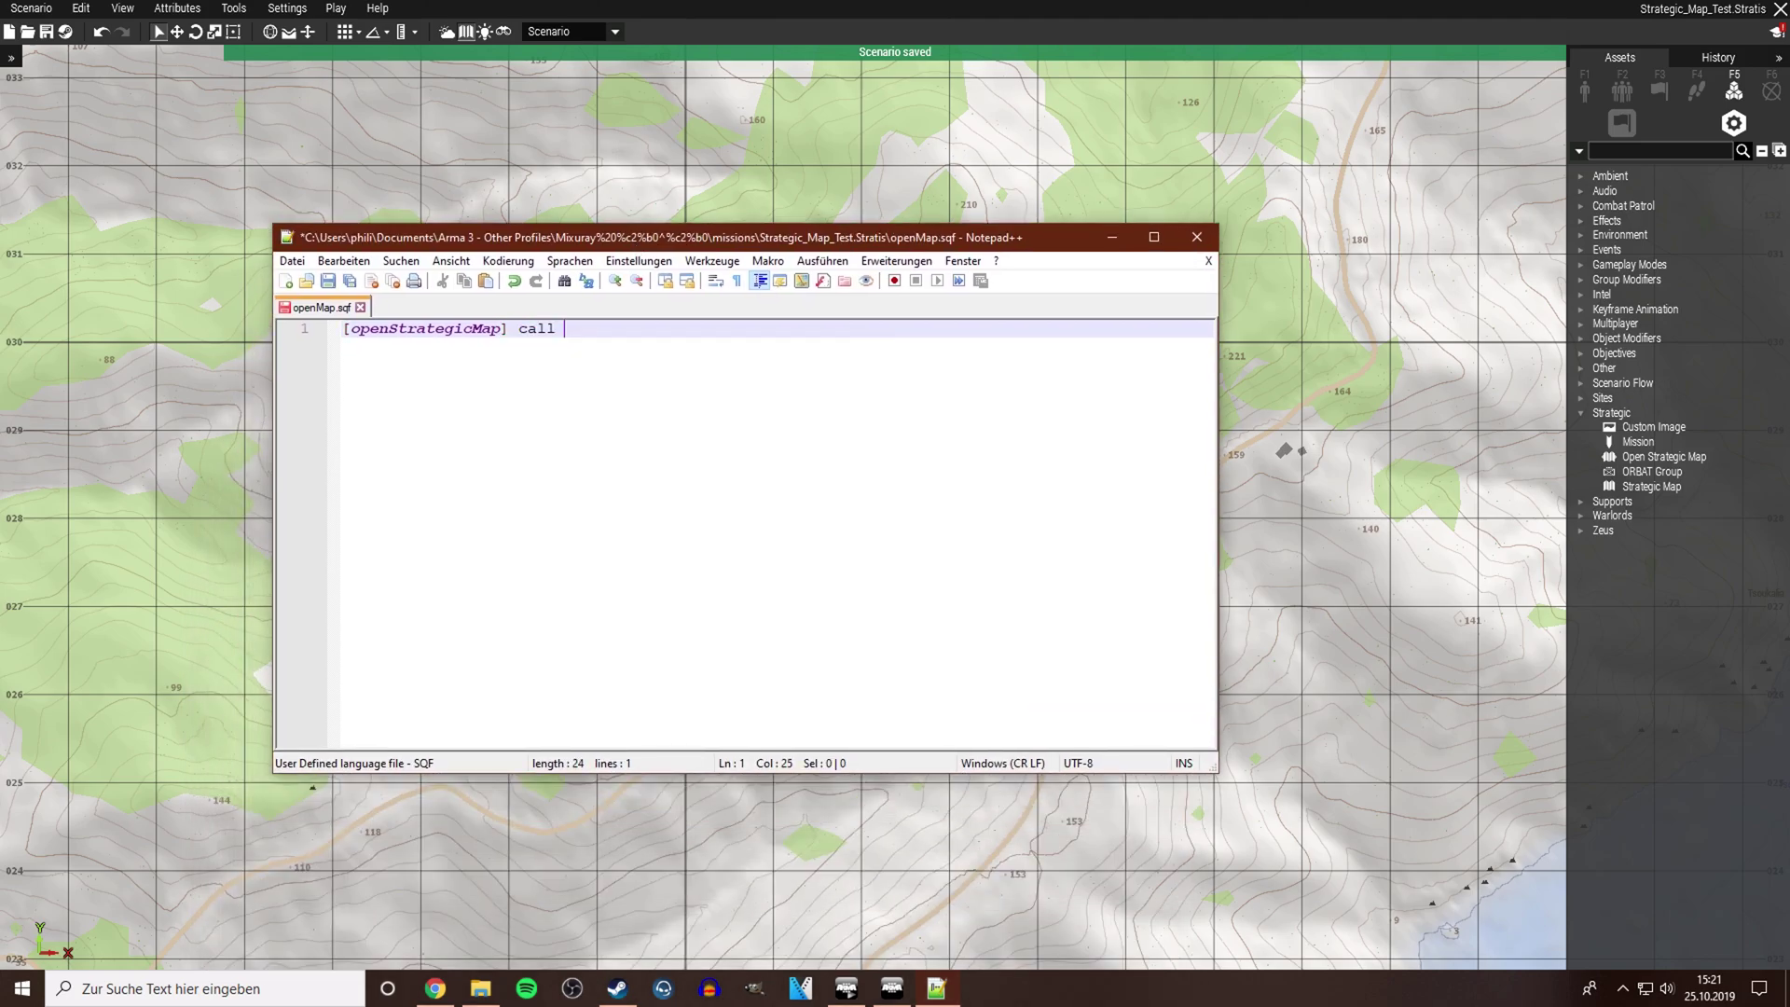
type("BIS_fnc_")
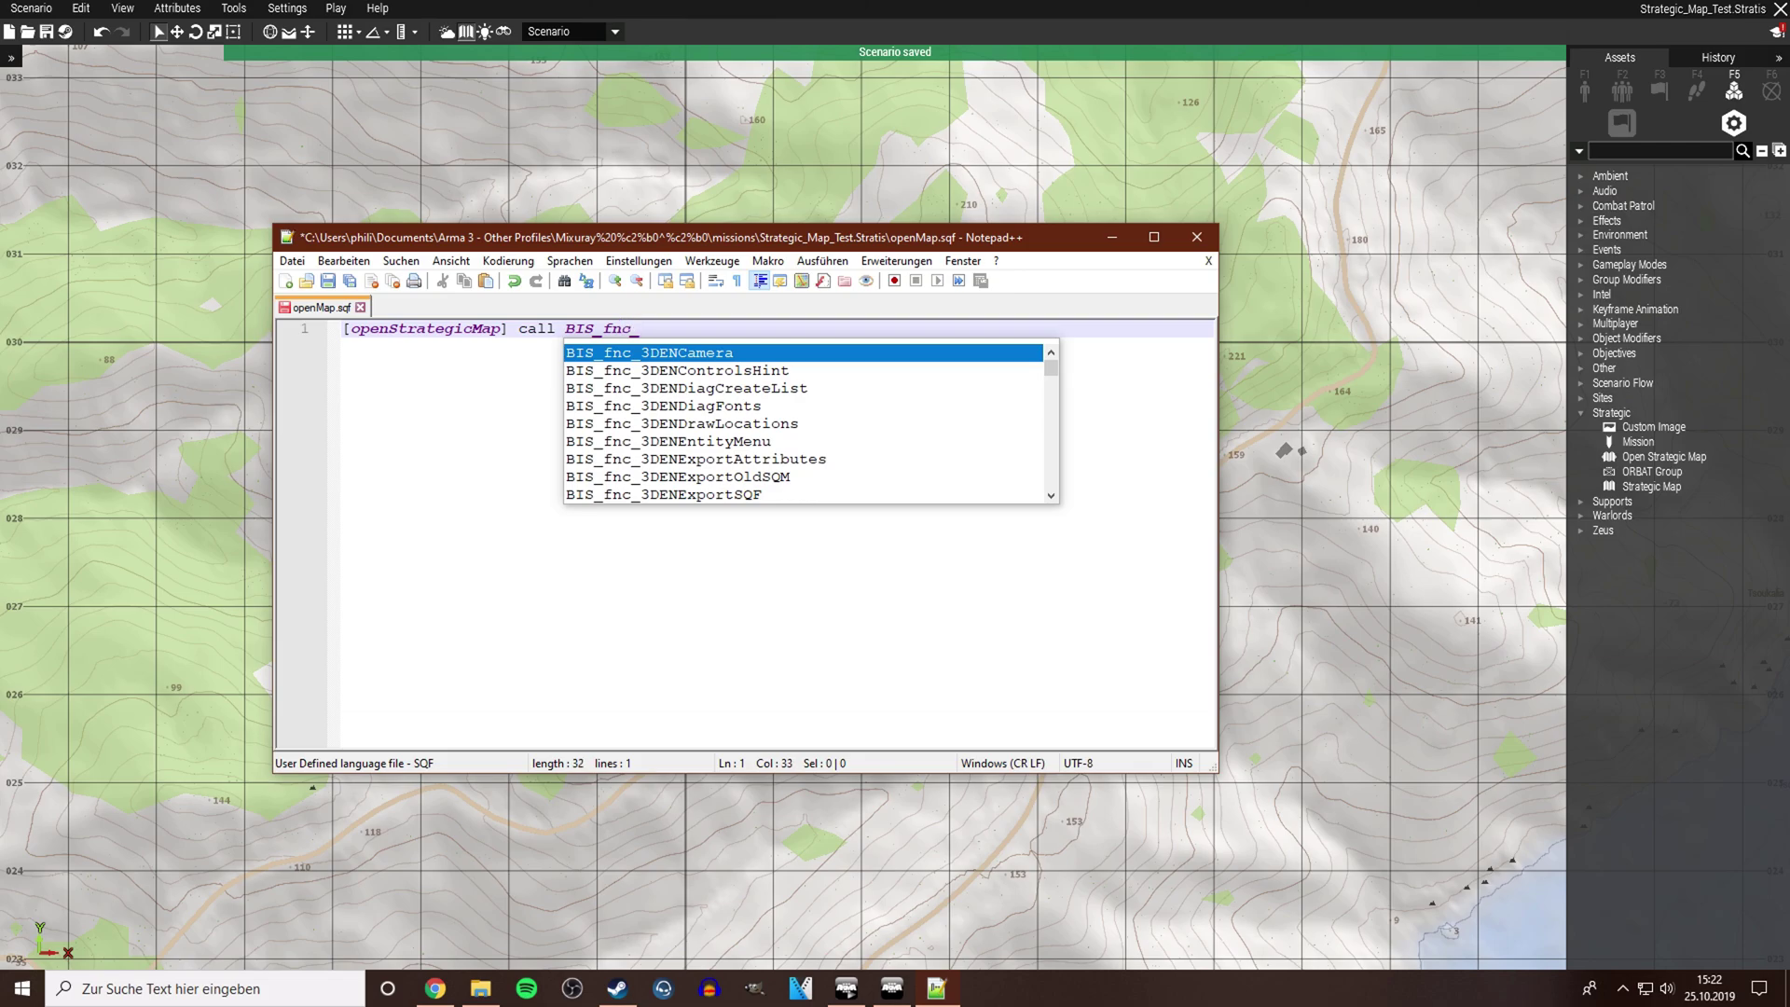
type("moduleStr")
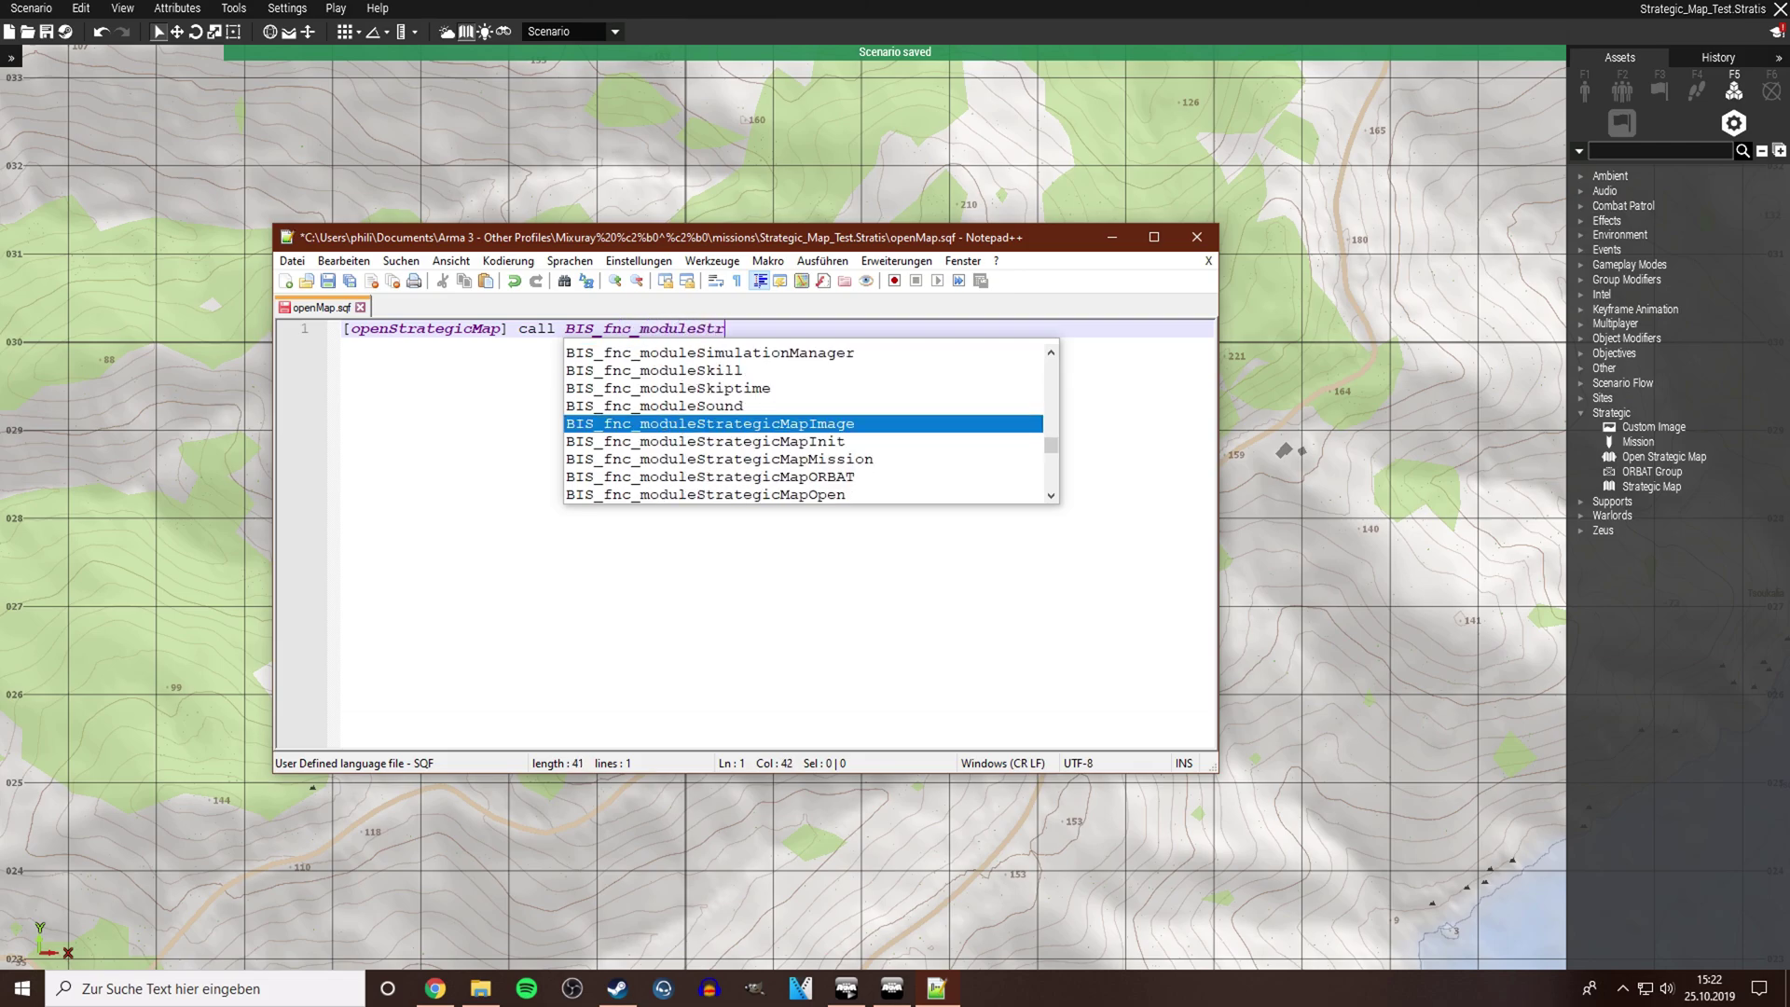
key("Down")
key("Down")
key("Down")
key("Down")
key("Return")
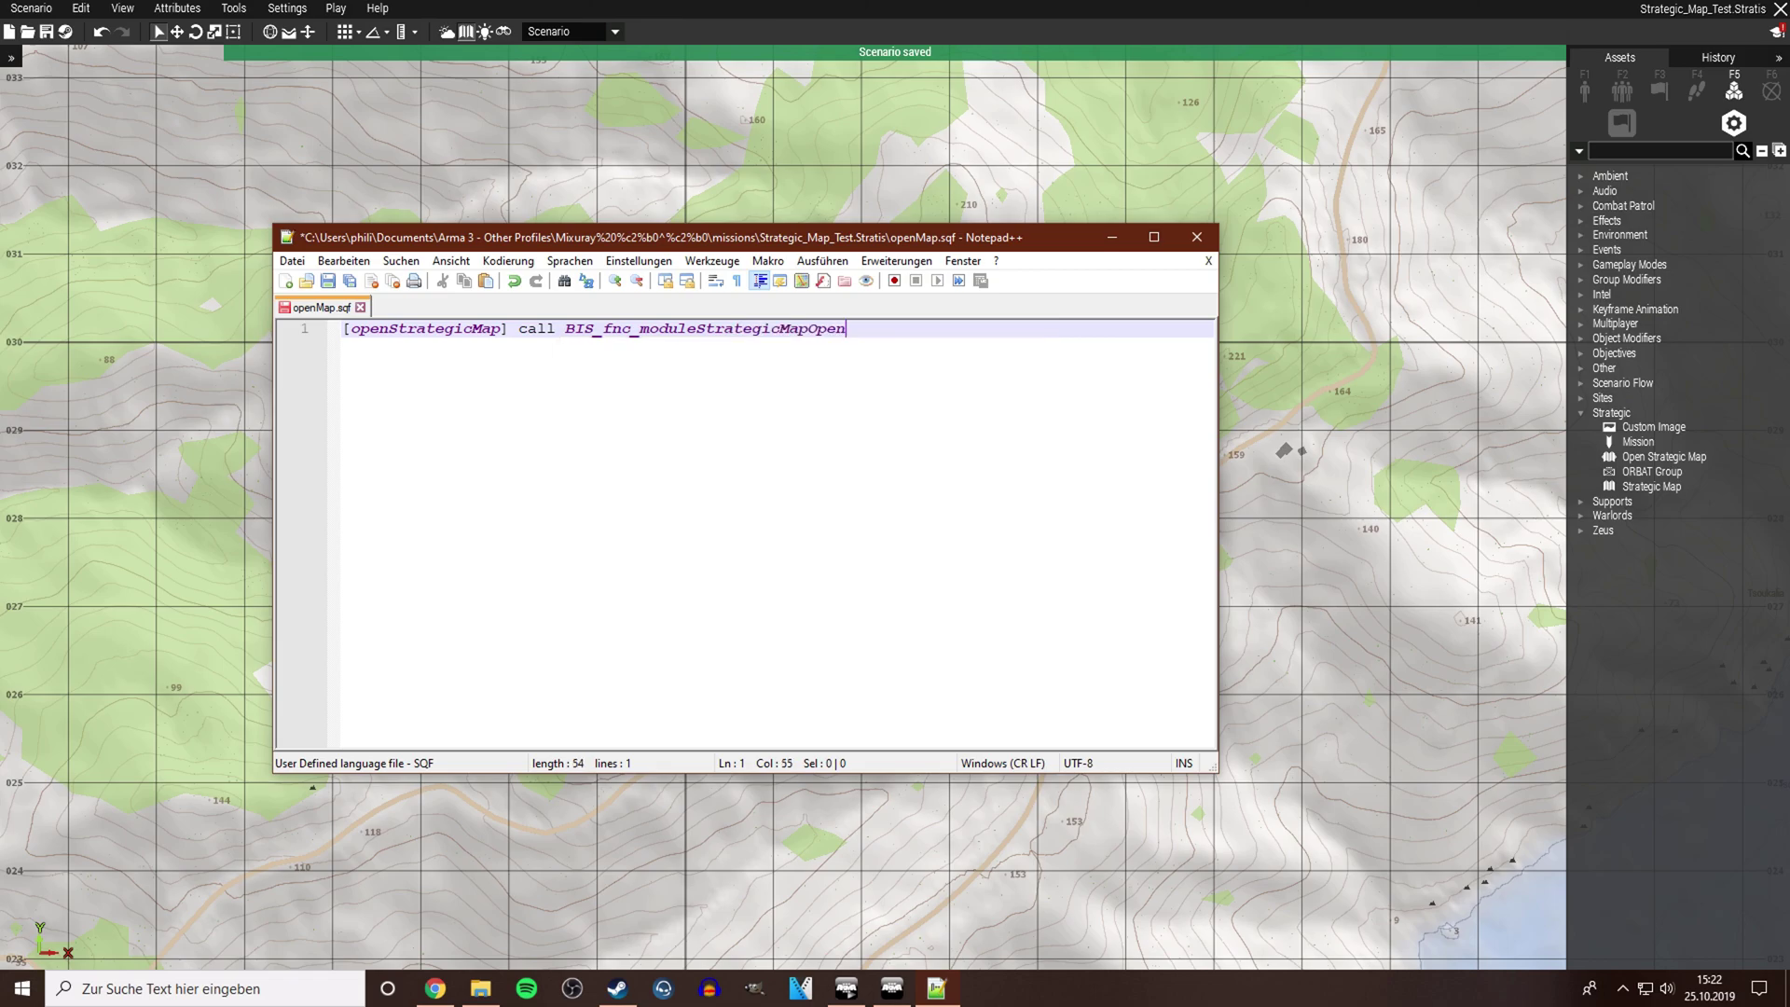
type(";")
key("ctrl+s")
key("Return")
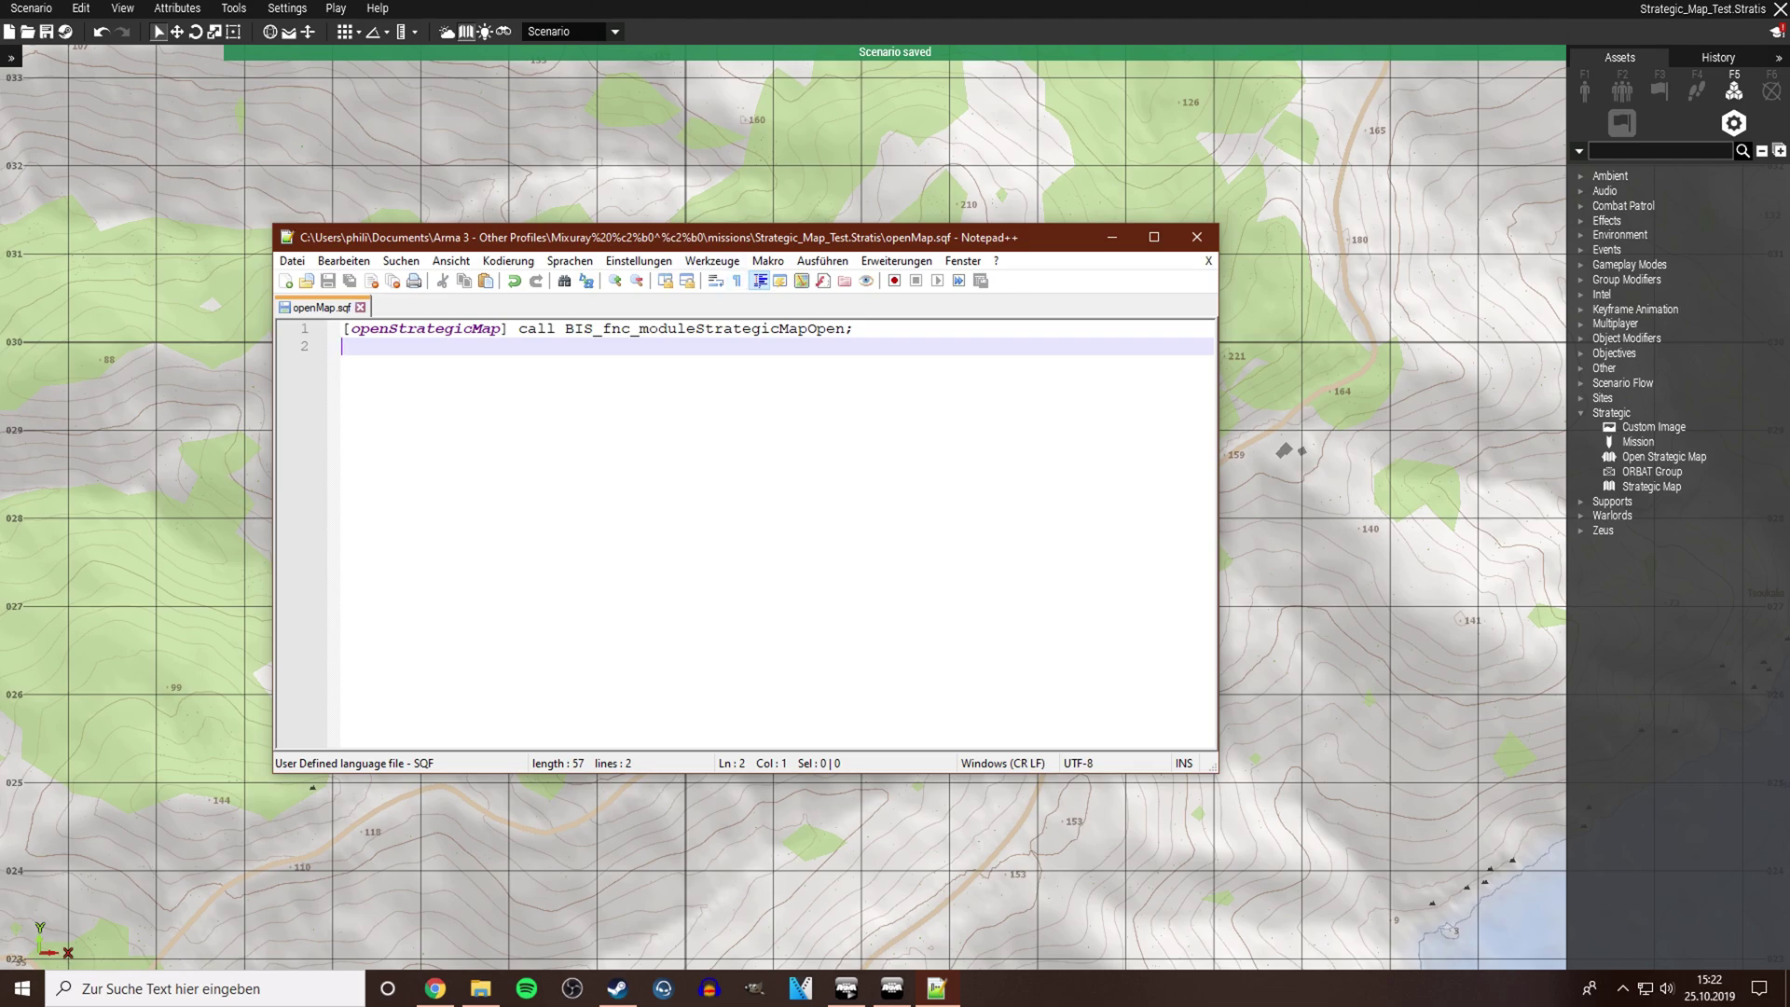
Switch back to the Arma 3 editor and set the whiteboard's Init to this addAction ["Open Strategic Map", "openMap.sqf"]
key("alt+Tab")
scroll(928, 432, "up", 6)
key("m")
key("w")
key("d")
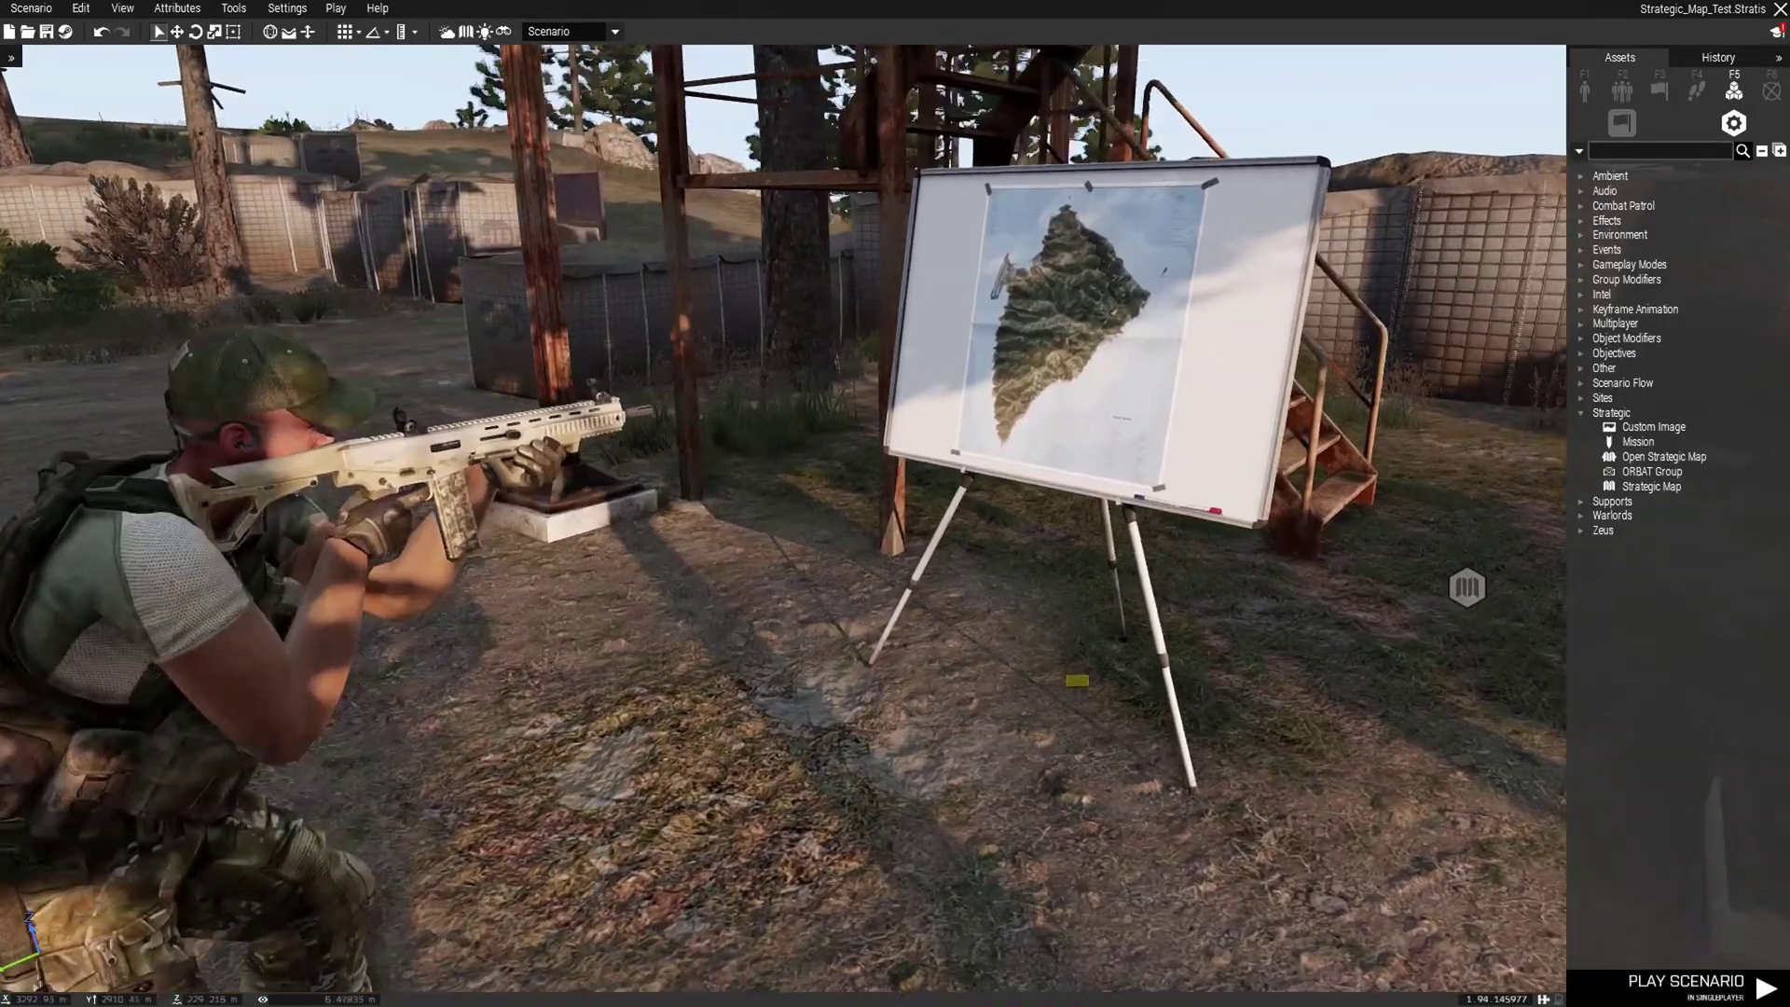
double_click(1014, 427)
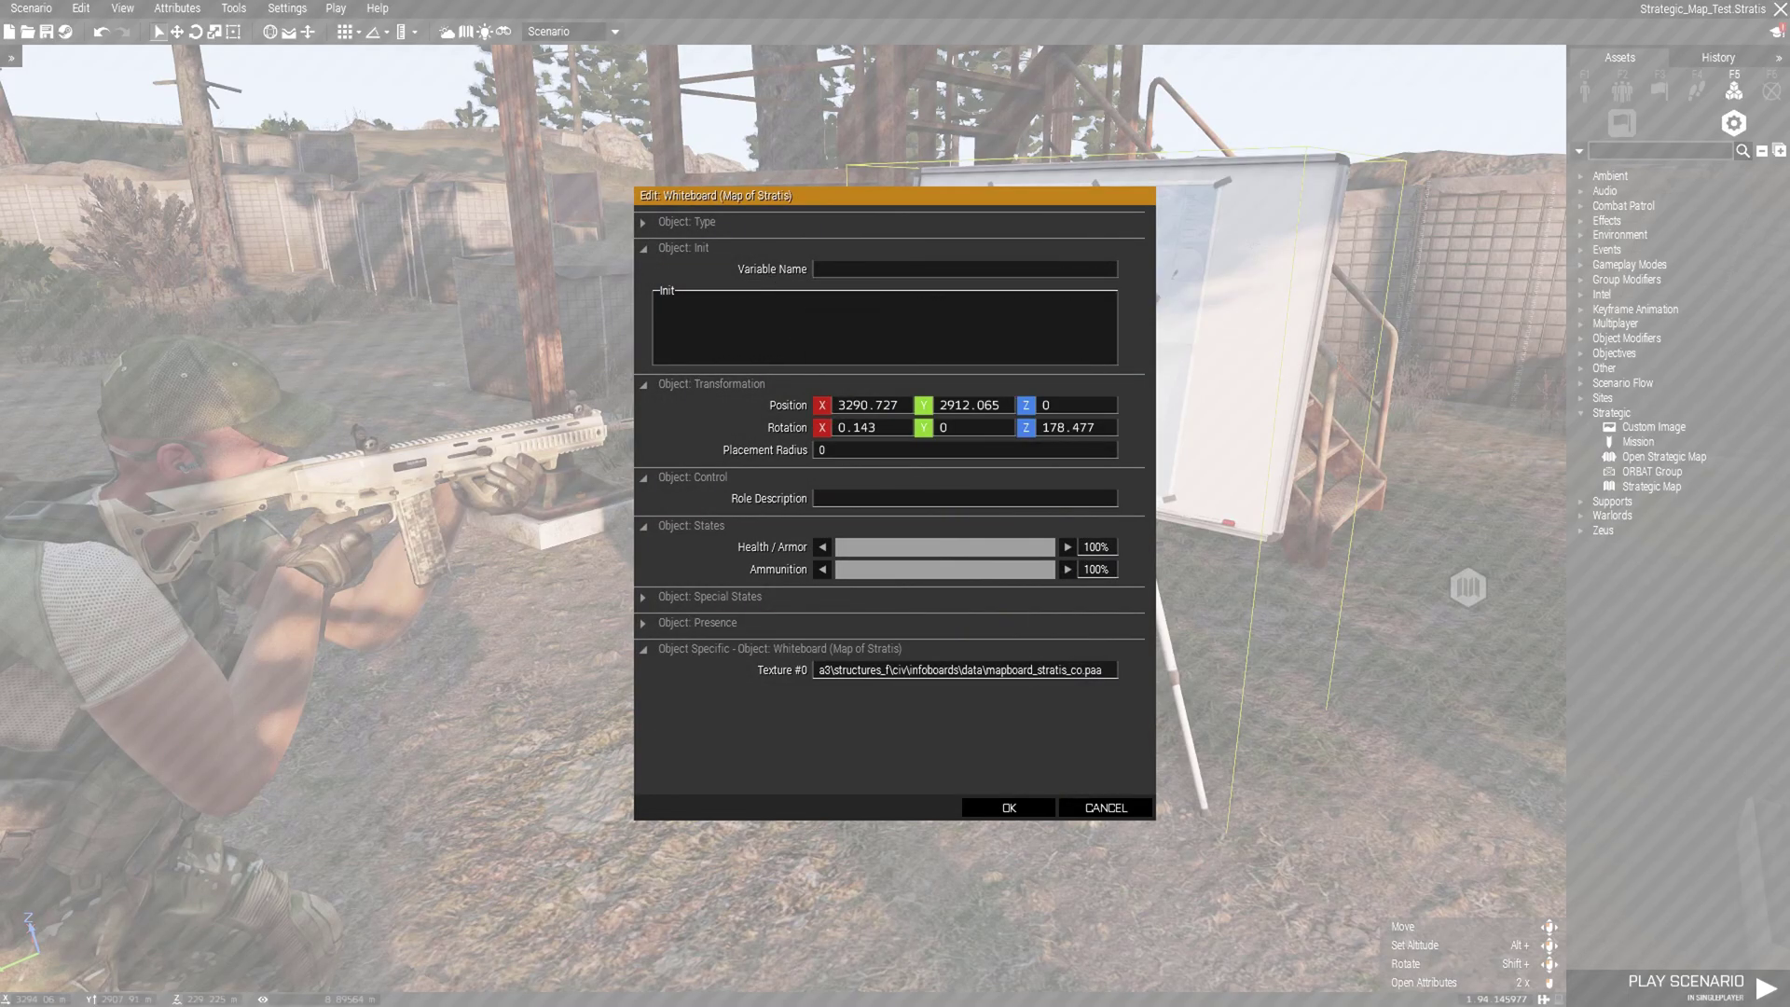
type("this addA")
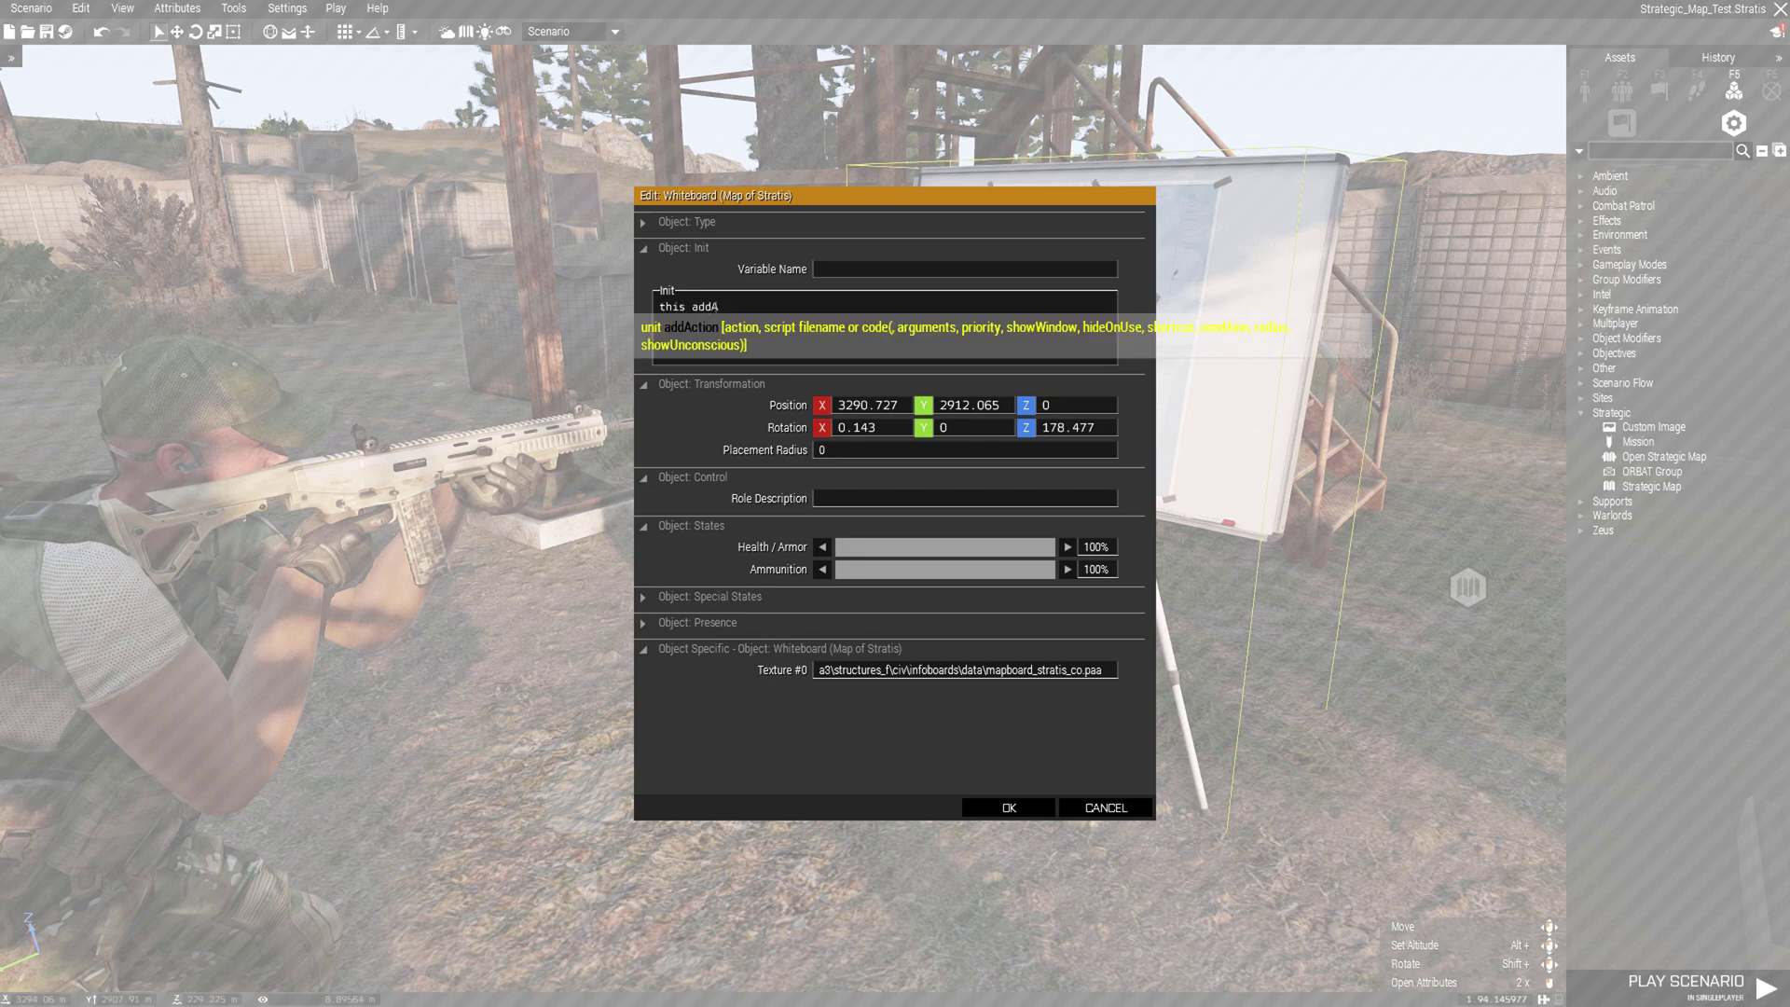
type("ction [\"")
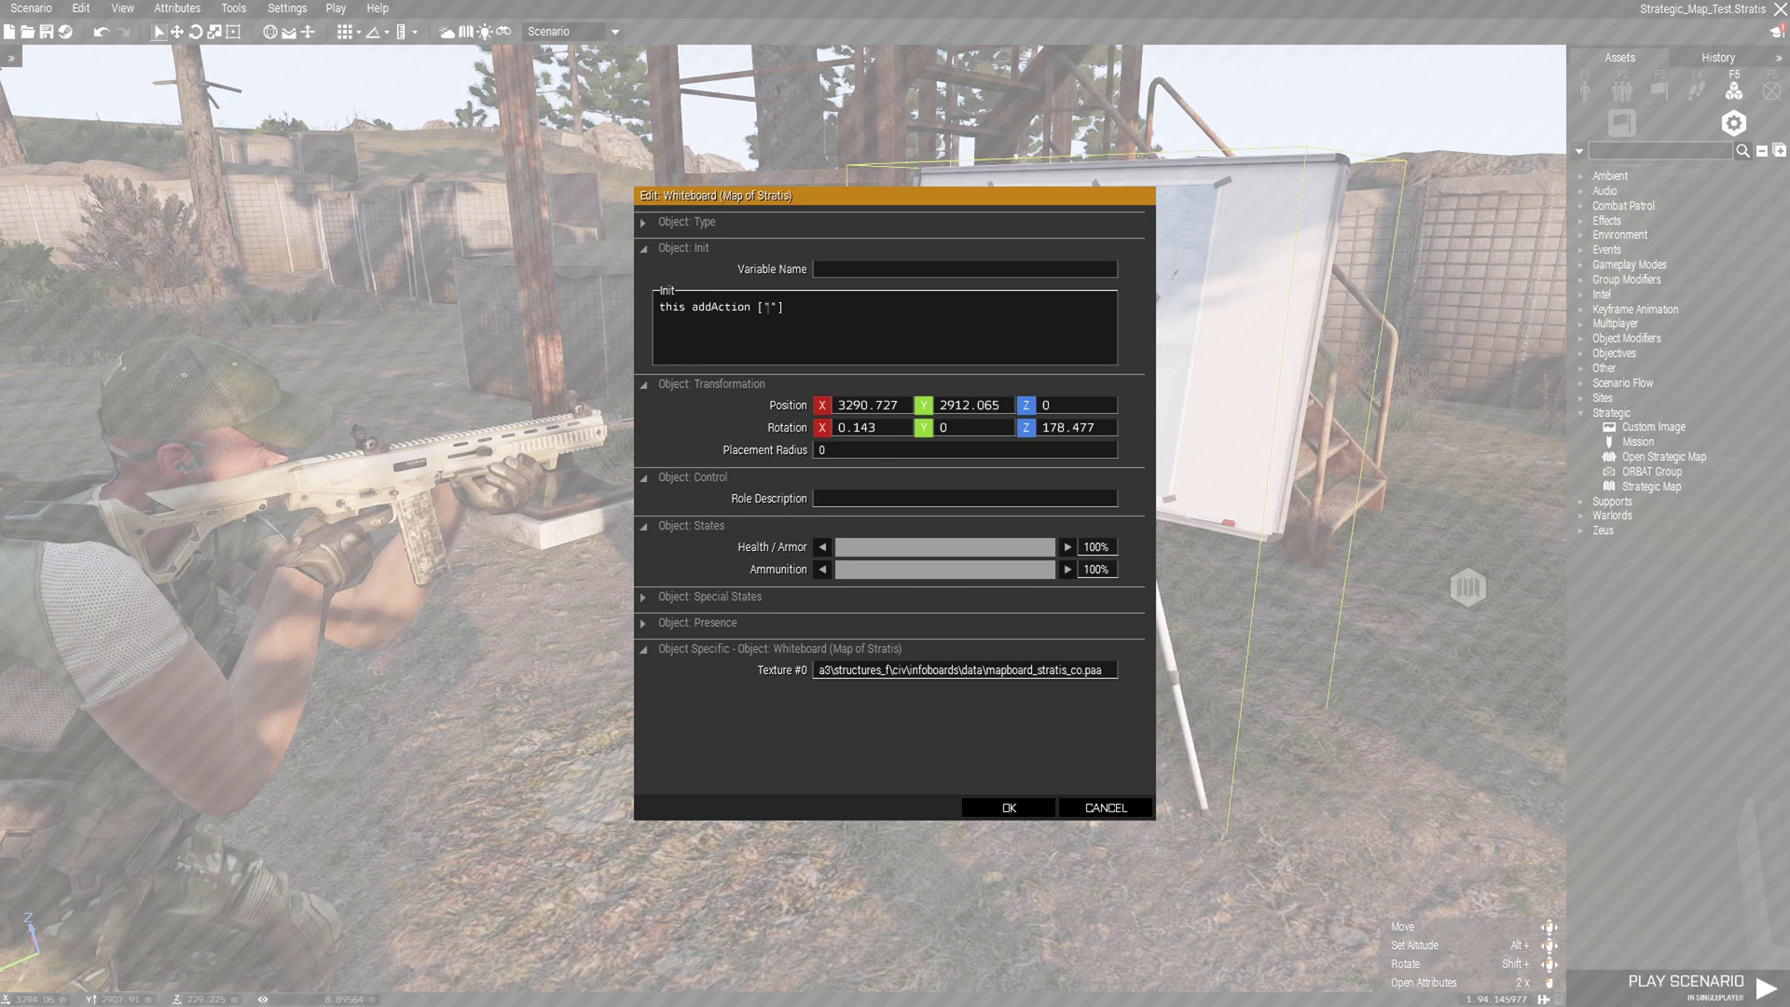
type("Open Strategic Map\", \"openMap.sqf")
key("Return")
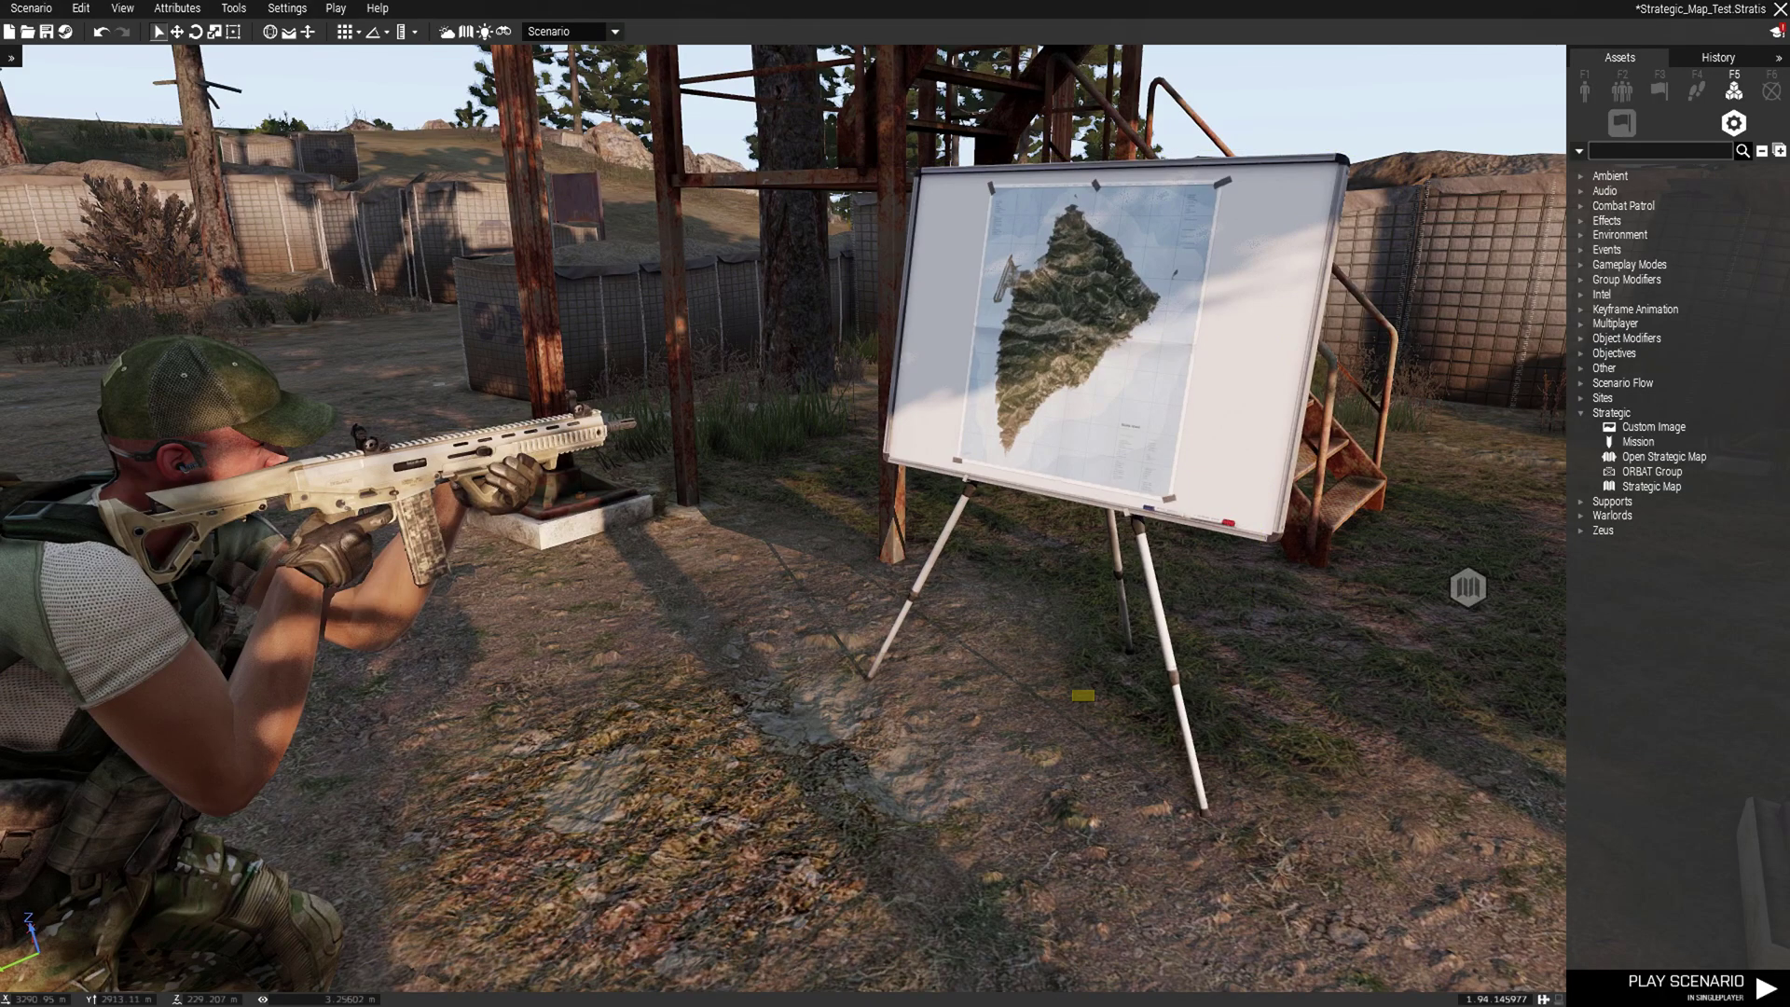
Save the scenario and start playing it to test the whiteboard action
key("ctrl+s")
key("m")
scroll(676, 746, "down", 10)
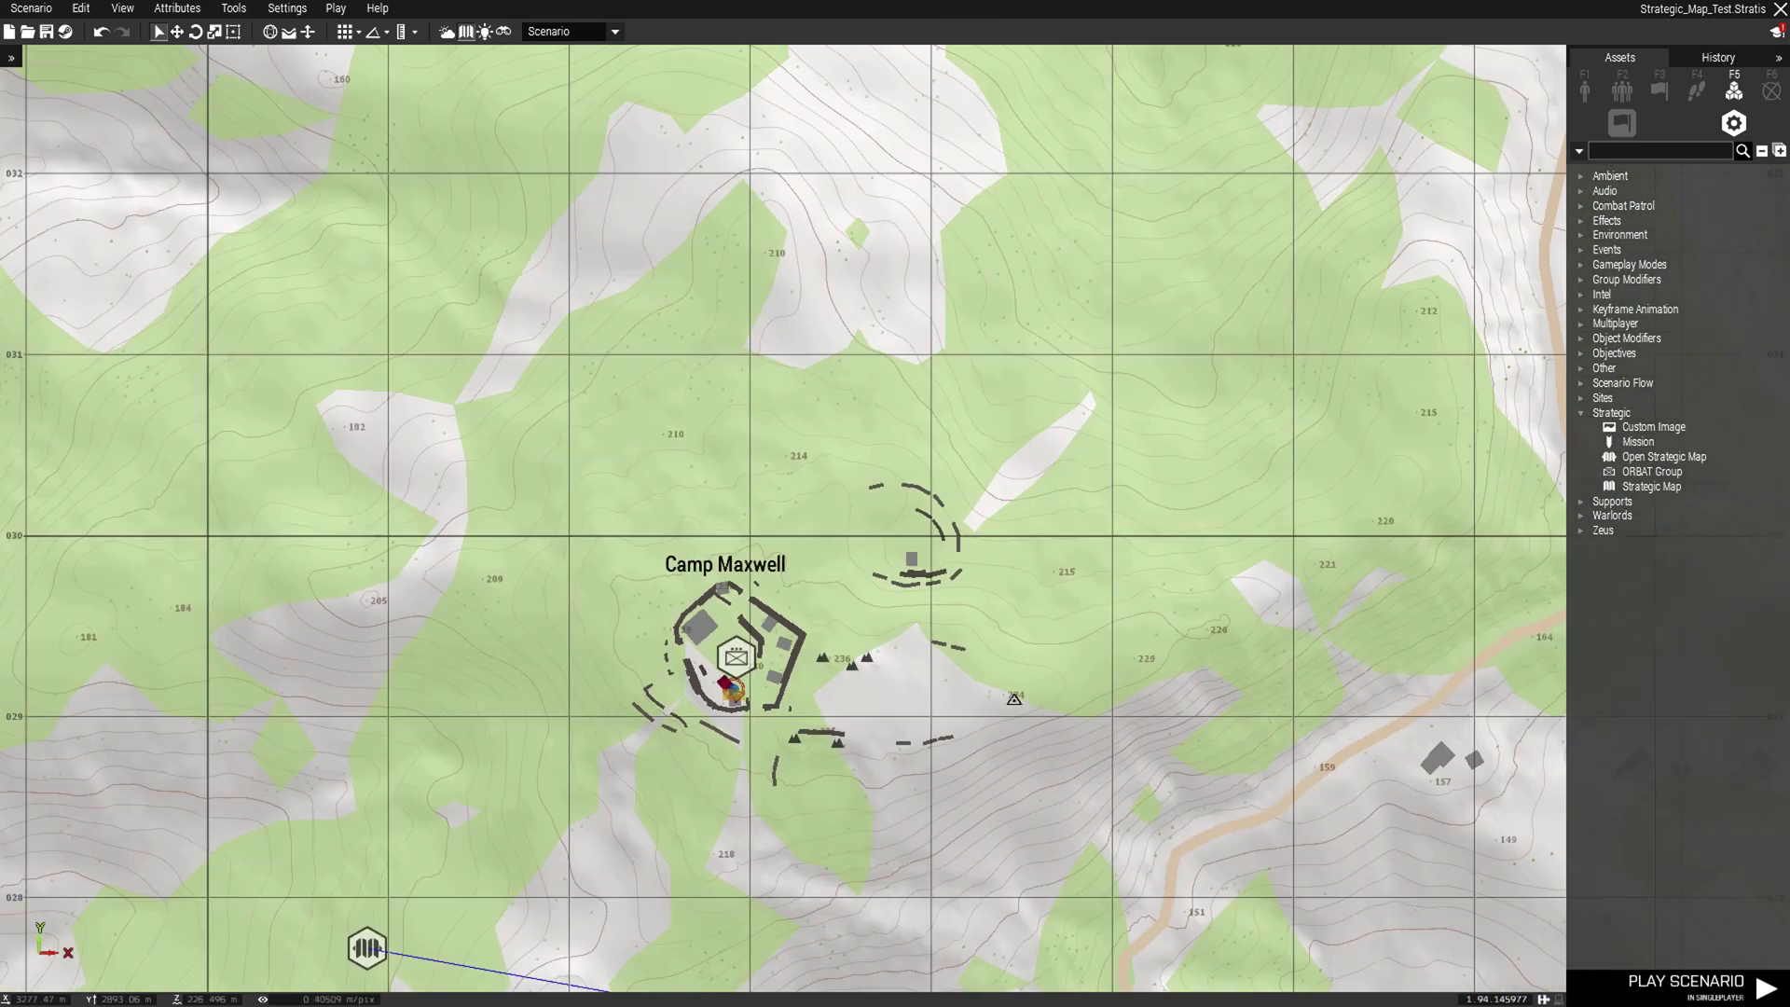
key("m")
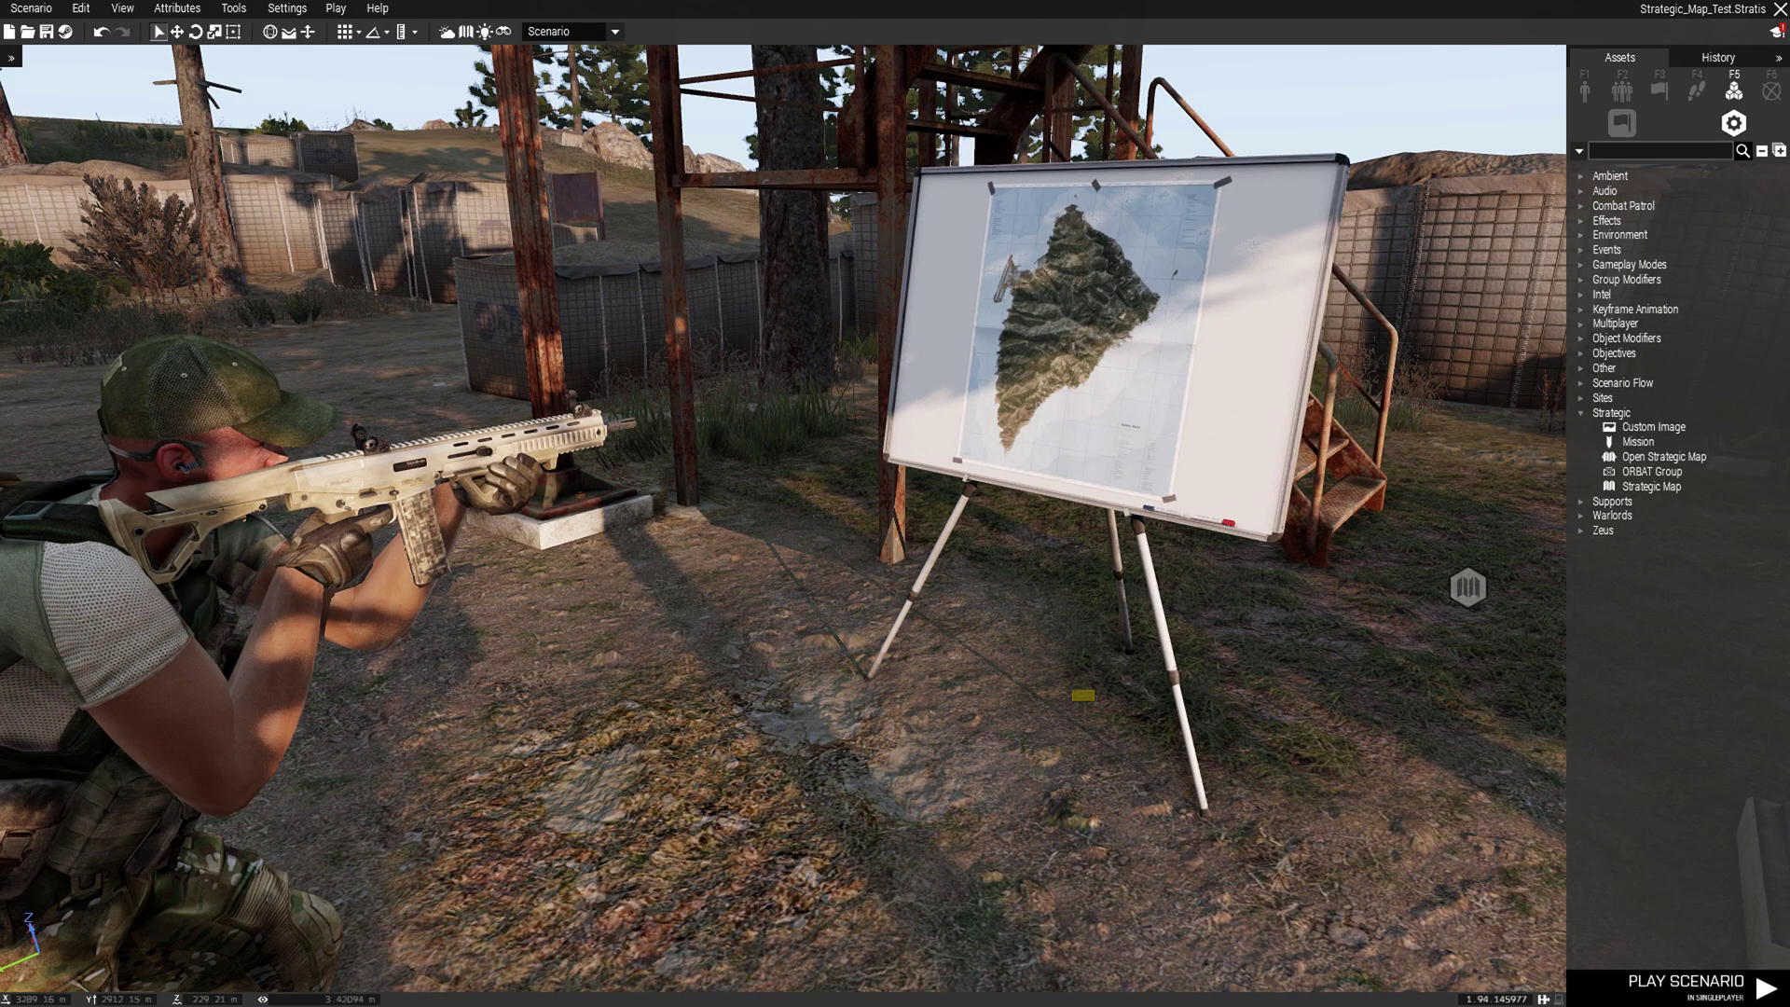
key("Return")
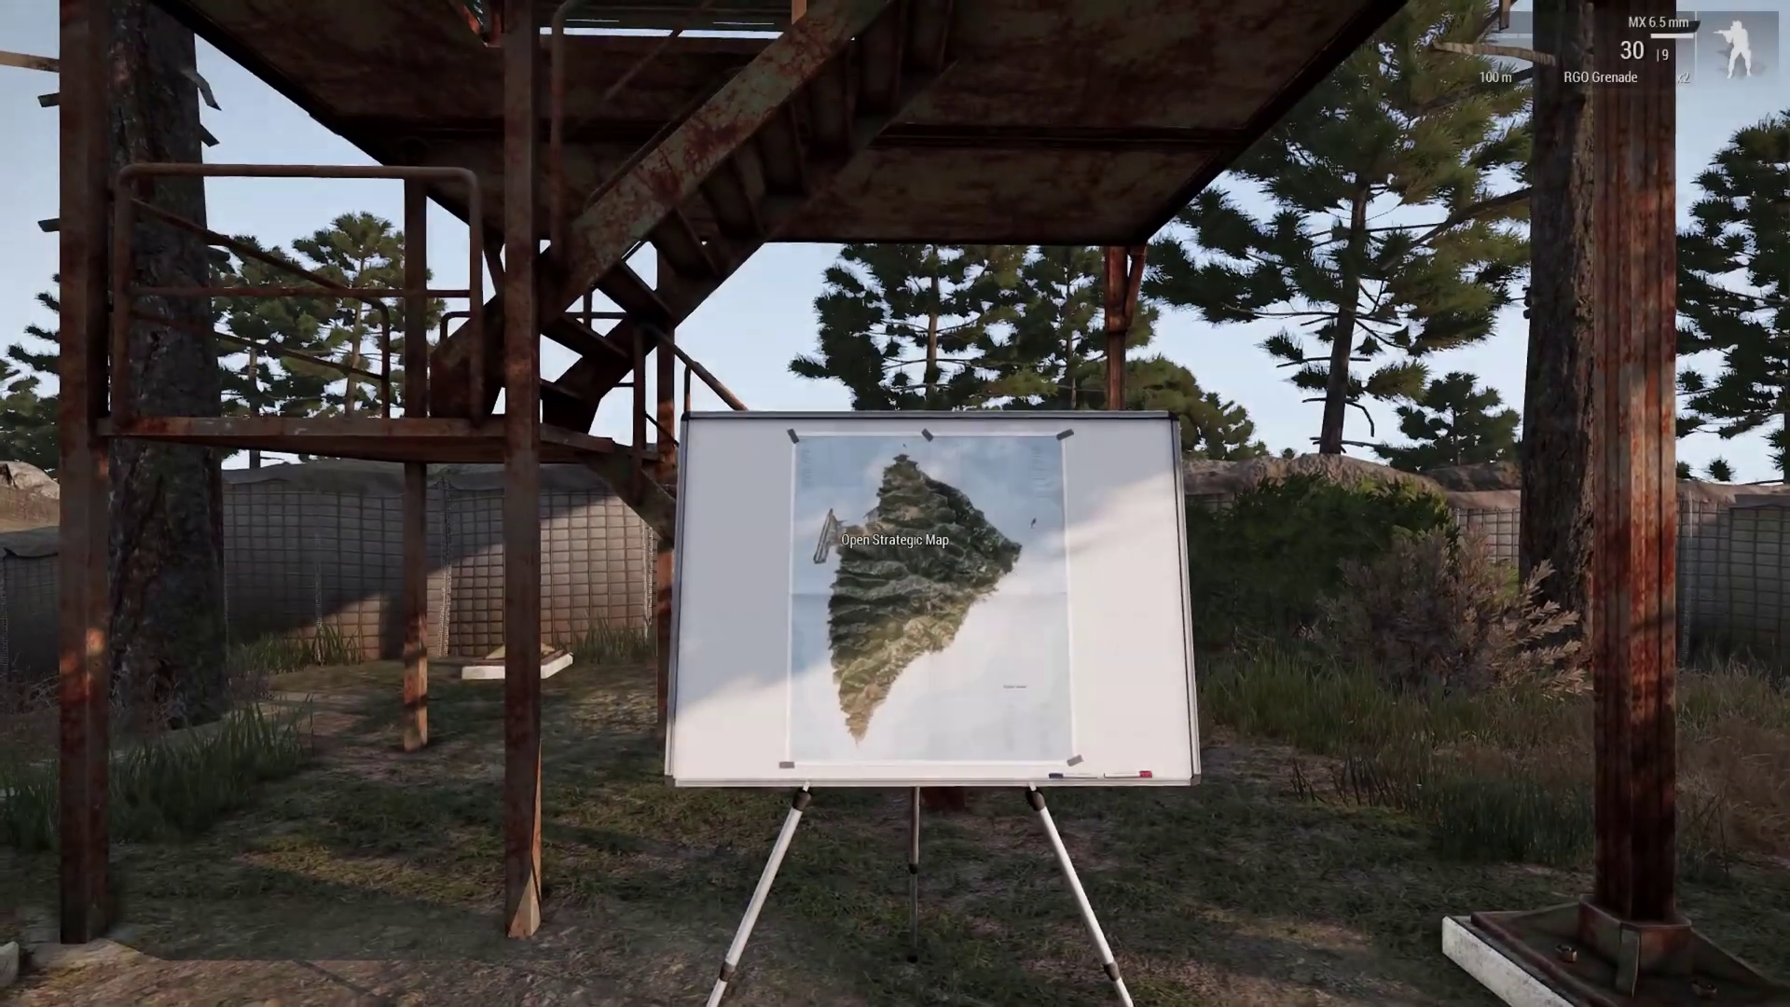
Run the whiteboard's Open Strategic Map action, close the strategic map and return to the editor
key("space")
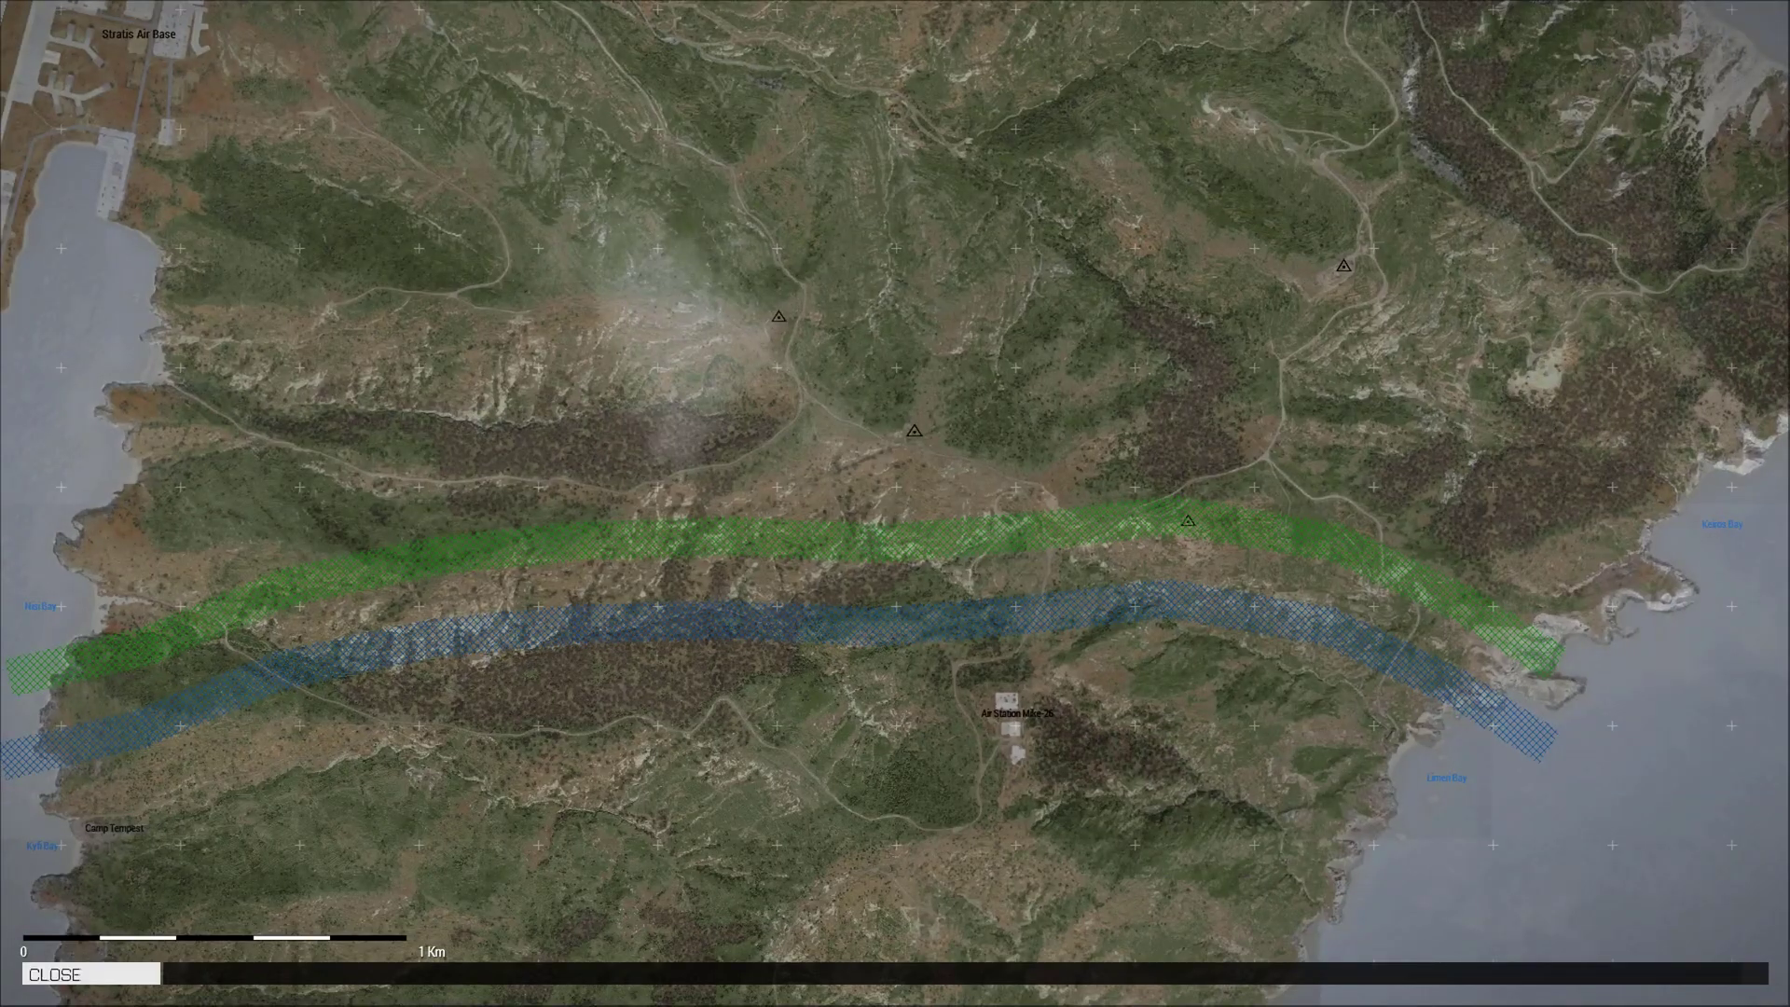
left_click(91, 973)
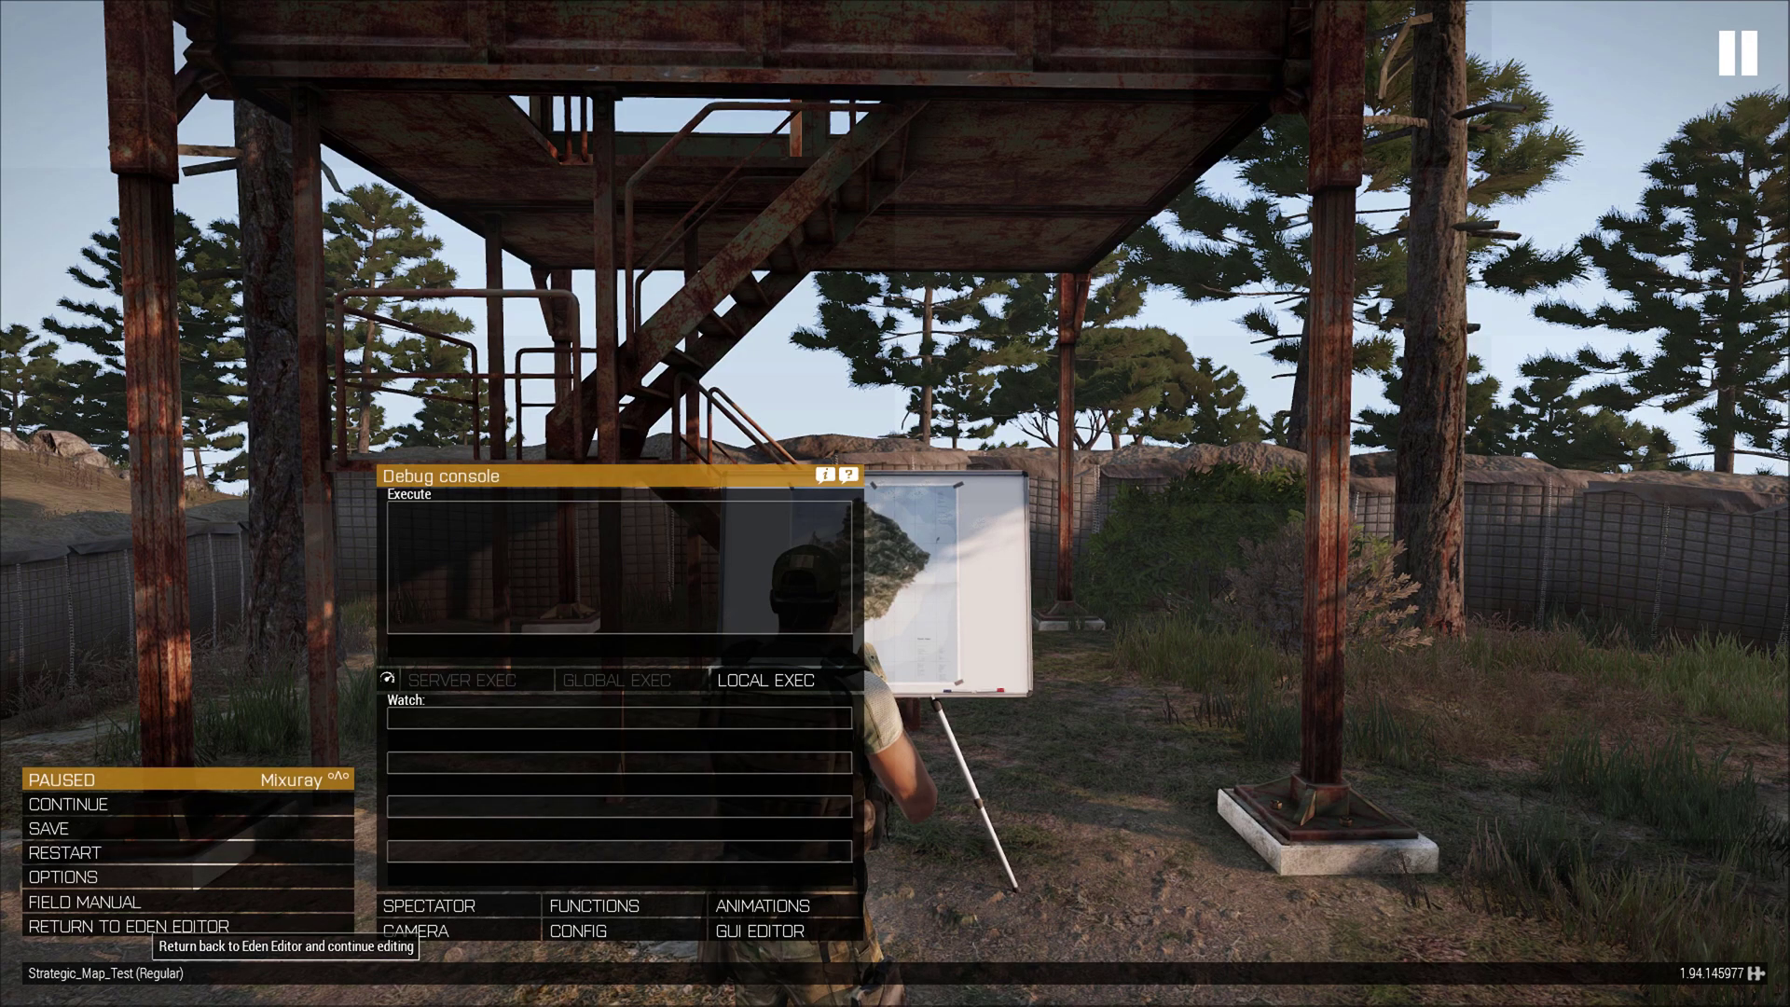
left_click(159, 925)
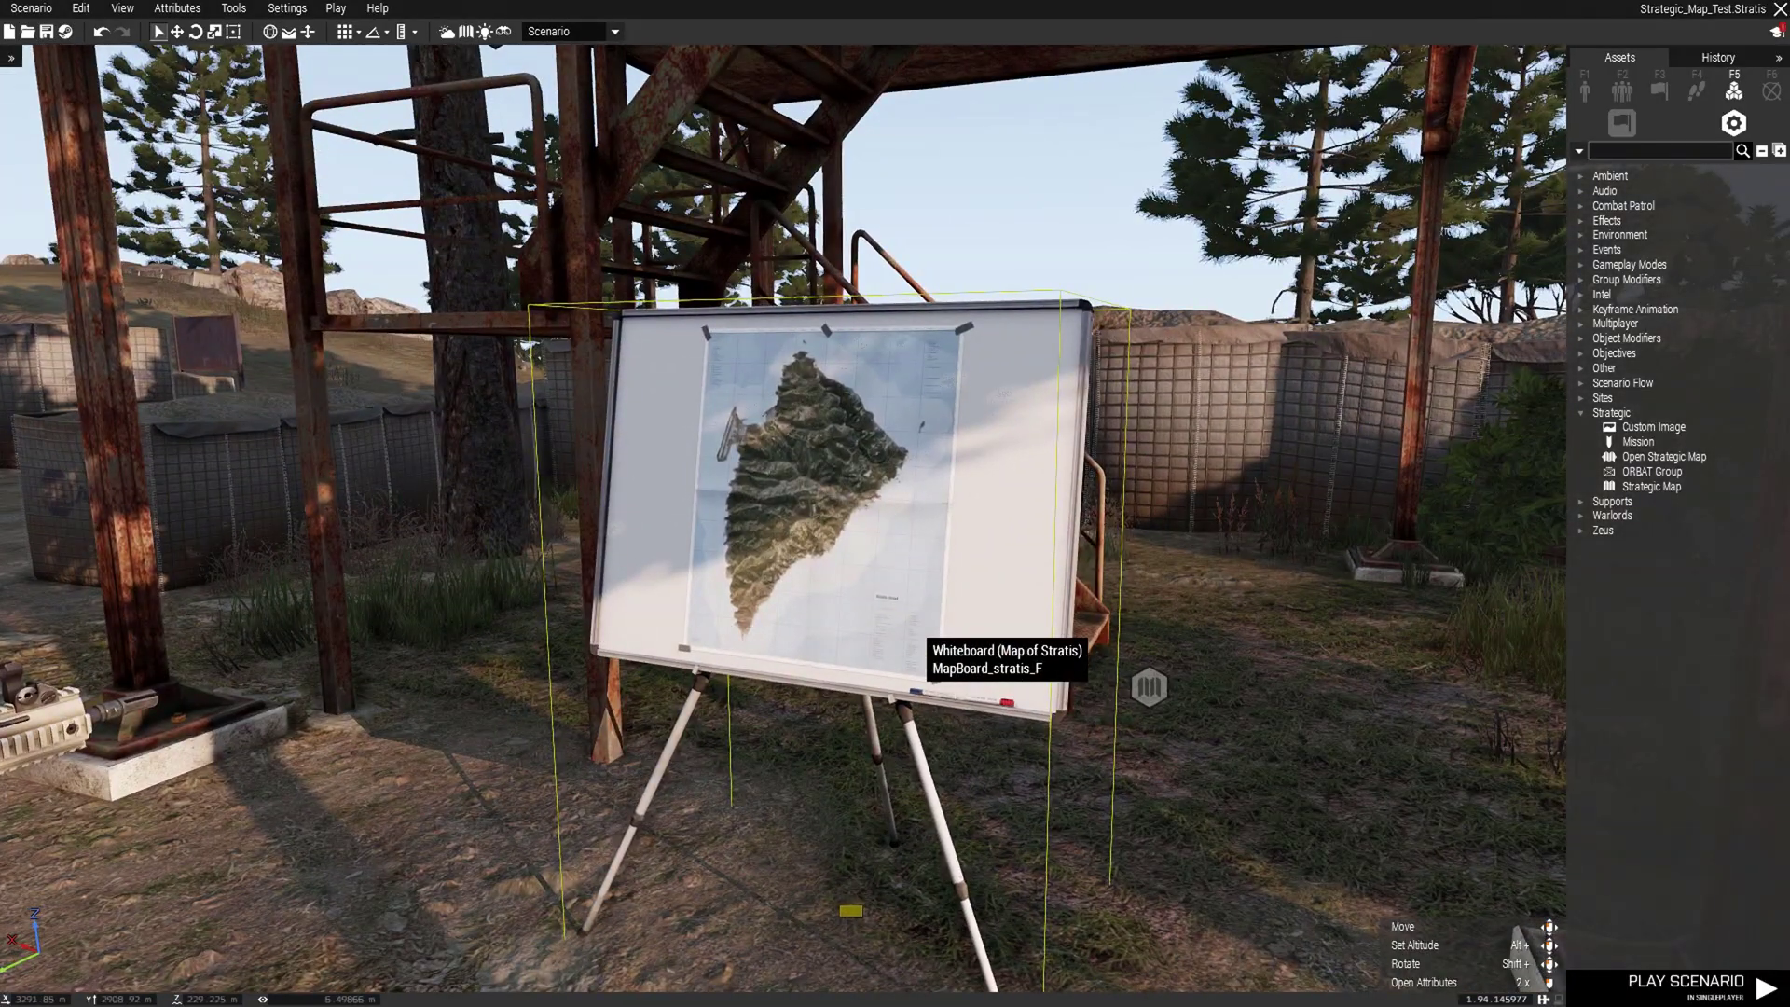
Sync the ORBAT Group module at Camp Maxwell to the Strategic Map module and save the scenario
right_click_drag(925, 636, 700, 708)
key("m")
scroll(916, 629, "down", 3)
scroll(825, 599, "up", 5)
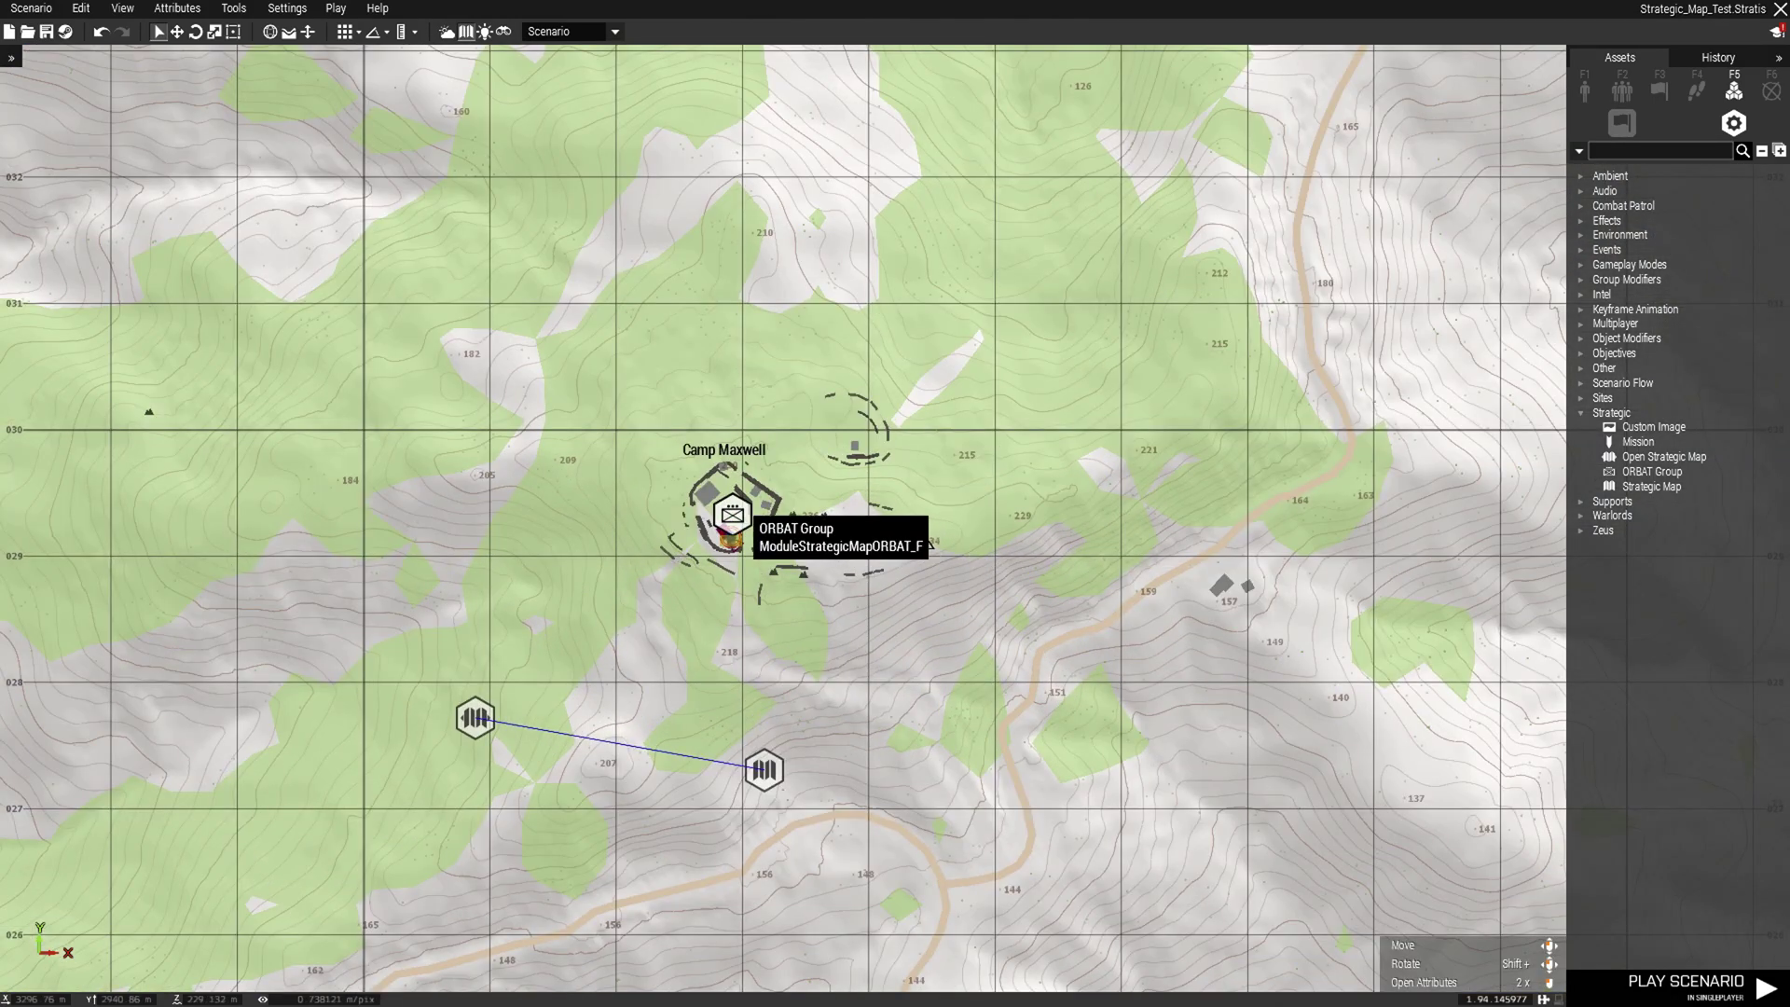
right_click(737, 508)
mouse_move(802, 513)
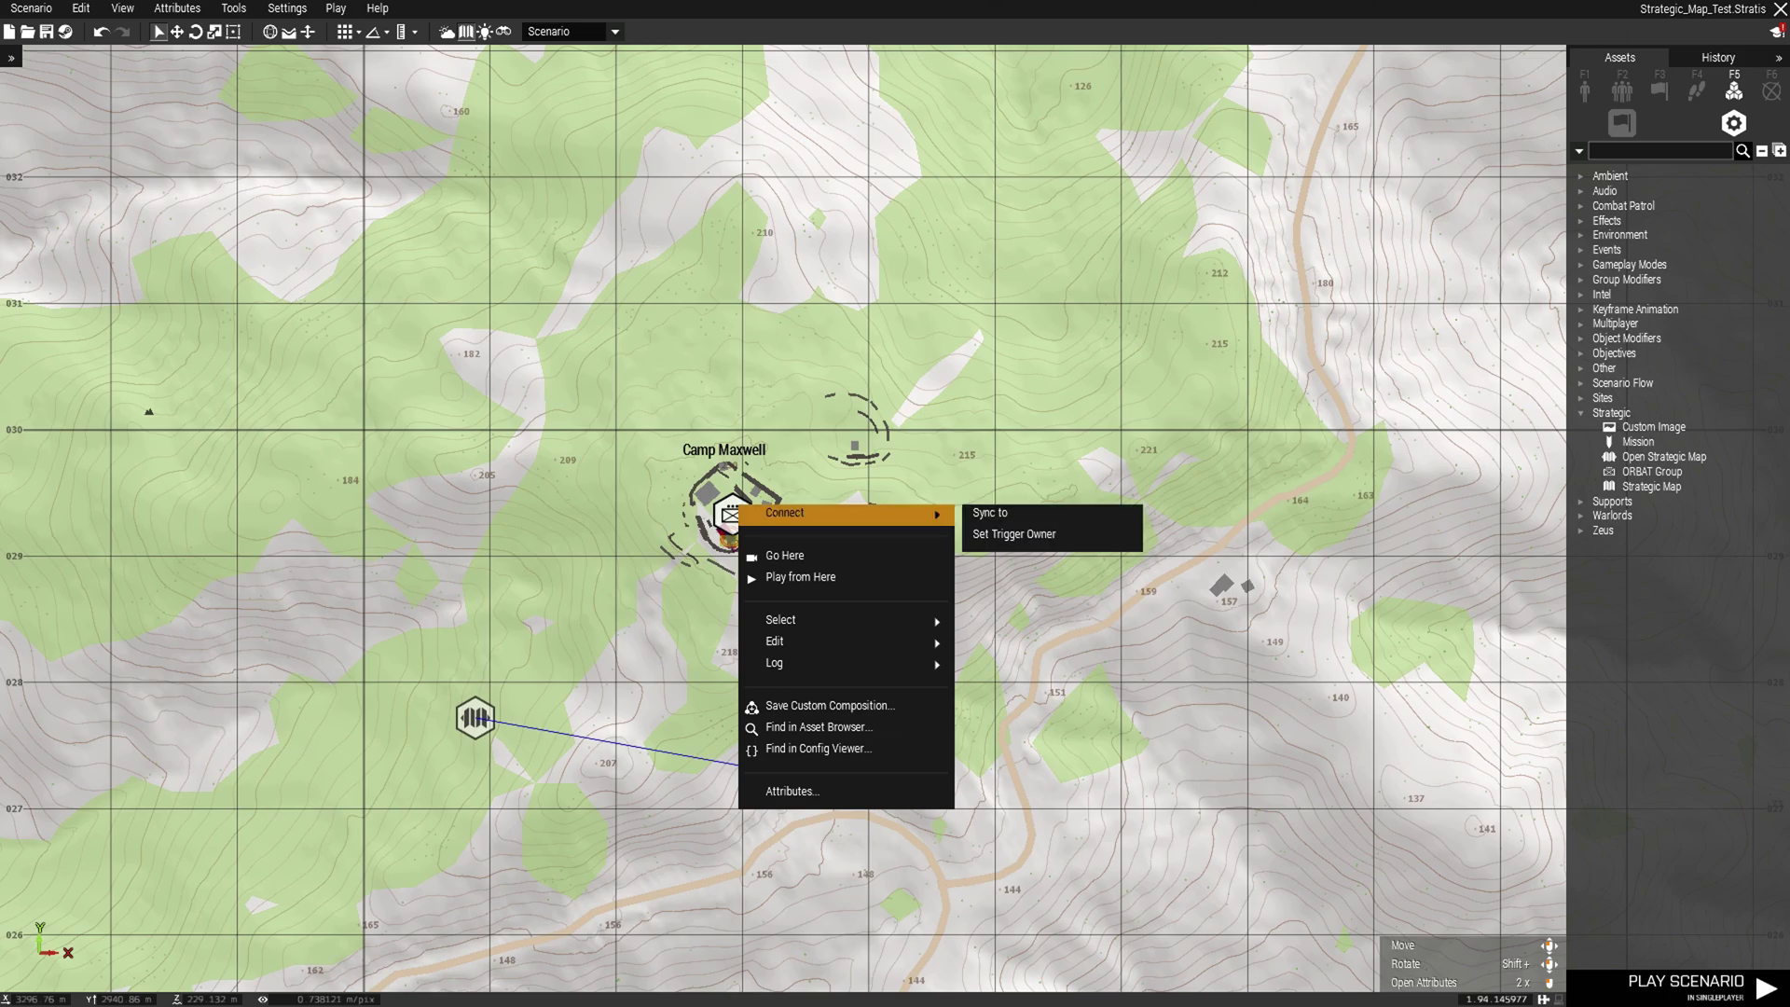
left_click(990, 513)
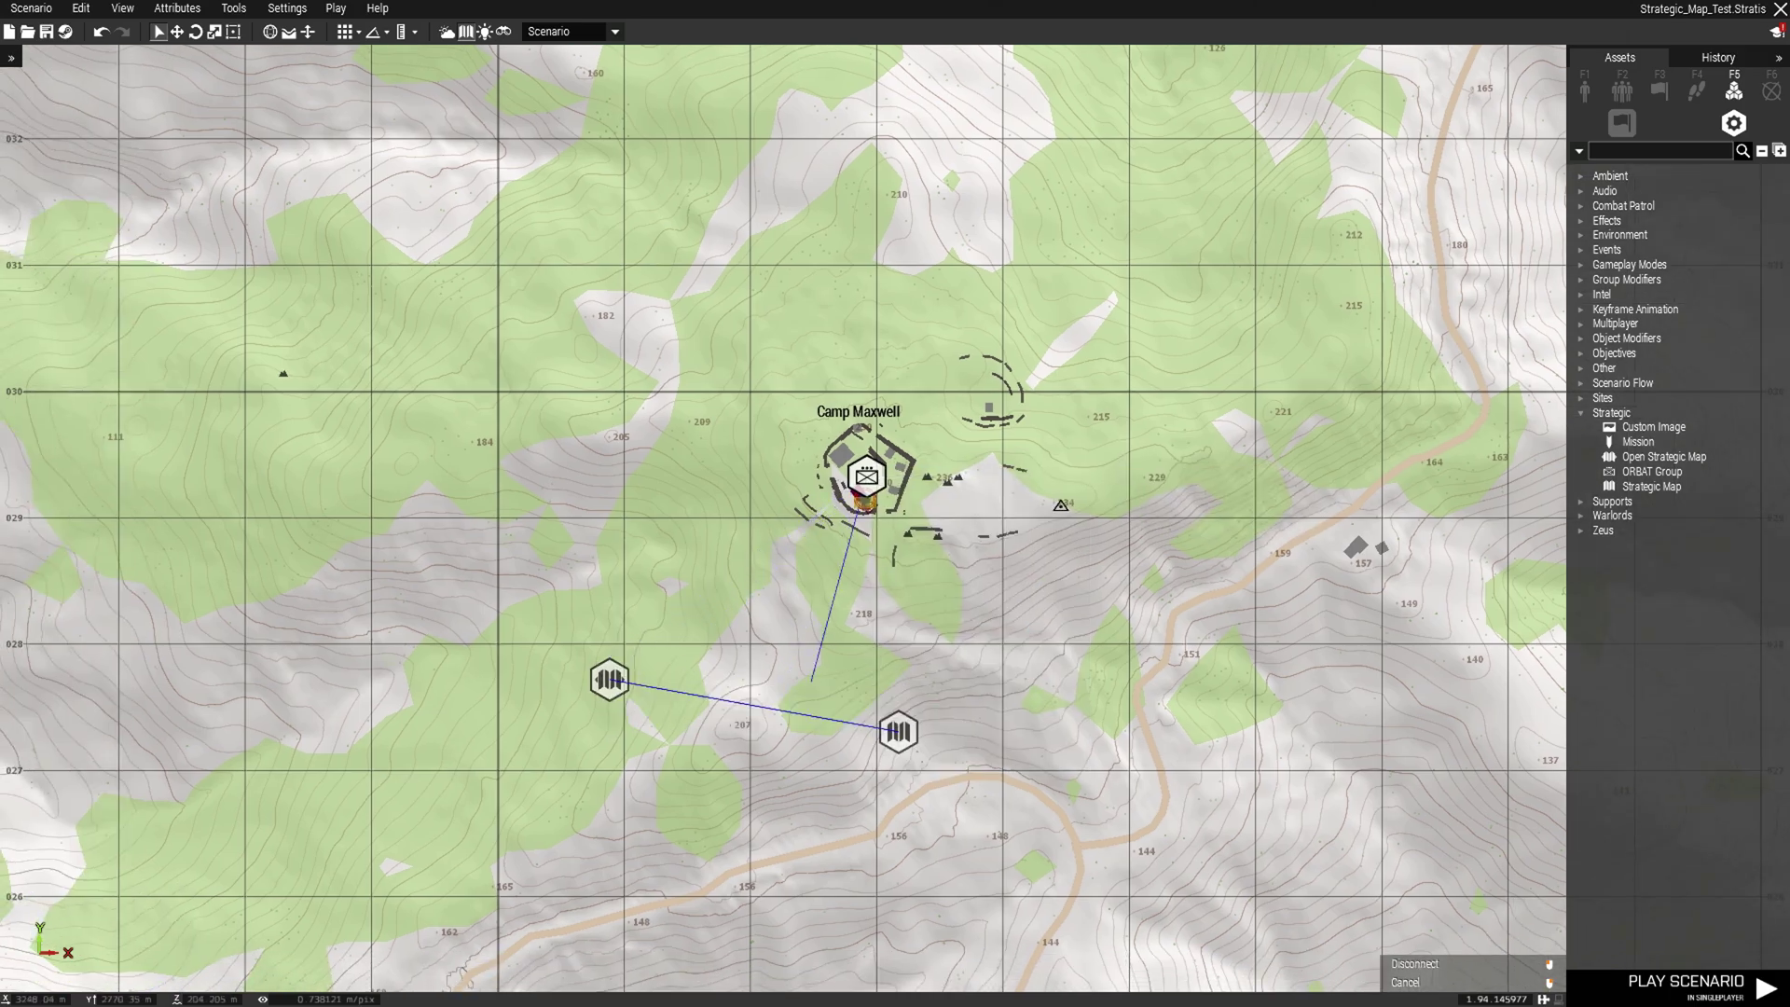
left_click(897, 731)
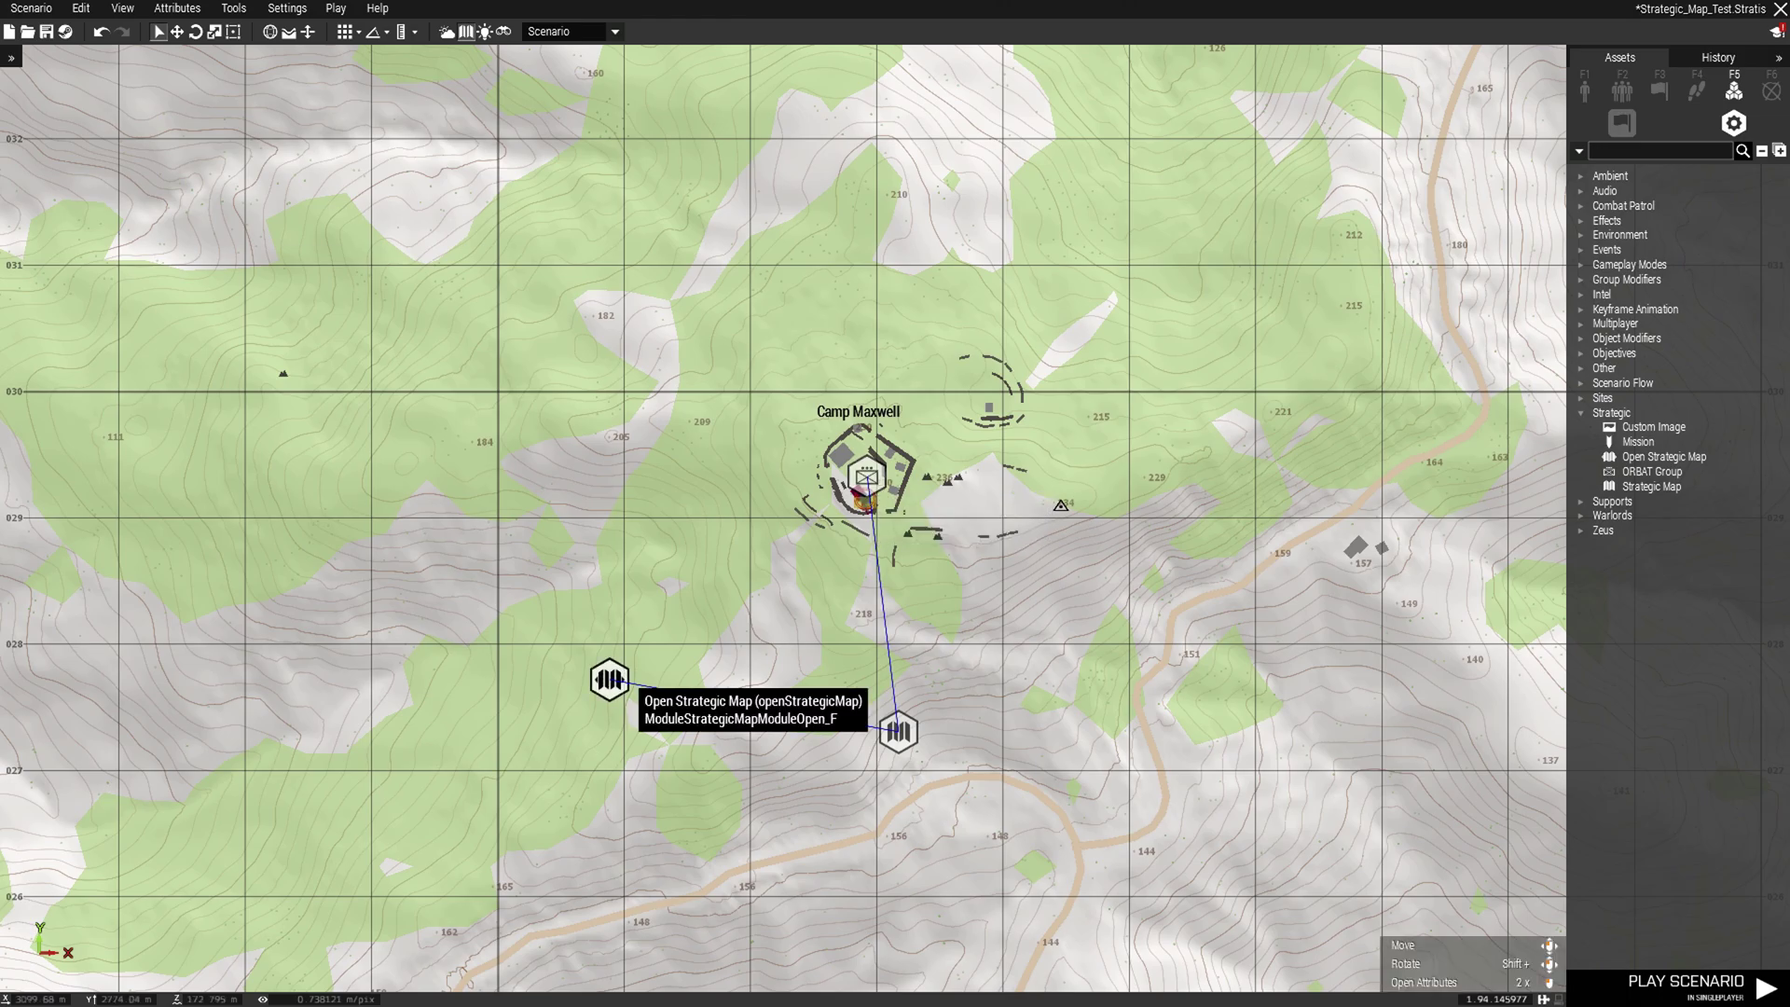
key("ctrl+s")
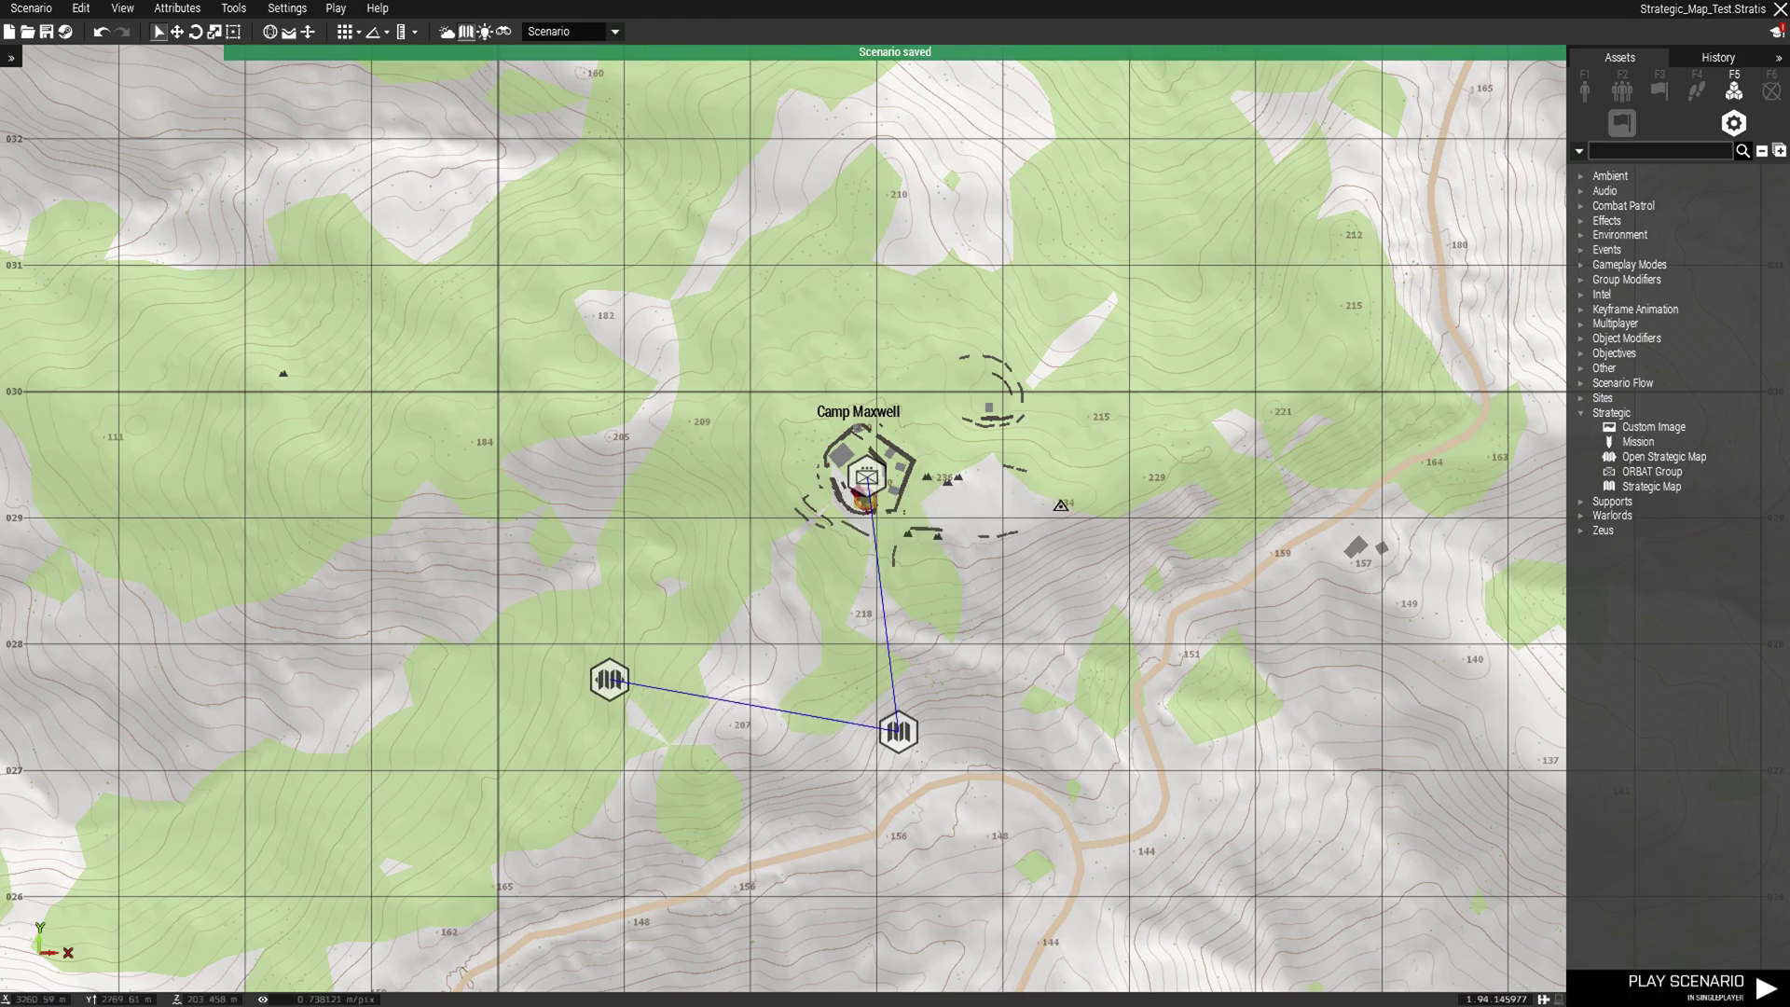
Place a Strategic Mission module on the town of Girna and open its attributes
scroll(825, 683, "down", 5)
scroll(829, 681, "down", 5)
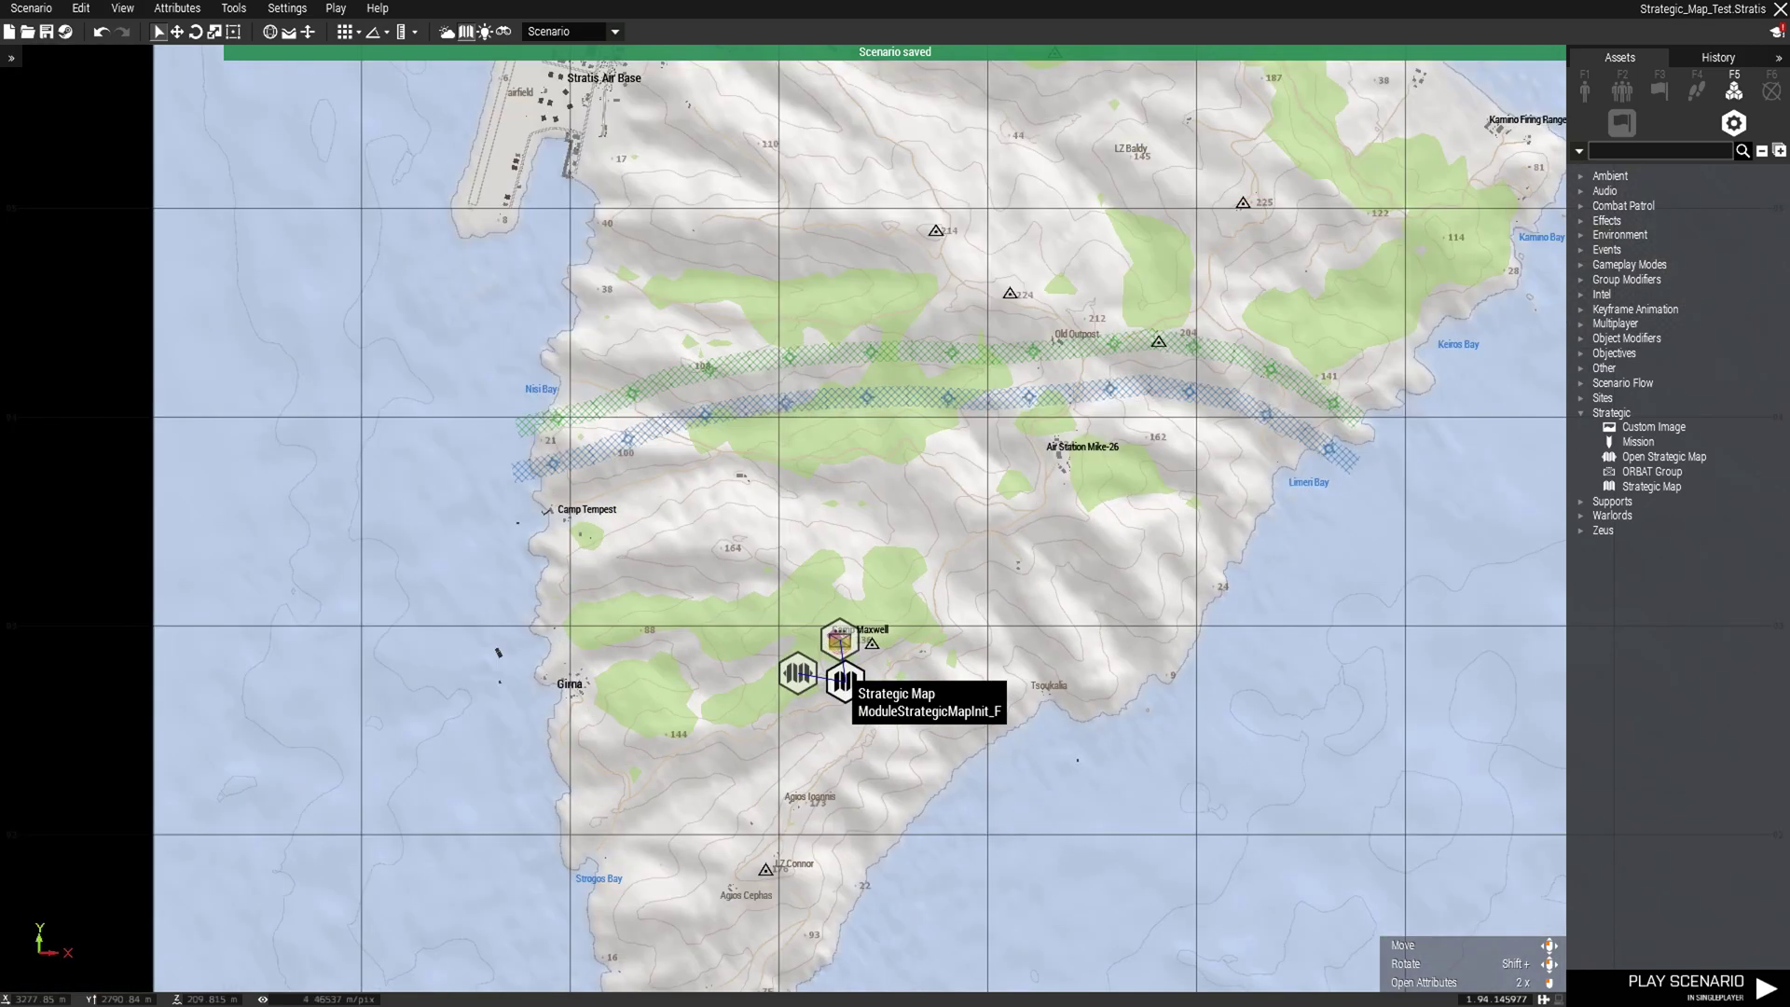
left_click(1638, 441)
scroll(619, 579, "up", 4)
scroll(735, 461, "up", 8)
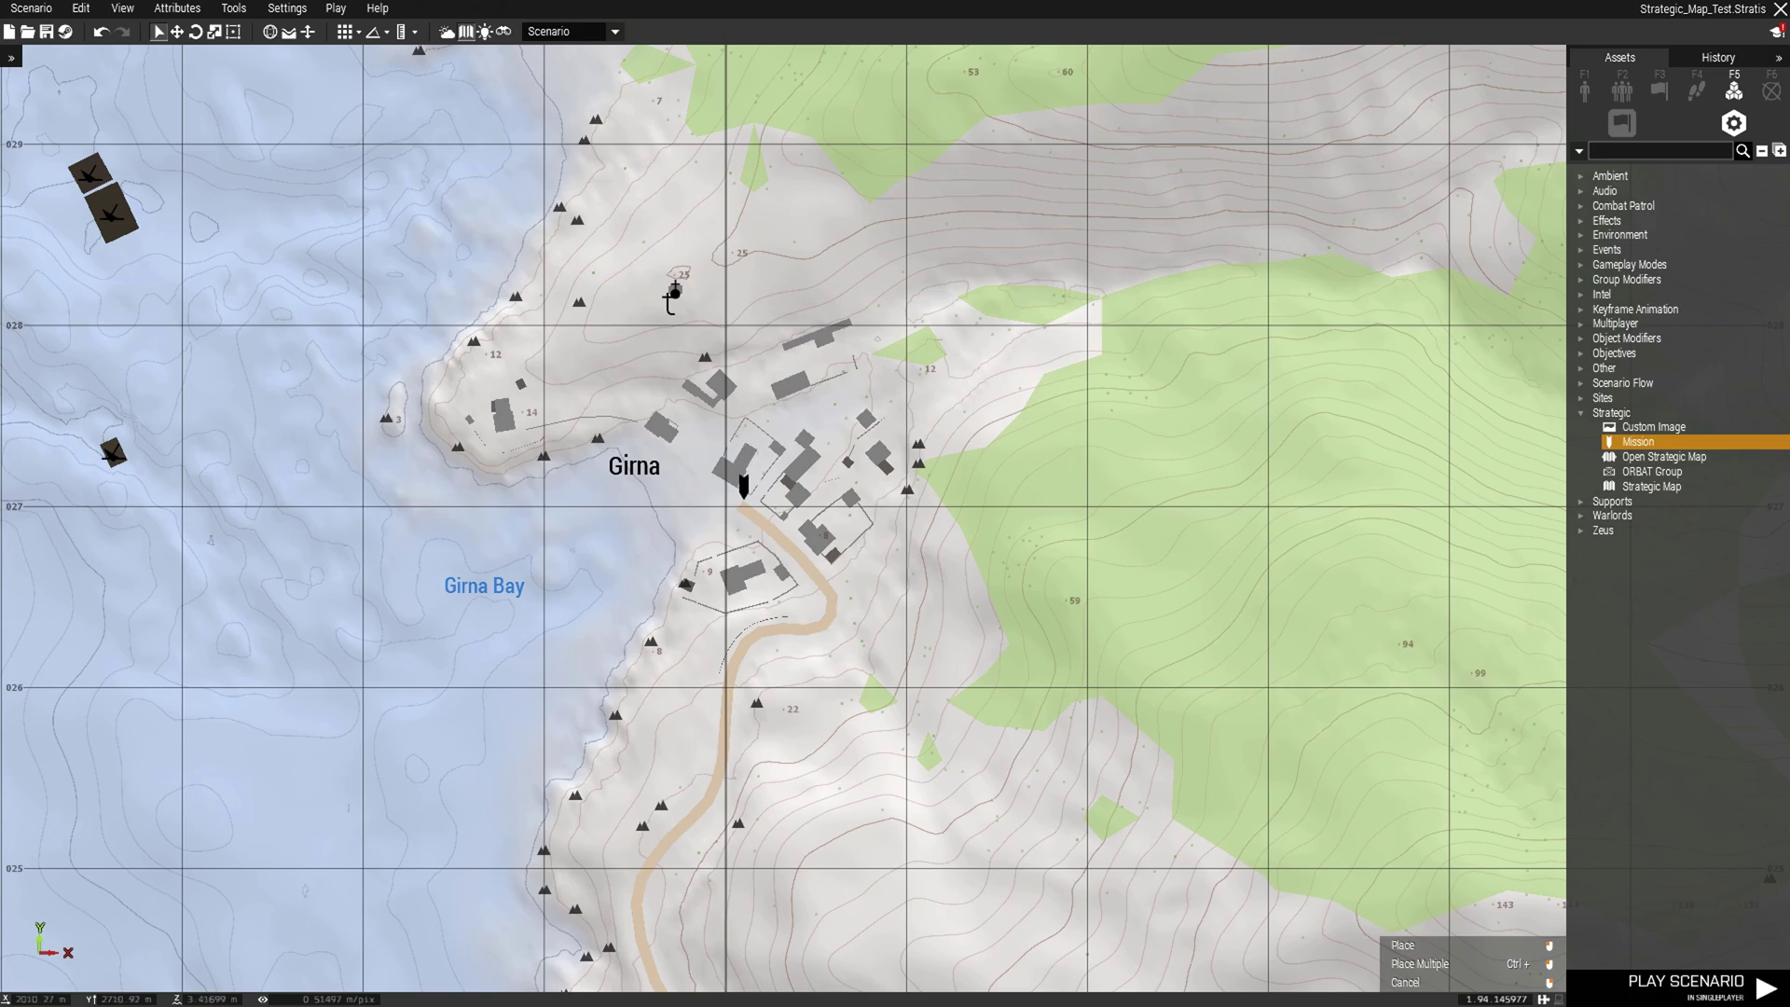
left_click(739, 485)
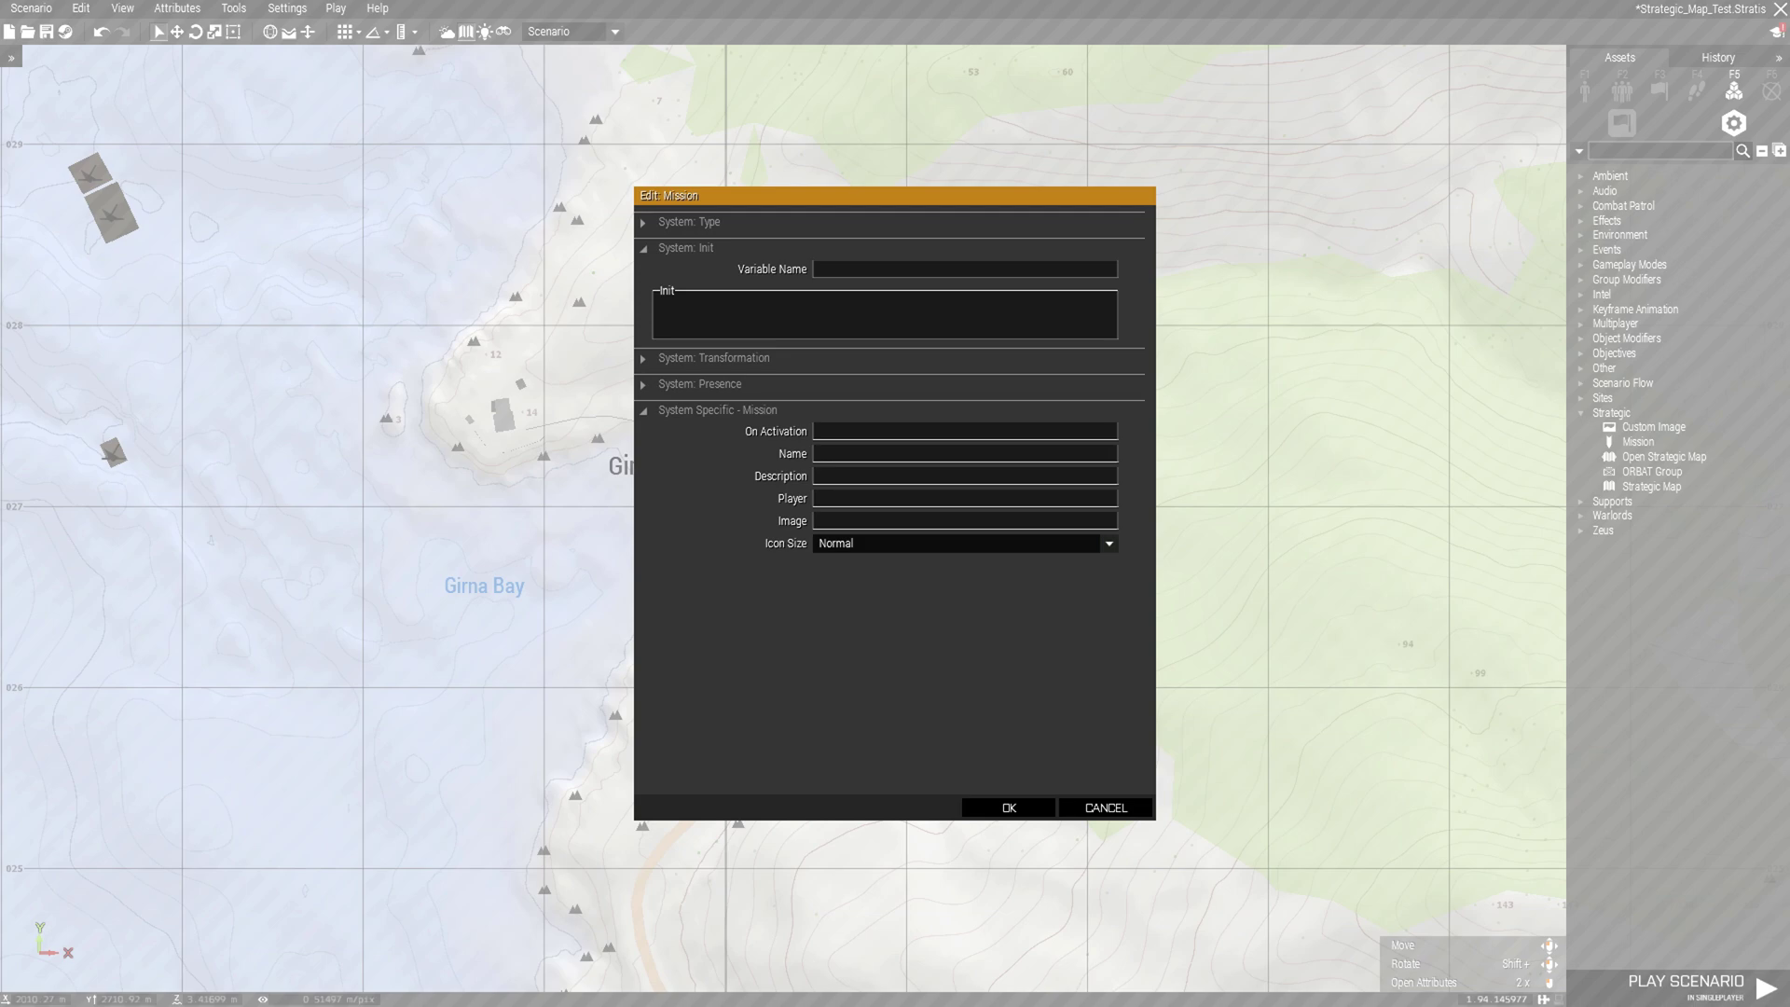
Set the Mission module's Name to Test Mission and its Description to This is just a test
left_click(828, 454)
type("Tes")
type("Missio")
type("This is just")
type(" a test")
key("Tab")
Enter the player's name in the Mission module's Player attribute, keep Icon Size at Normal and accept the attributes
type("player")
key("BackSpace")
key("BackSpace")
key("BackSpace")
key("BackSpace")
key("BackSpace")
key("BackSpace")
type("Jerry")
key("Tab")
left_click(1108, 543)
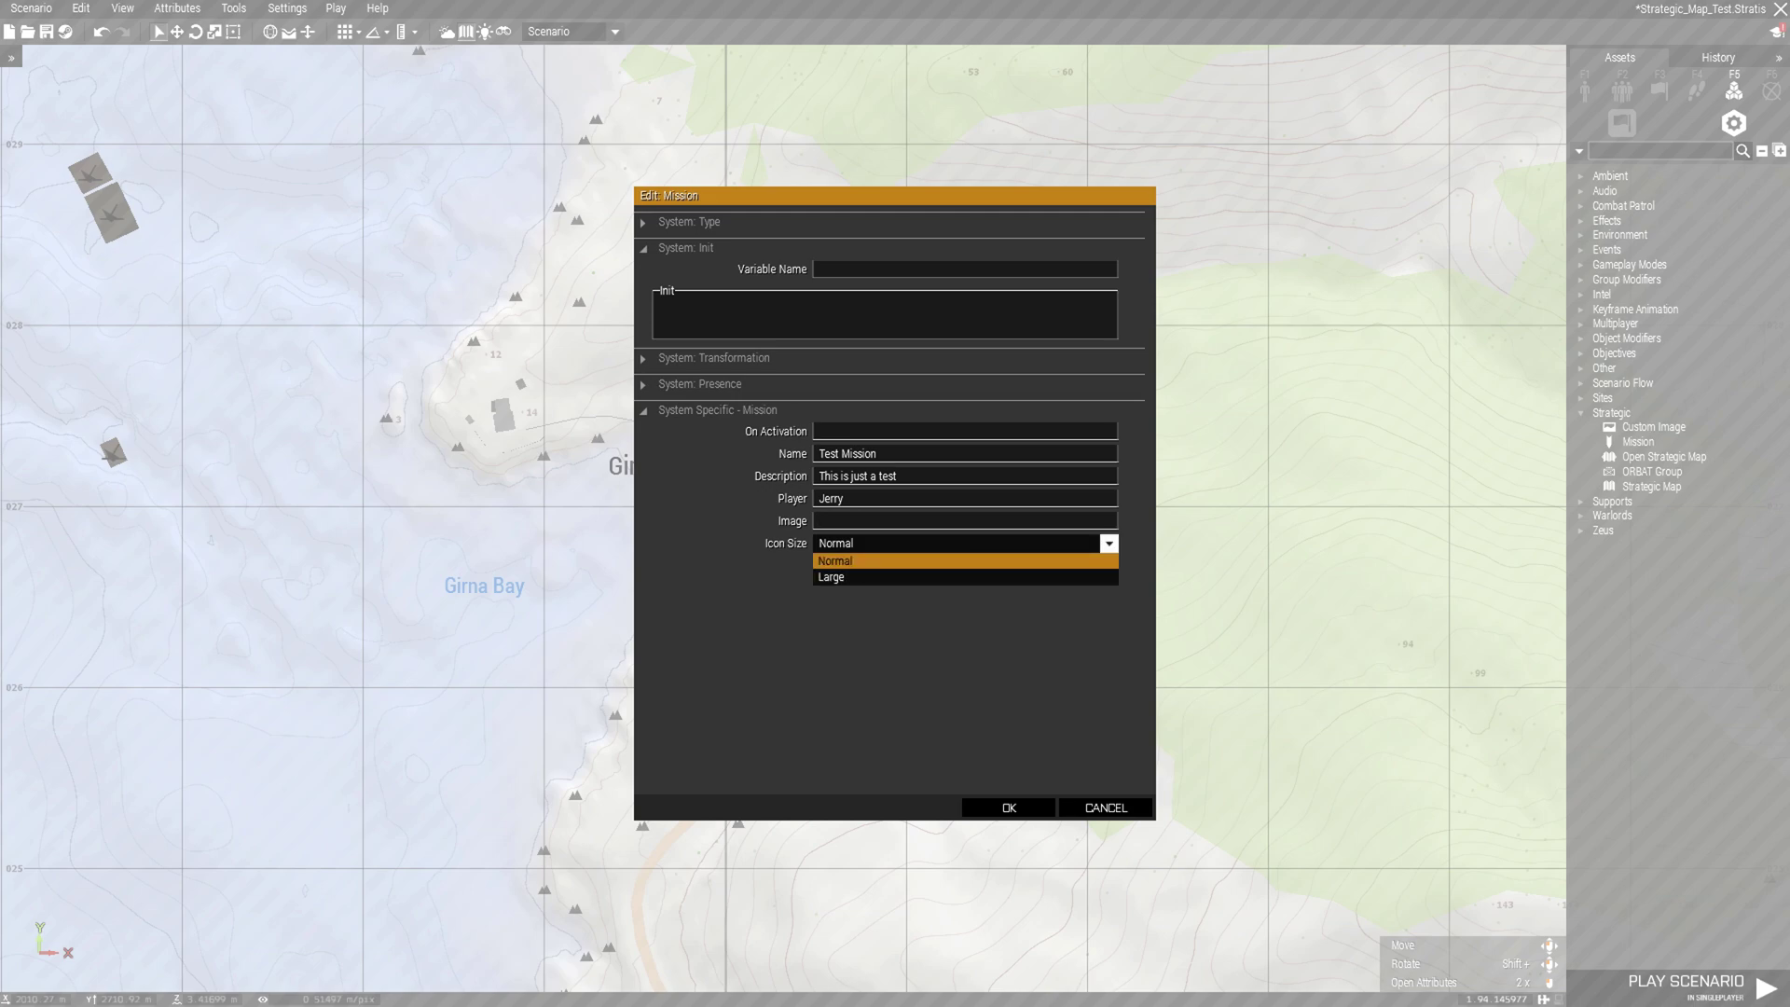
left_click(834, 560)
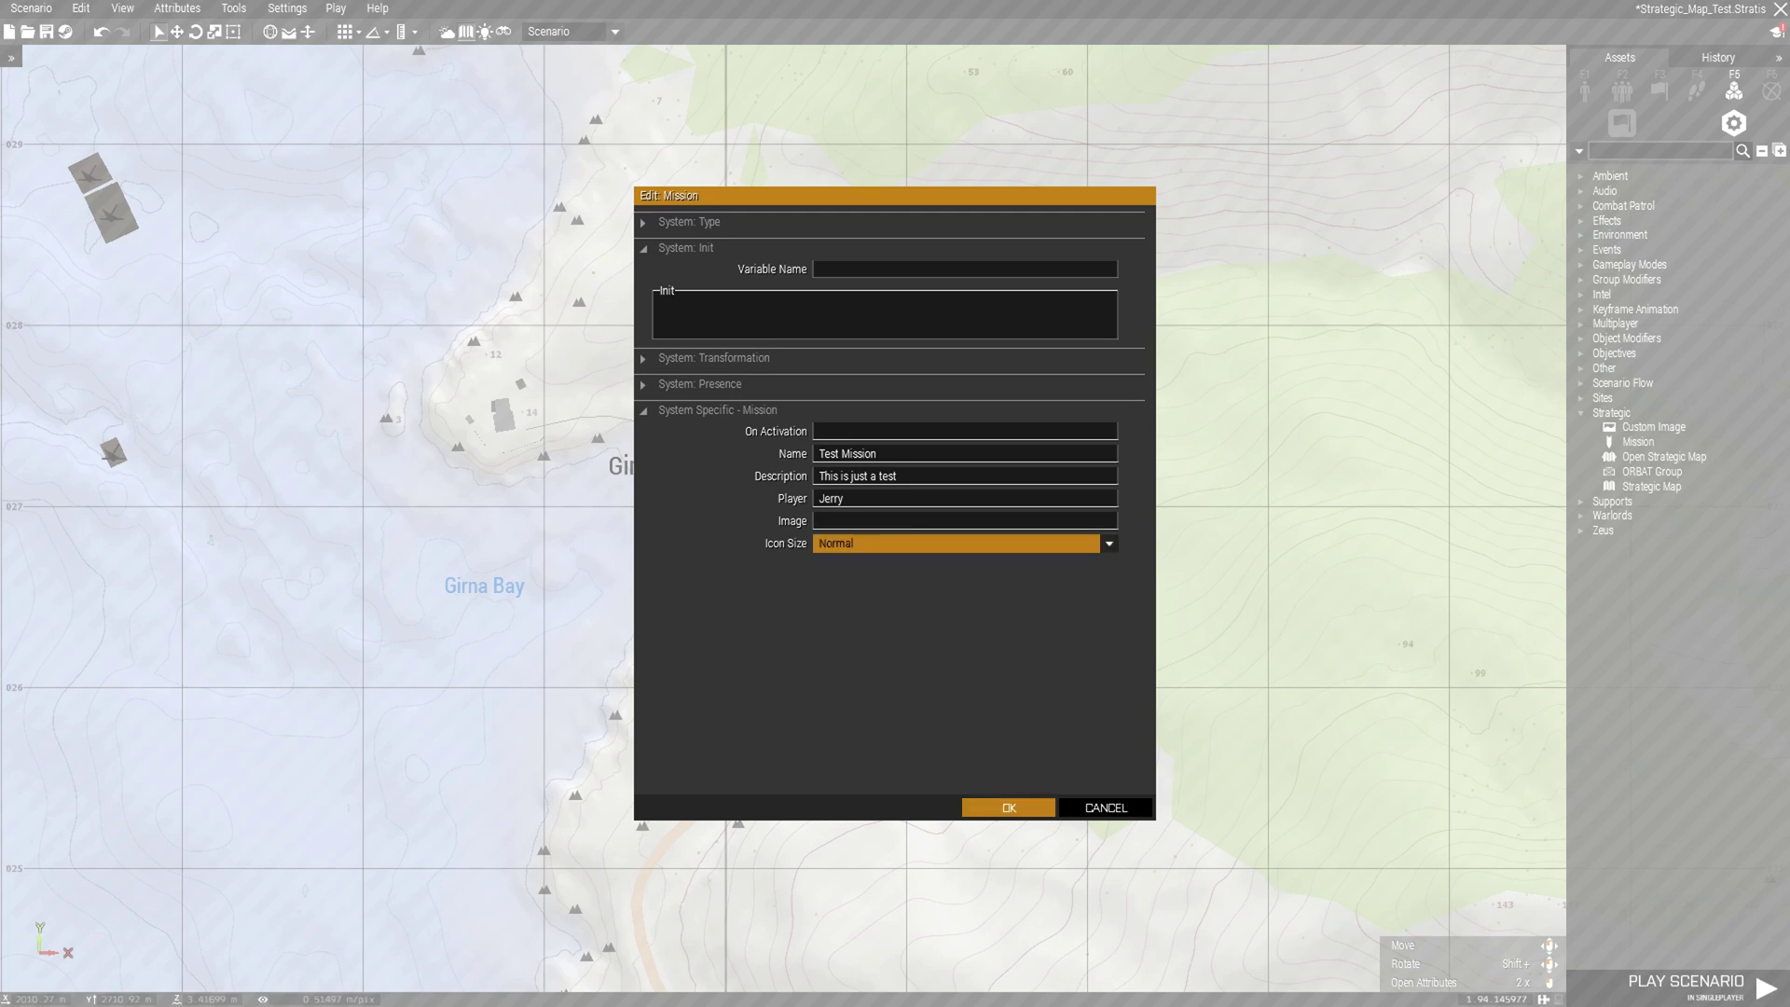
left_click(1009, 807)
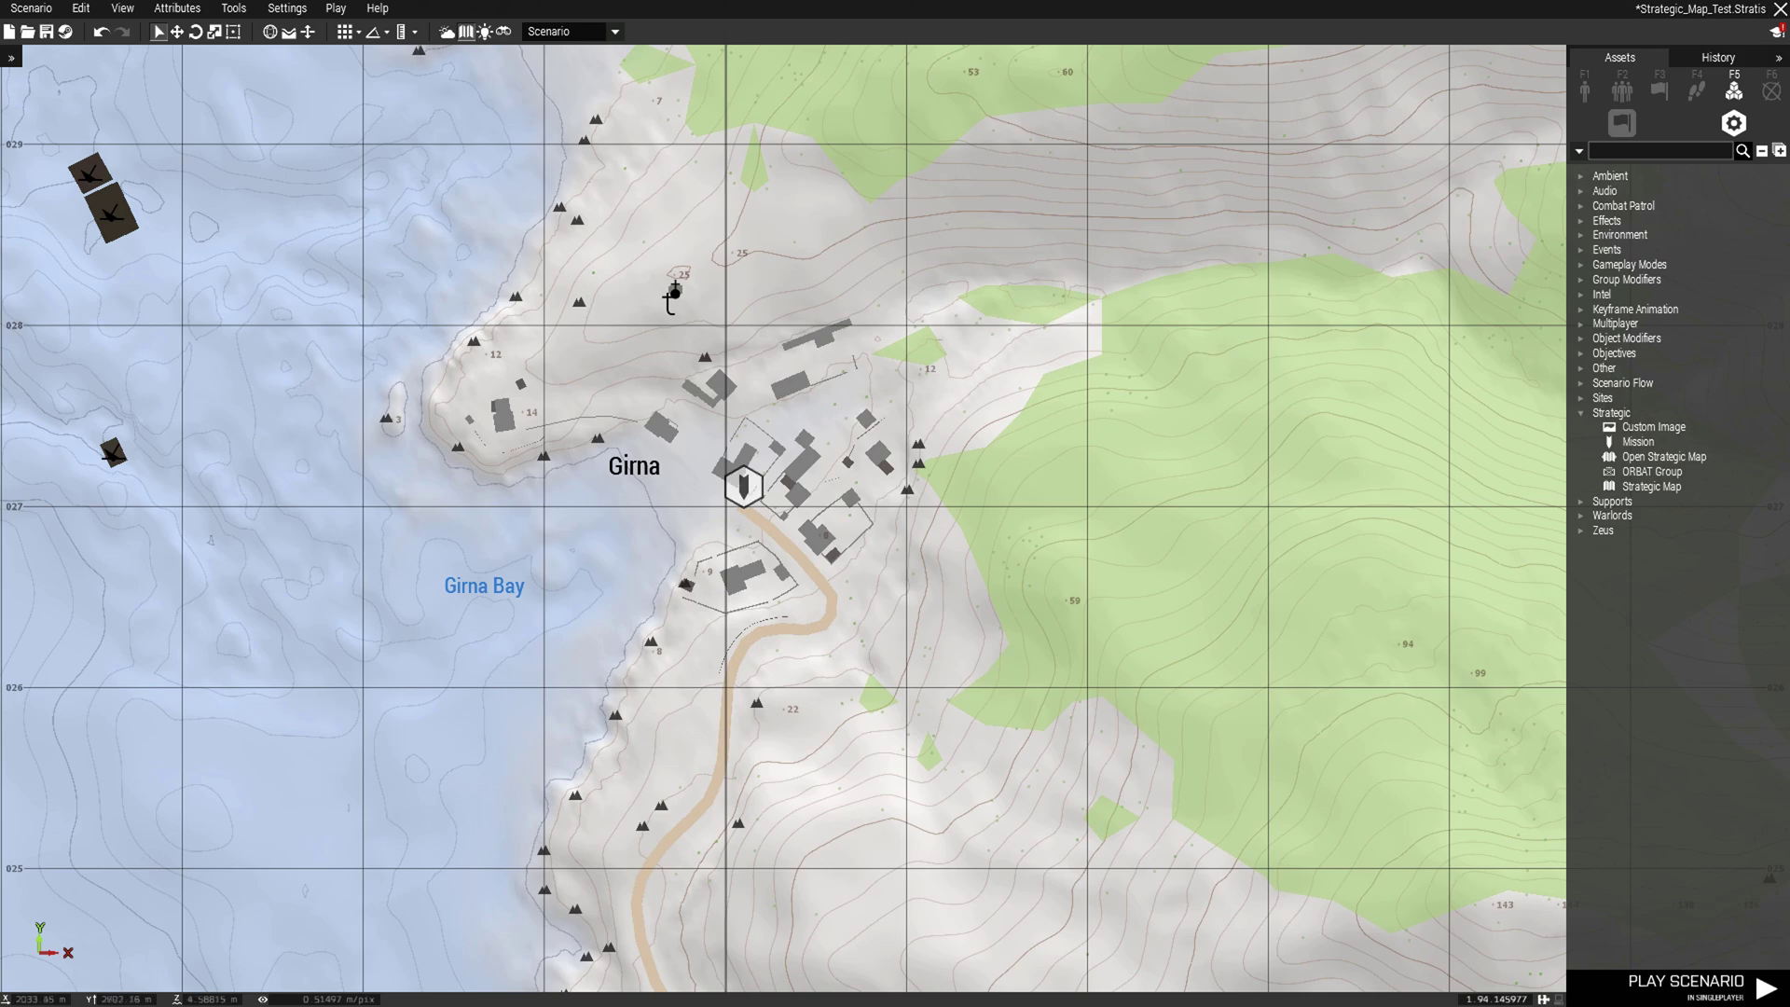
Sync the Mission module at Girna to the Strategic Map module
right_click(755, 493)
mouse_move(811, 501)
left_click(1016, 504)
scroll(1071, 599, "down", 5)
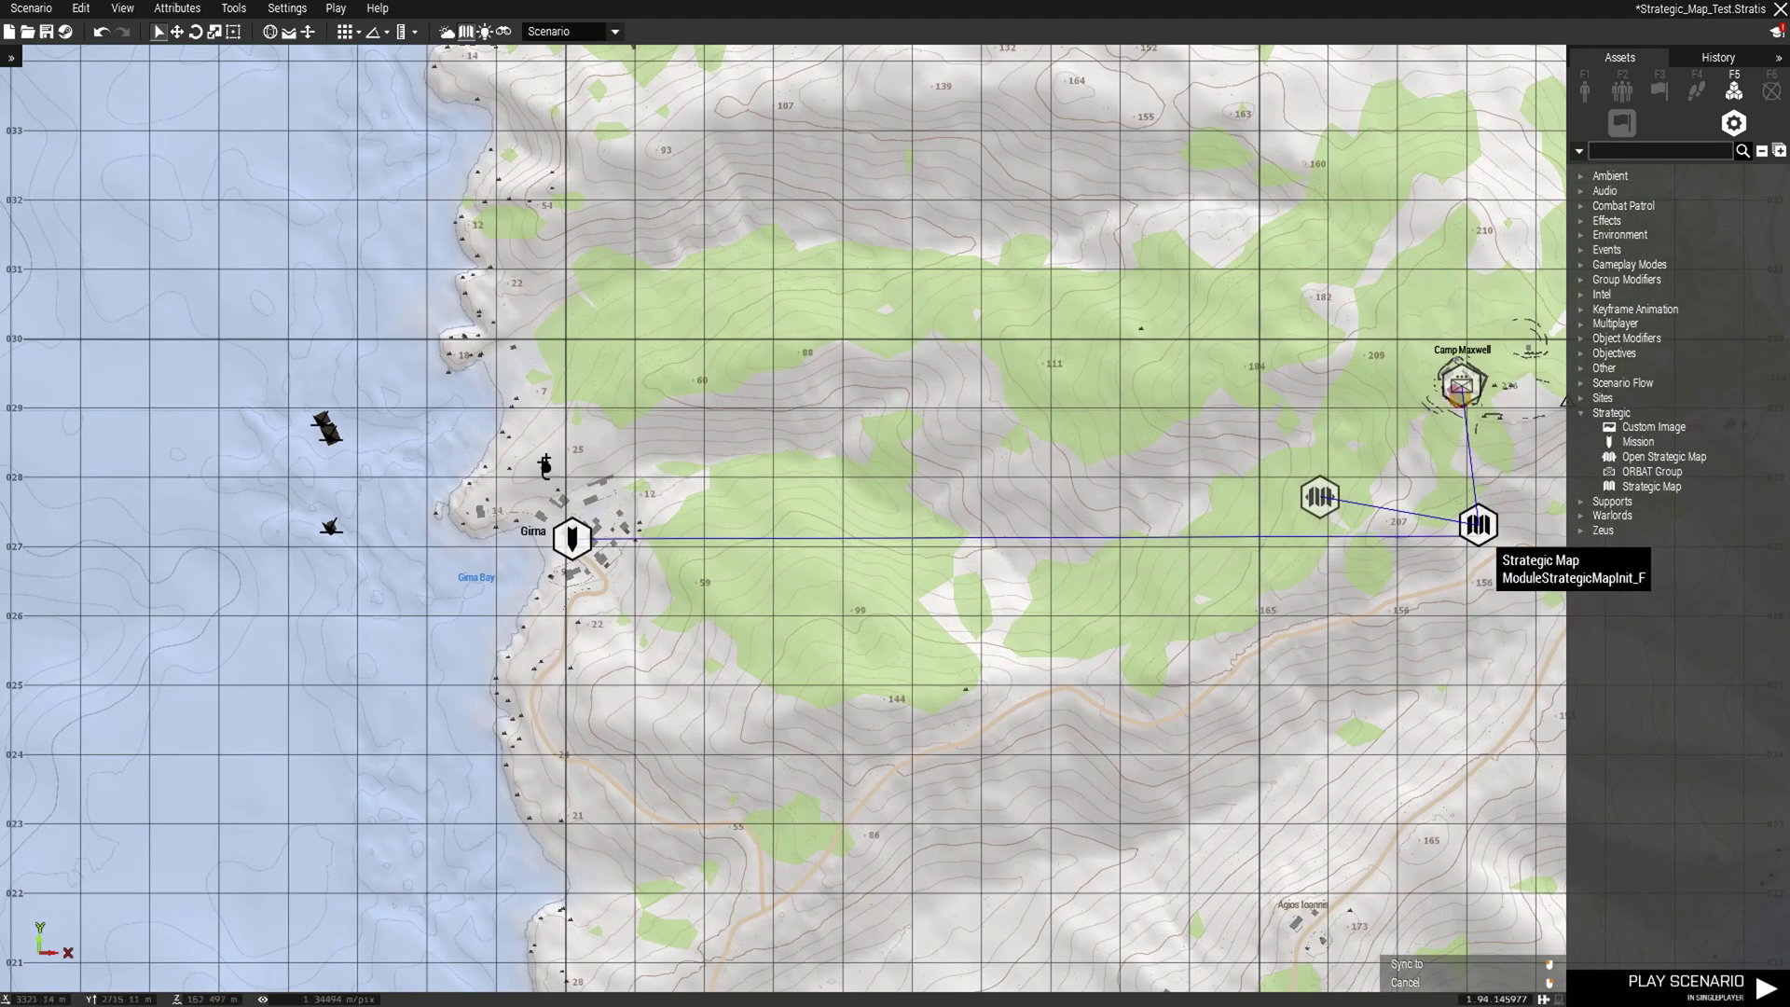
left_click(1476, 526)
Save the scenario with the linked Mission module and start playing it
key("ctrl+s")
scroll(989, 569, "down", 3)
key("Return")
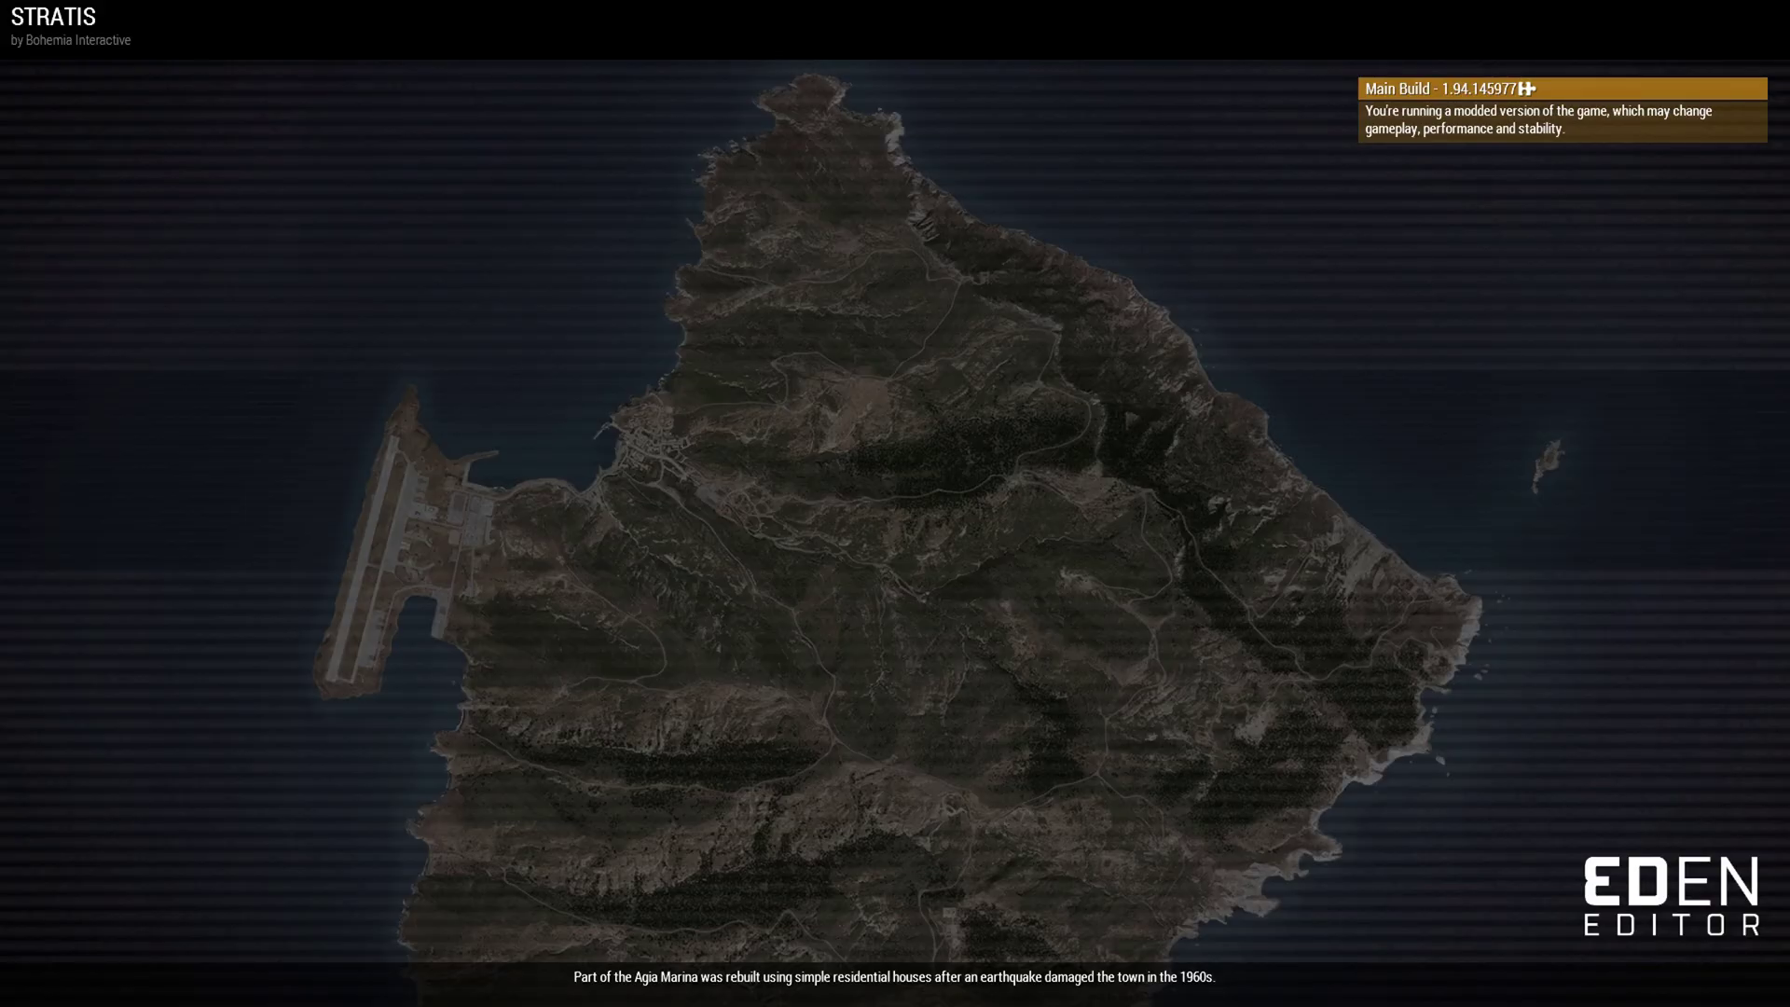